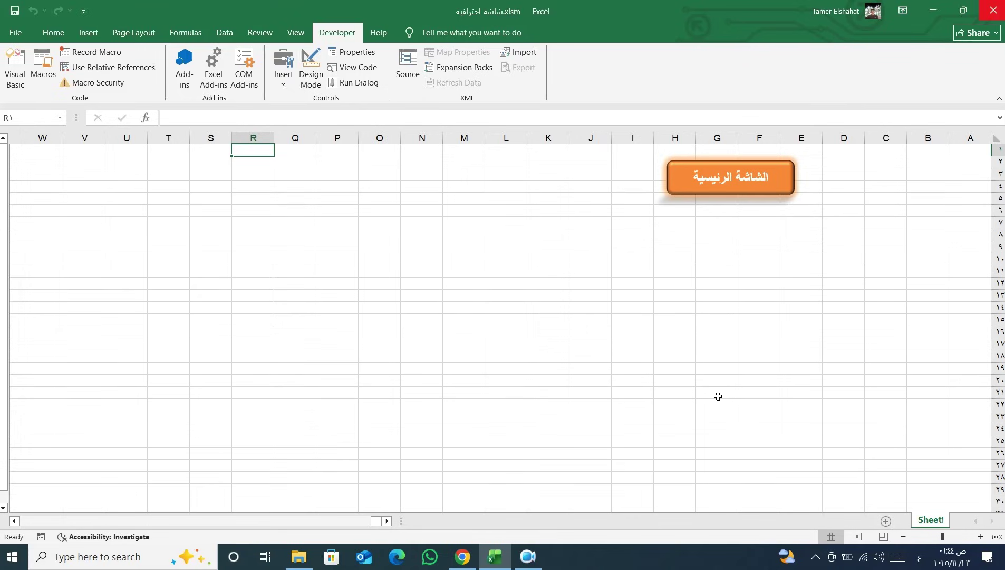
Step: Run the main-screen macro and toggle the finished side menu open and closed several times
click(687, 183)
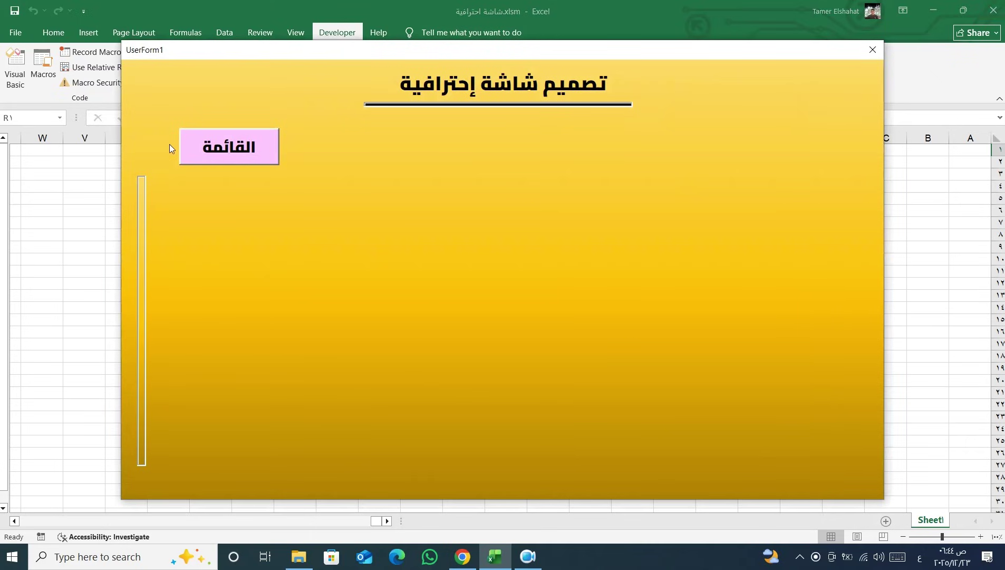
click(218, 159)
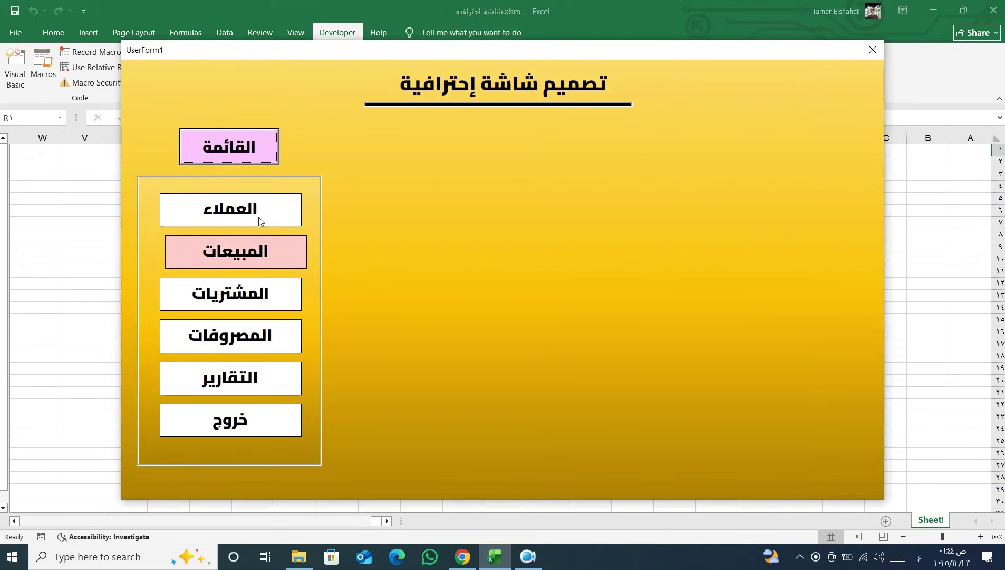
click(227, 156)
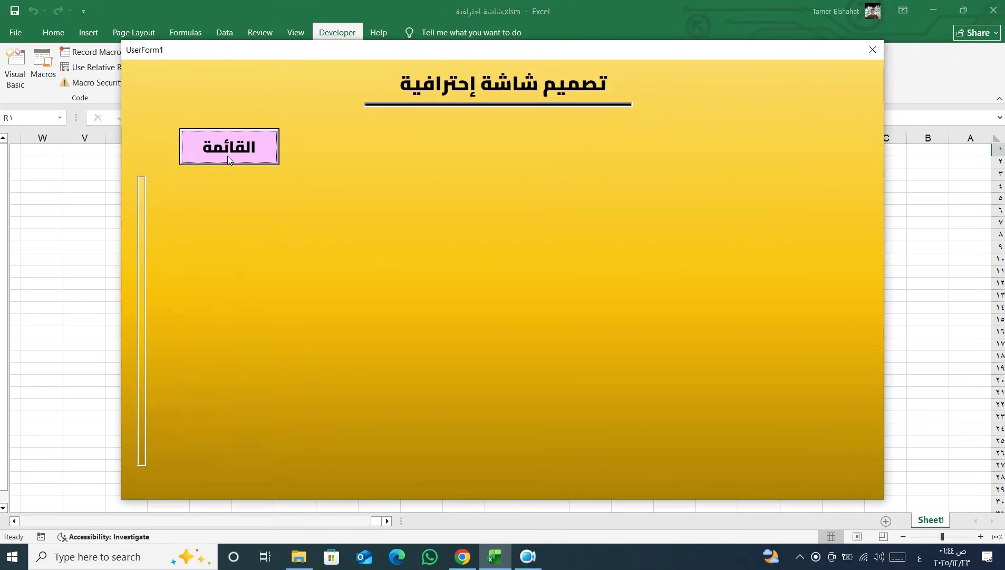
click(227, 156)
click(227, 156)
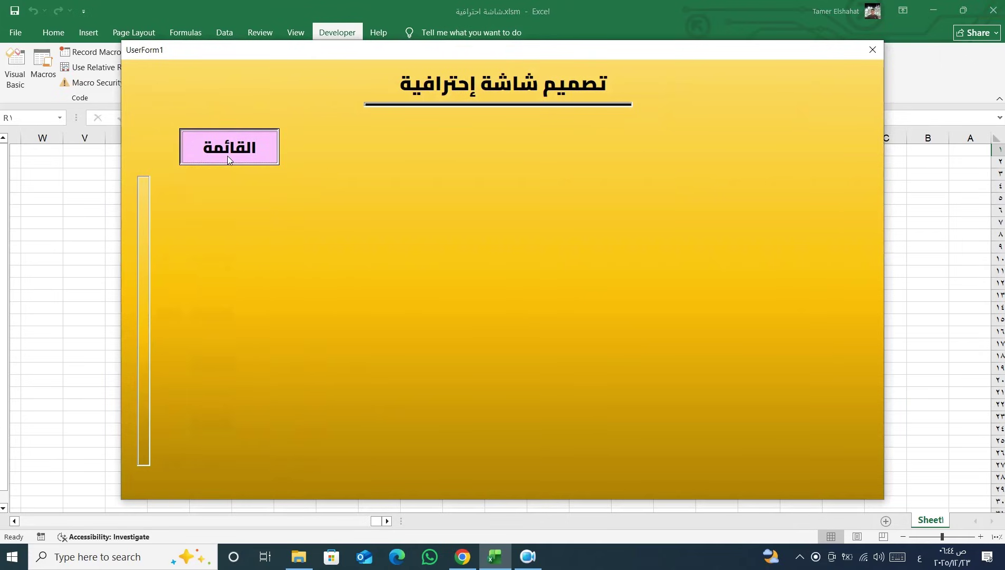
click(228, 158)
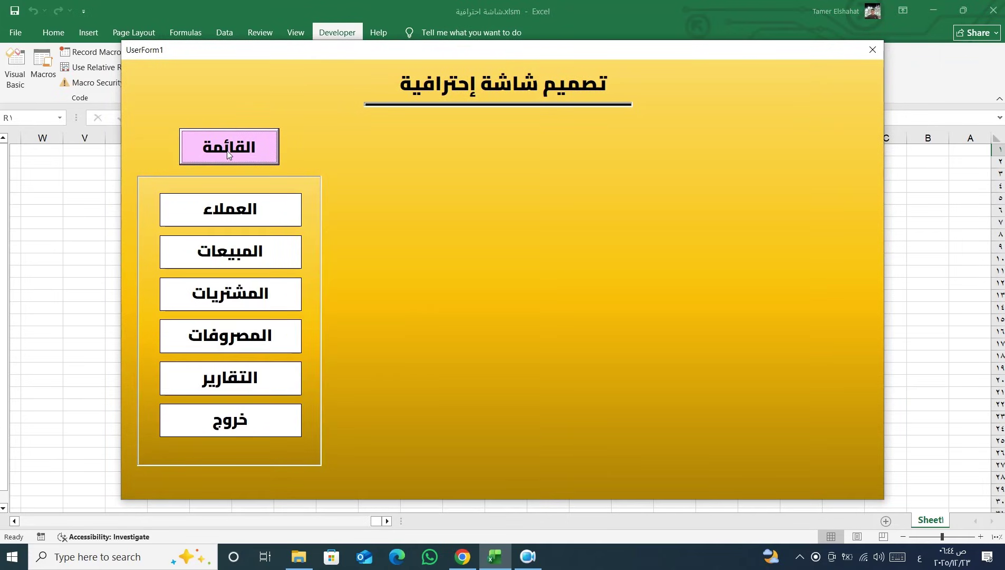
click(227, 153)
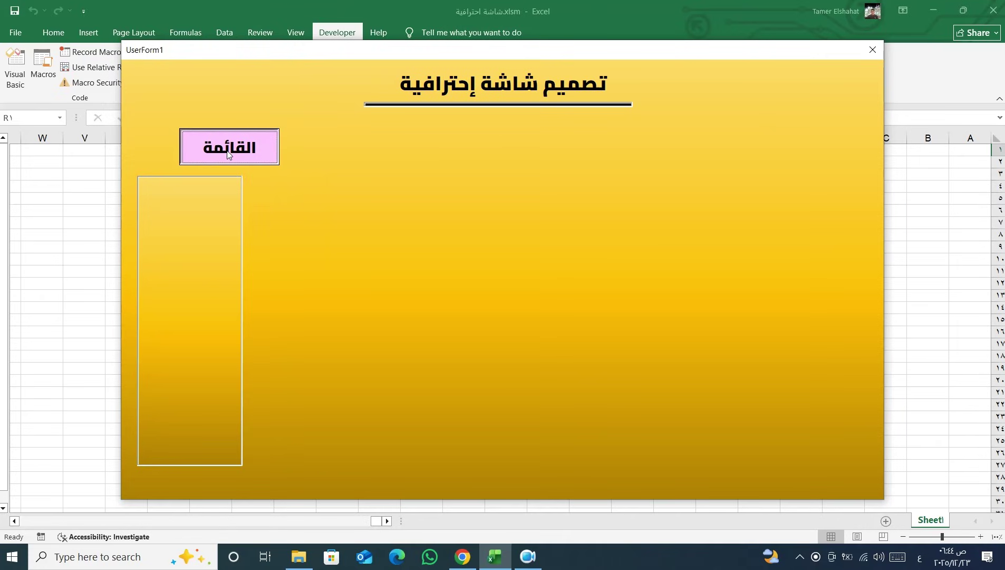
click(227, 153)
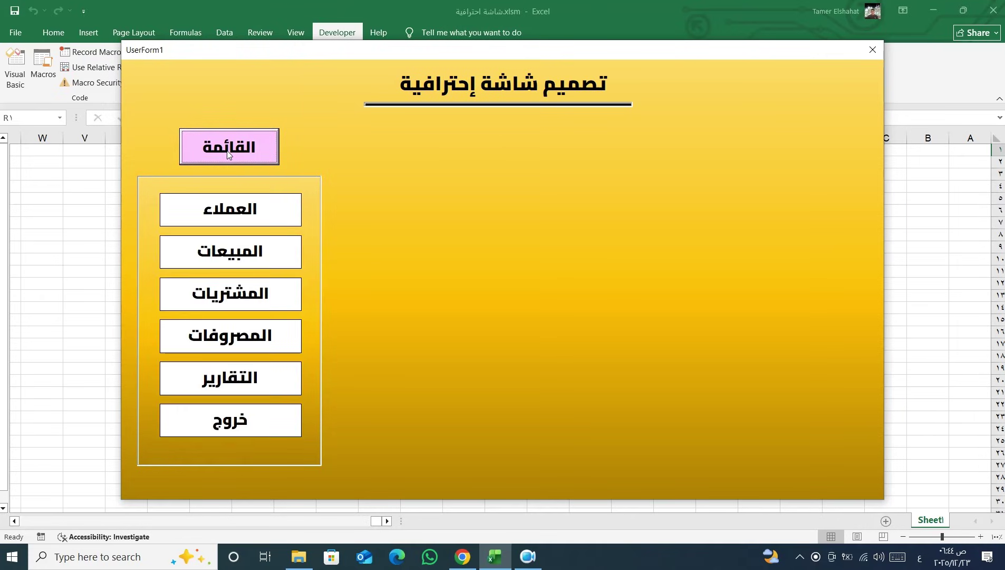
click(228, 154)
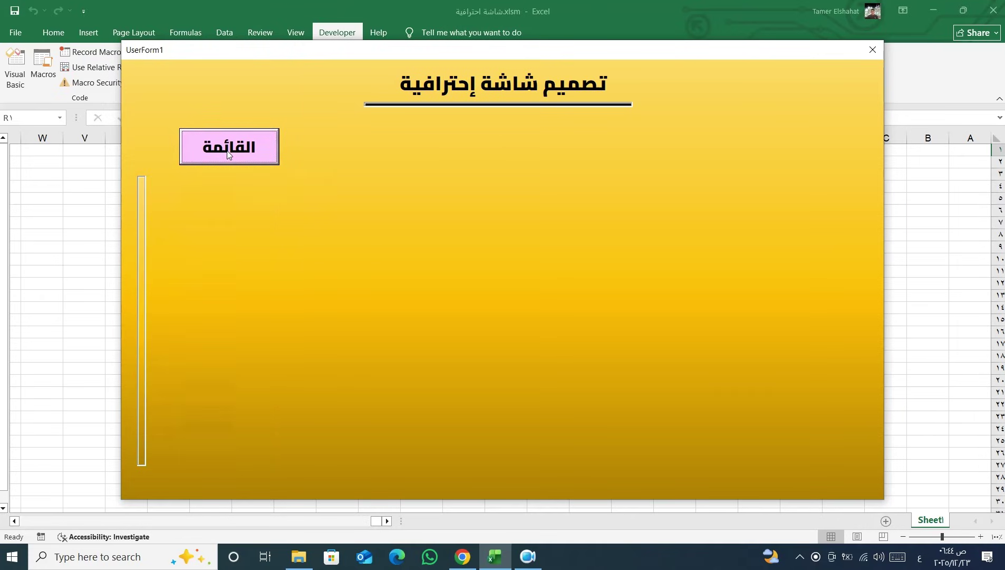
click(228, 153)
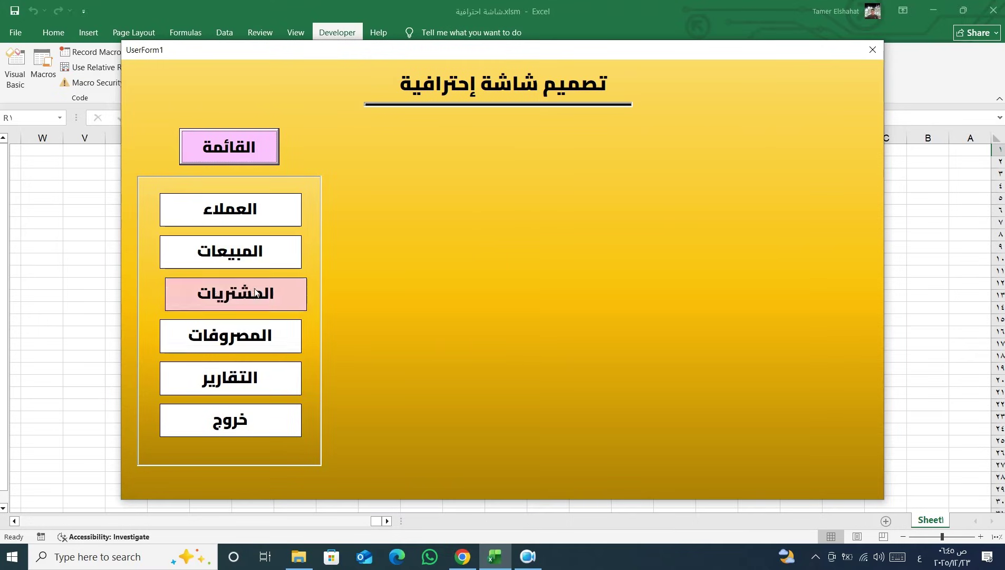
click(224, 154)
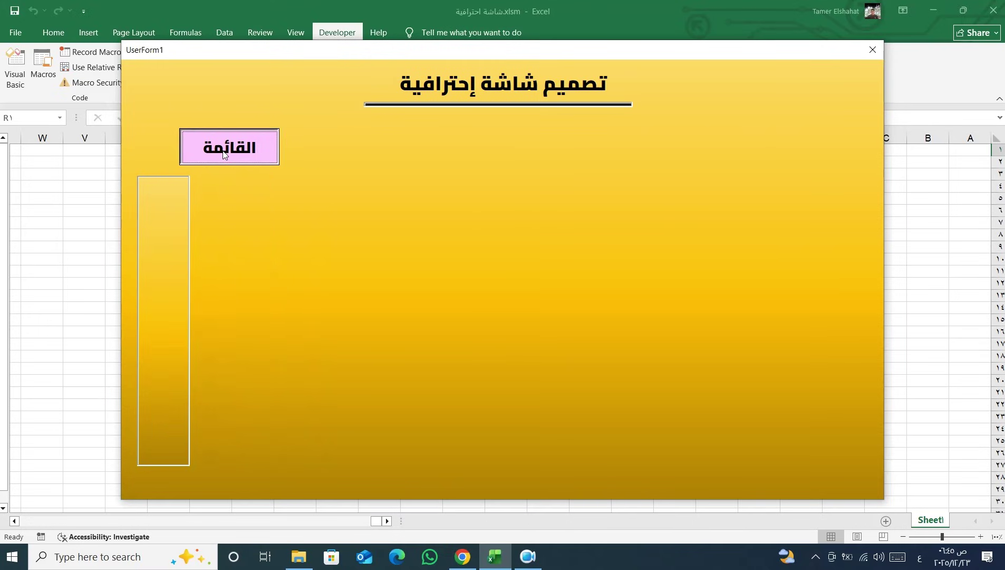
click(224, 153)
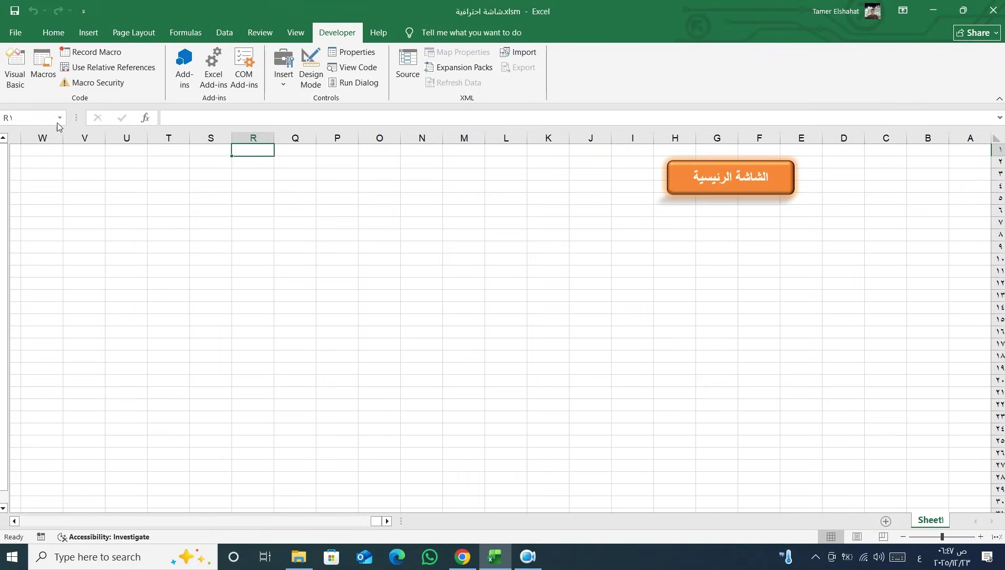
Step: In the VBA editor, insert a new UserForm2 and enlarge it to height 528
click(14, 74)
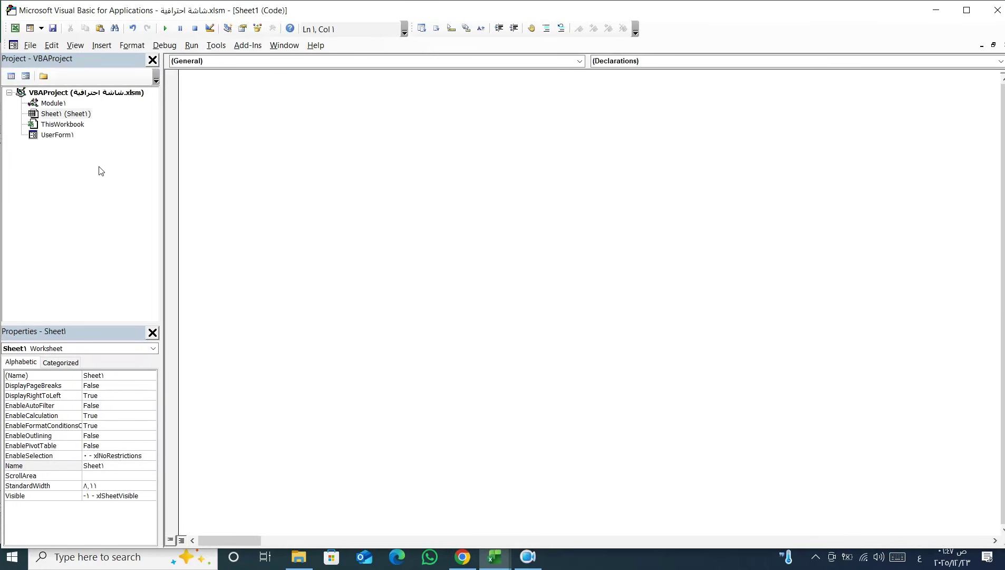
click(103, 45)
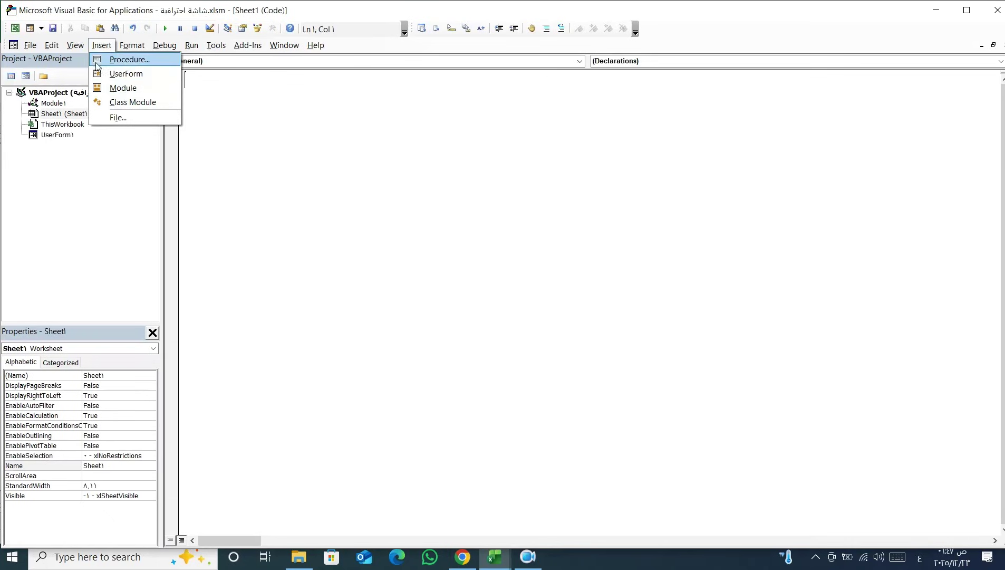
click(148, 79)
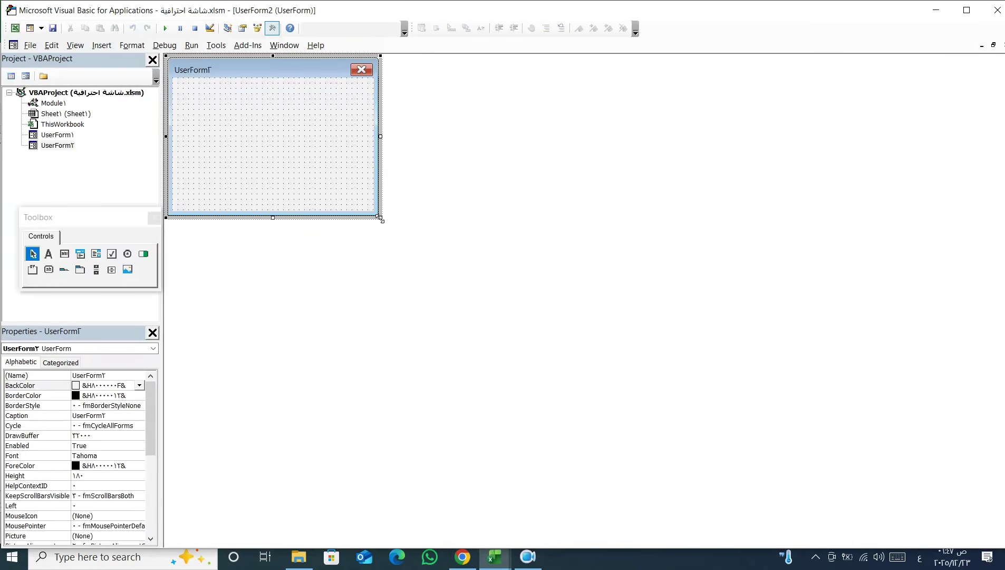
drag(381, 218, 920, 527)
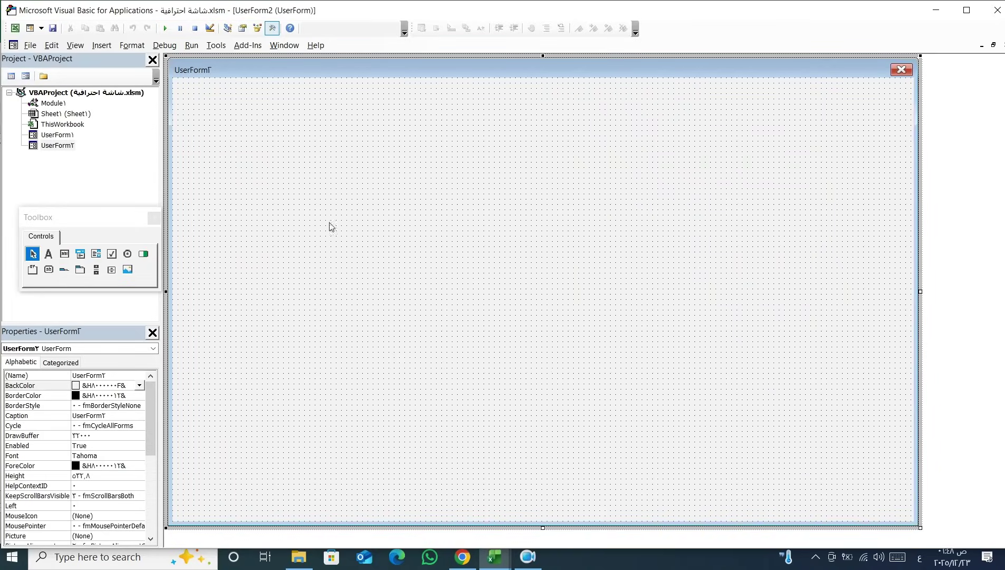
Step: Back in the workbook, draw a Rectangle shape in the middle of the sheet
click(15, 29)
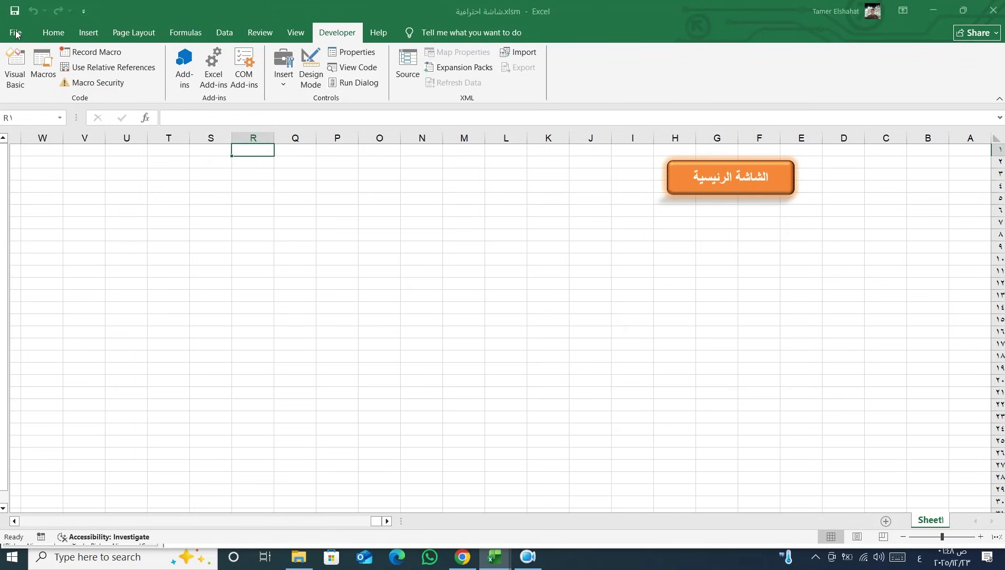
key(Right)
key(Right)
key(Right)
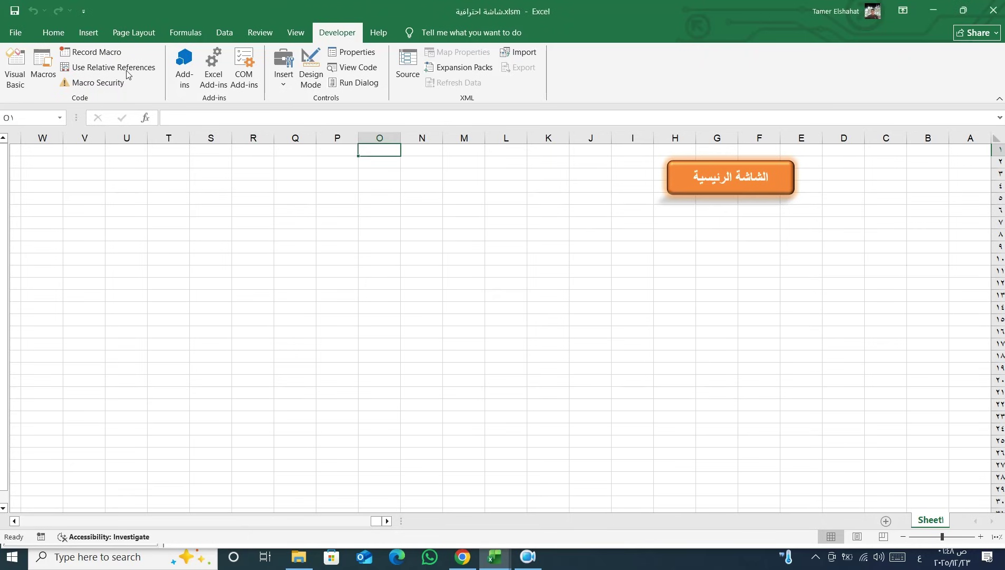
click(90, 35)
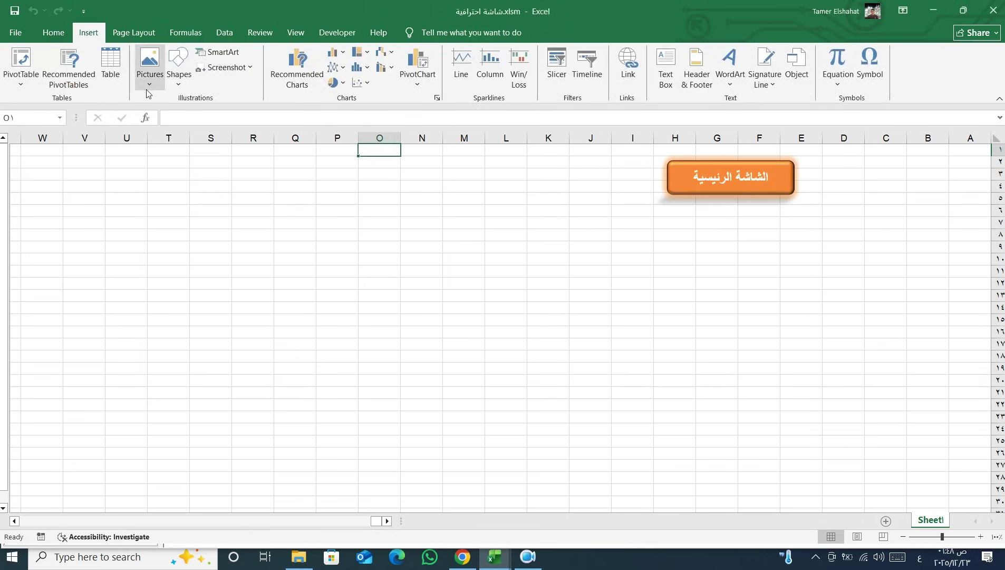
click(178, 84)
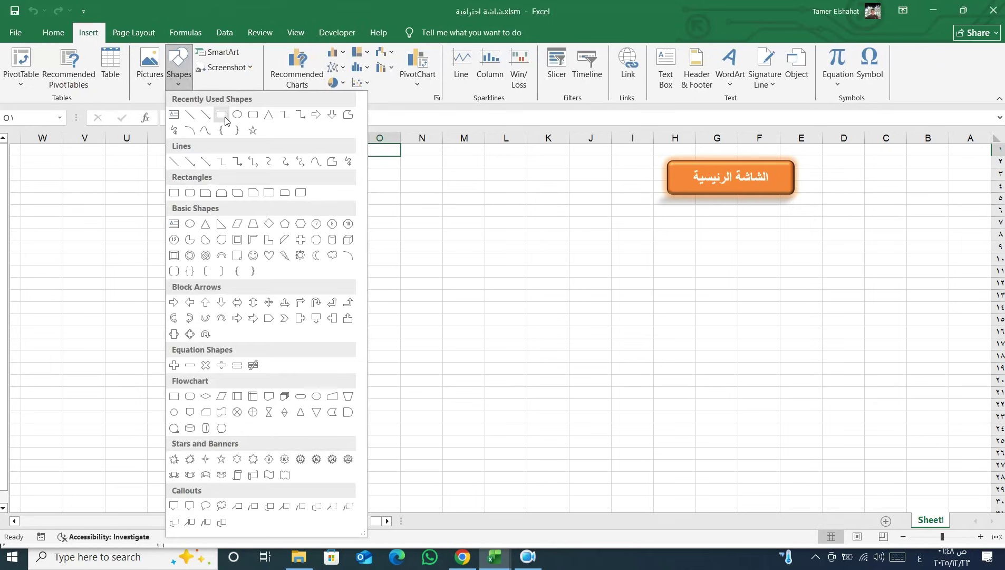
click(225, 122)
drag(369, 261, 549, 429)
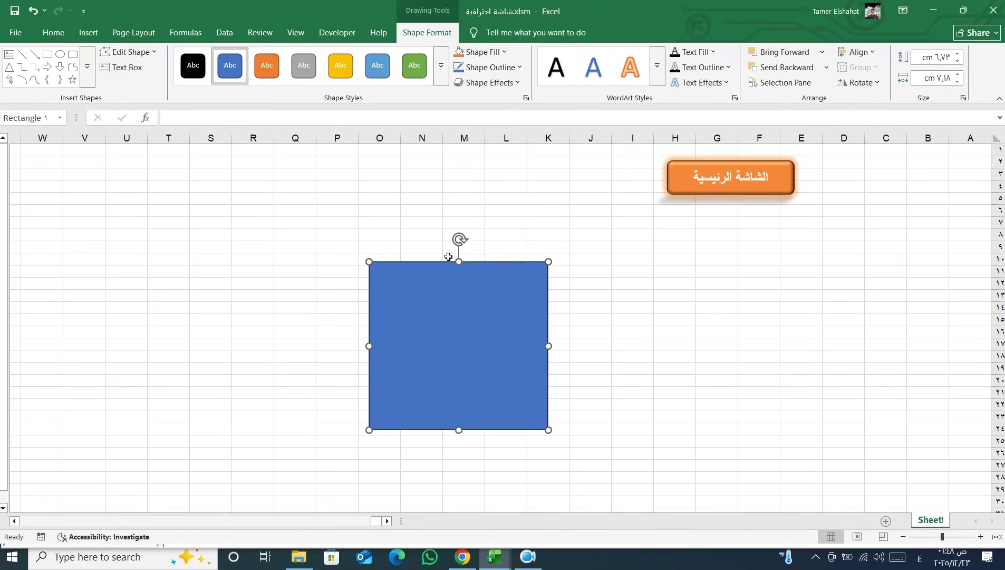
Step: Set the rectangle's outline to No Outline and bring up the Format Shape pane
click(520, 69)
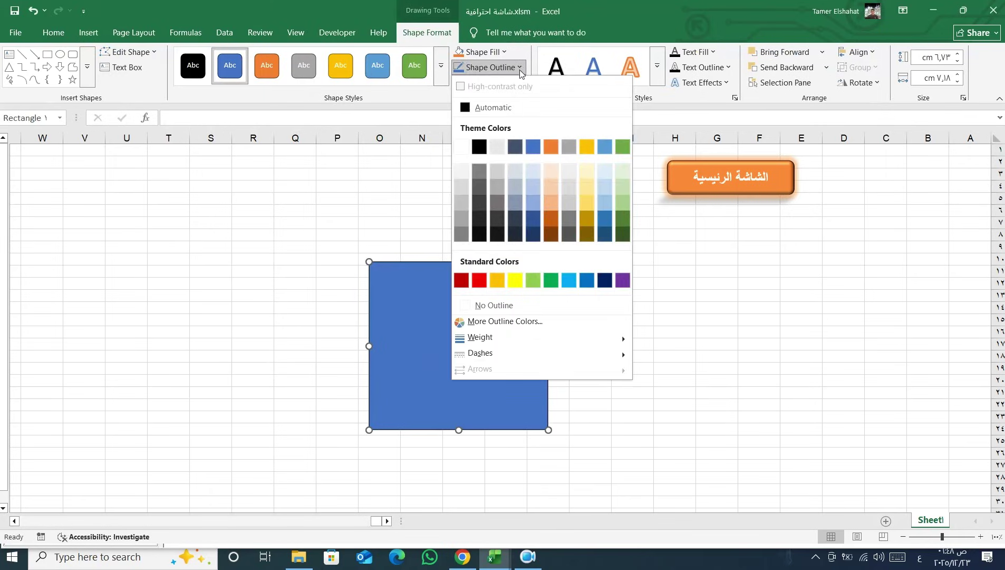
click(483, 307)
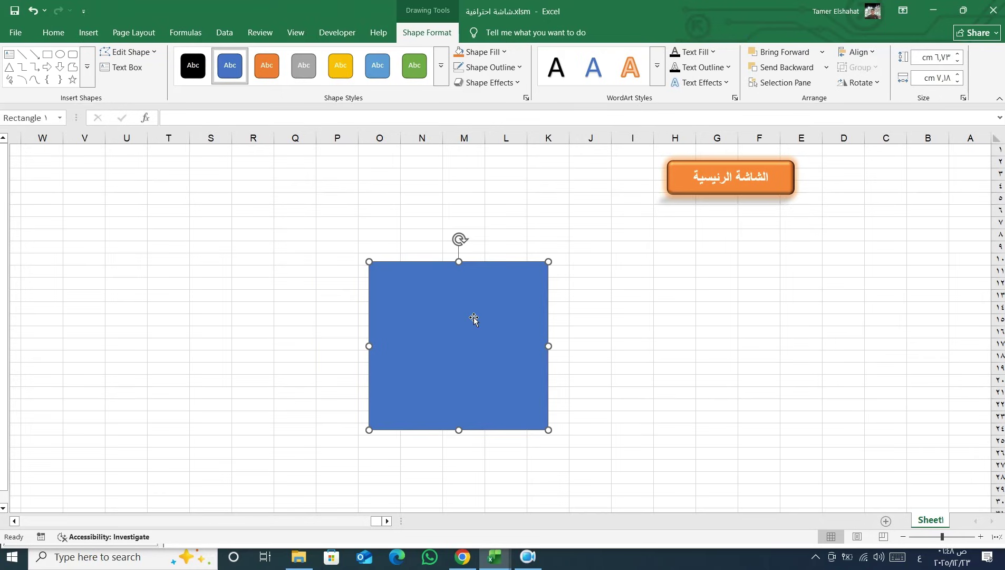
right_click(473, 317)
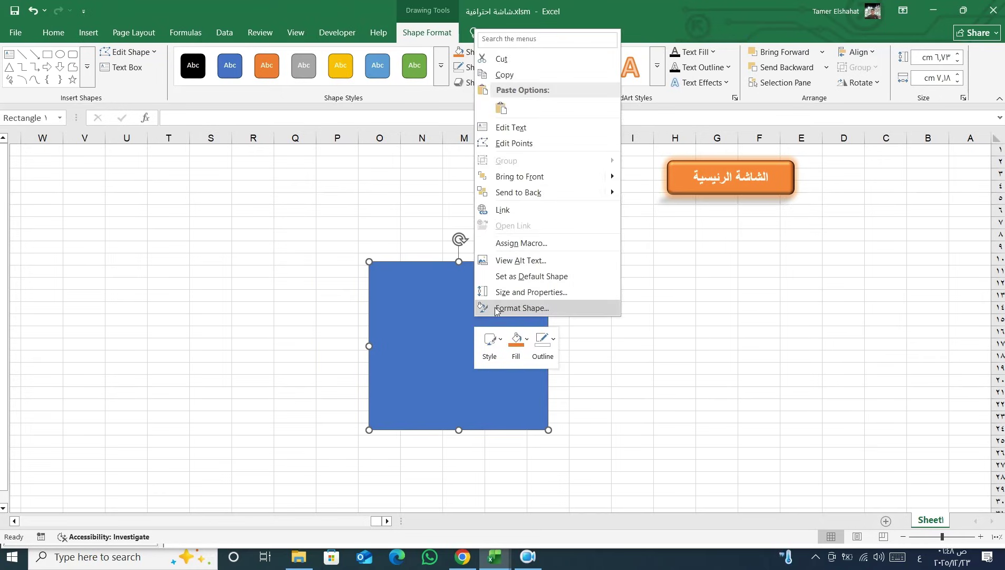
click(498, 309)
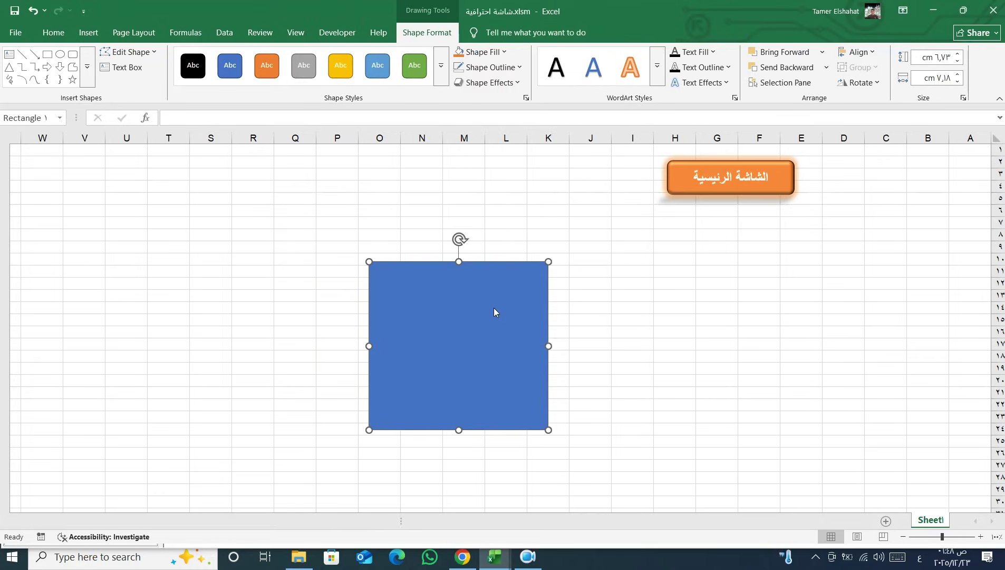
click(492, 309)
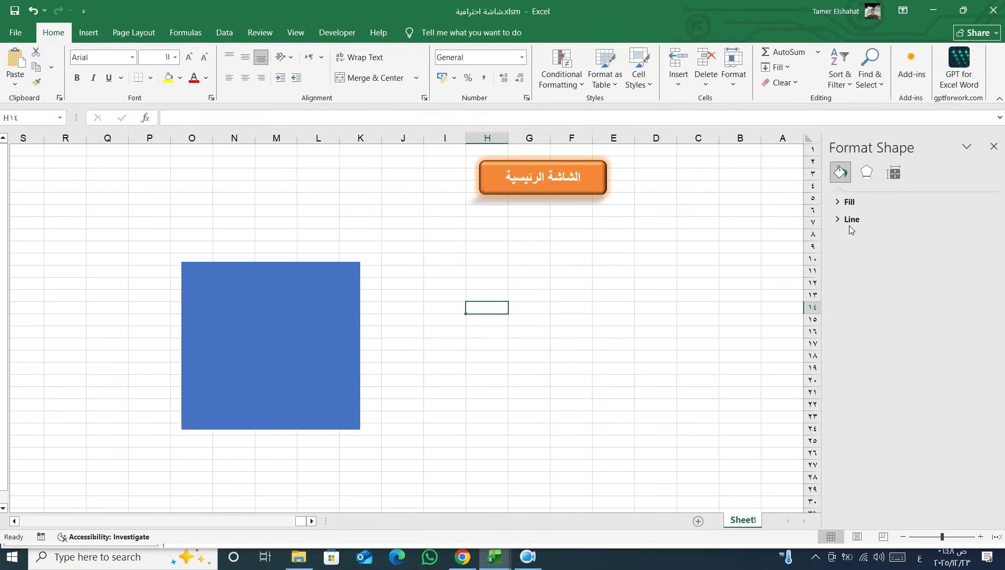
Step: Fill the rectangle with the yellow radial preset gradient
click(850, 203)
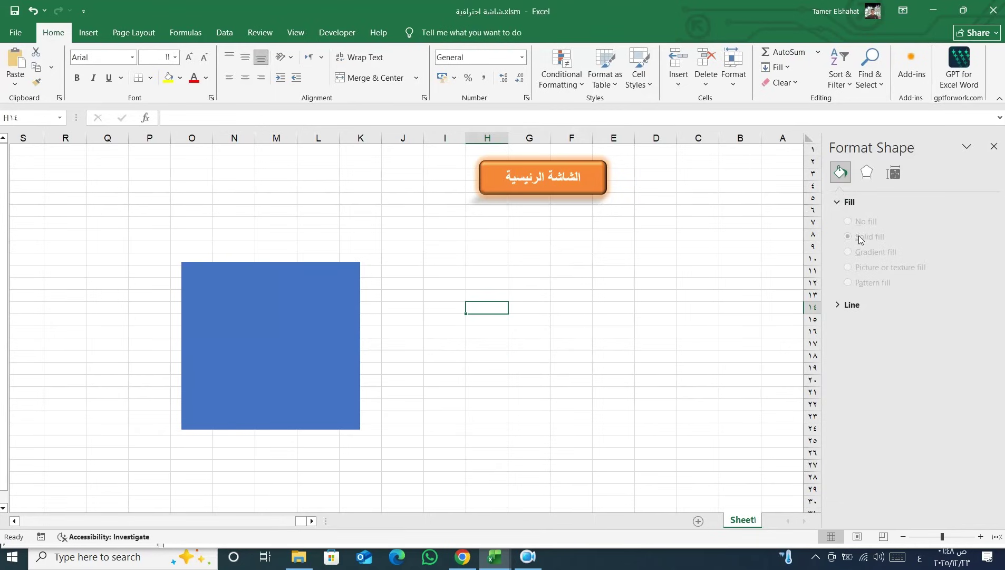
click(329, 337)
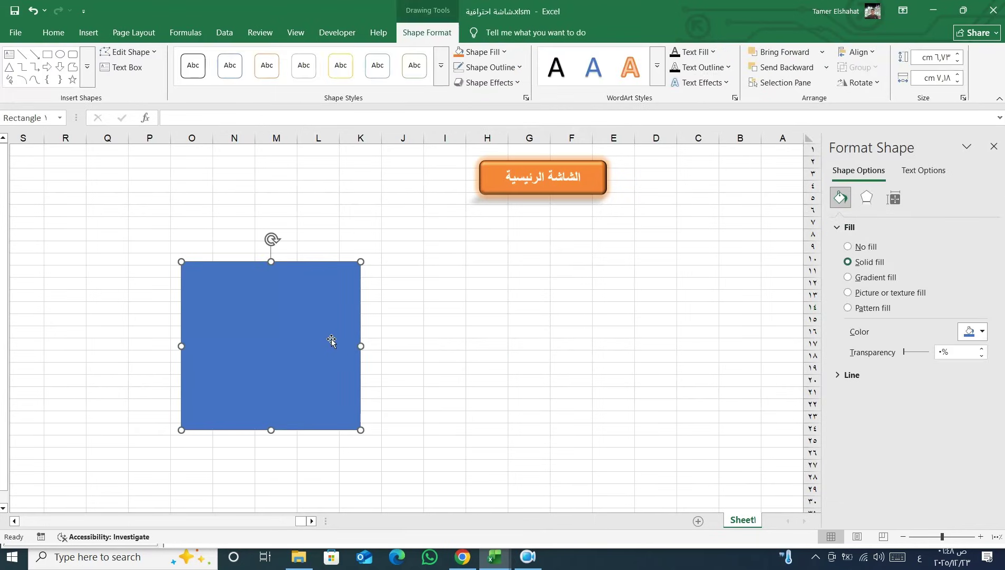
click(879, 283)
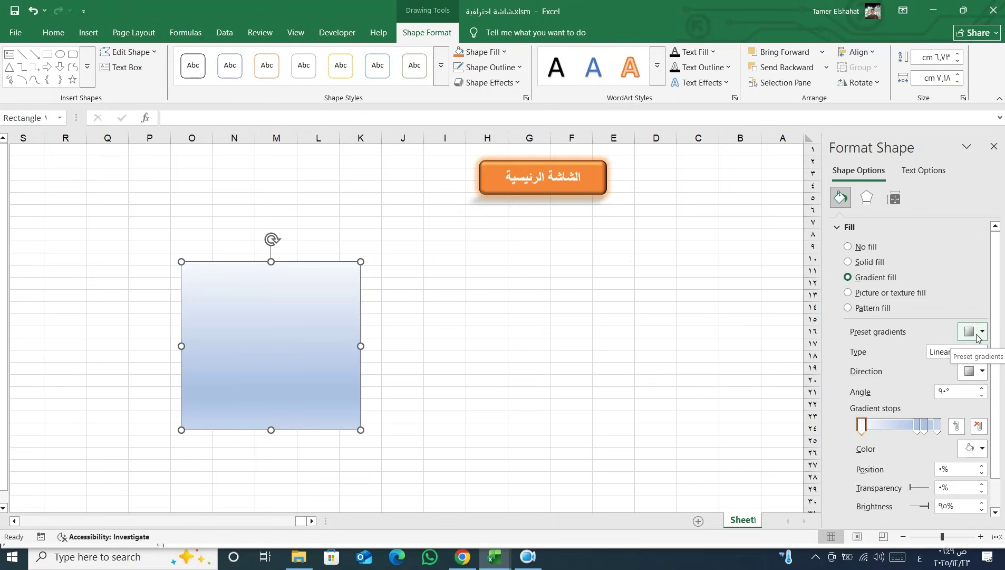
click(984, 333)
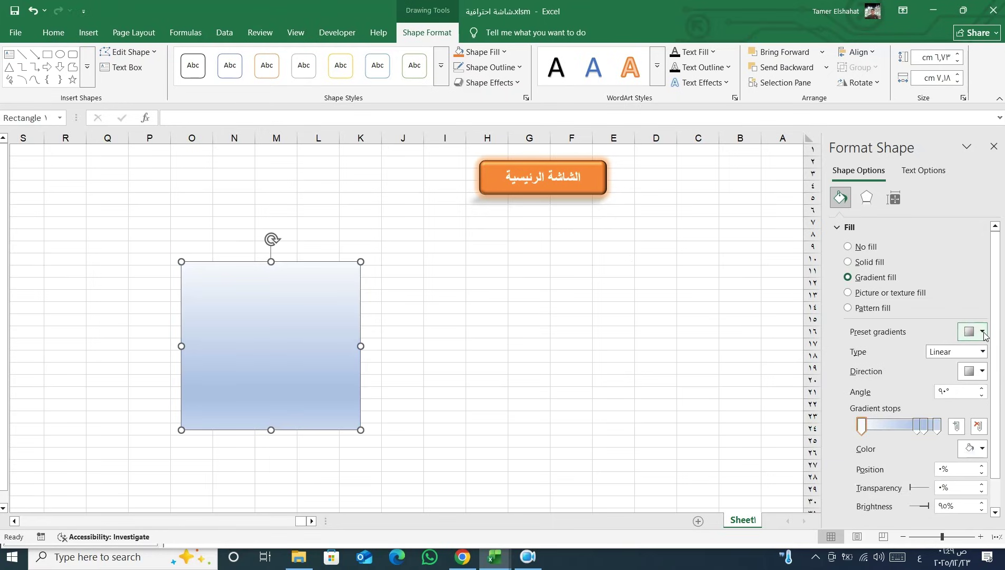
click(983, 333)
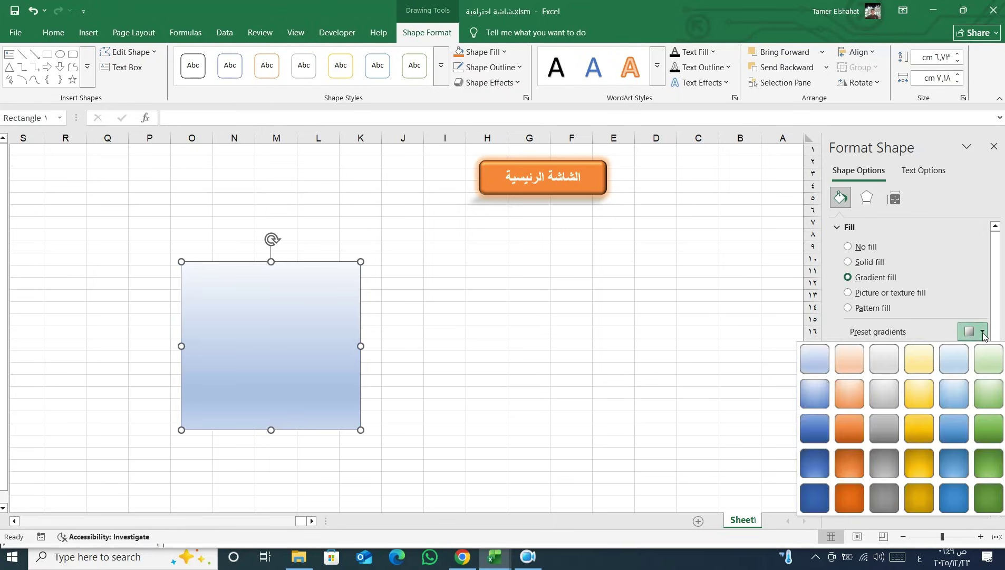
click(923, 404)
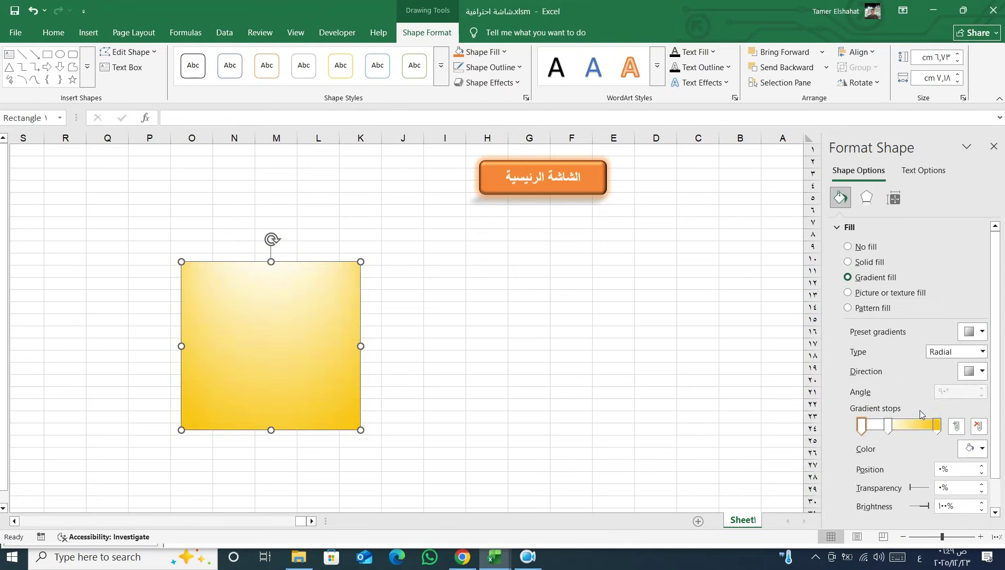
Step: Copy the yellow gradient rectangle
click(278, 360)
right_click(278, 358)
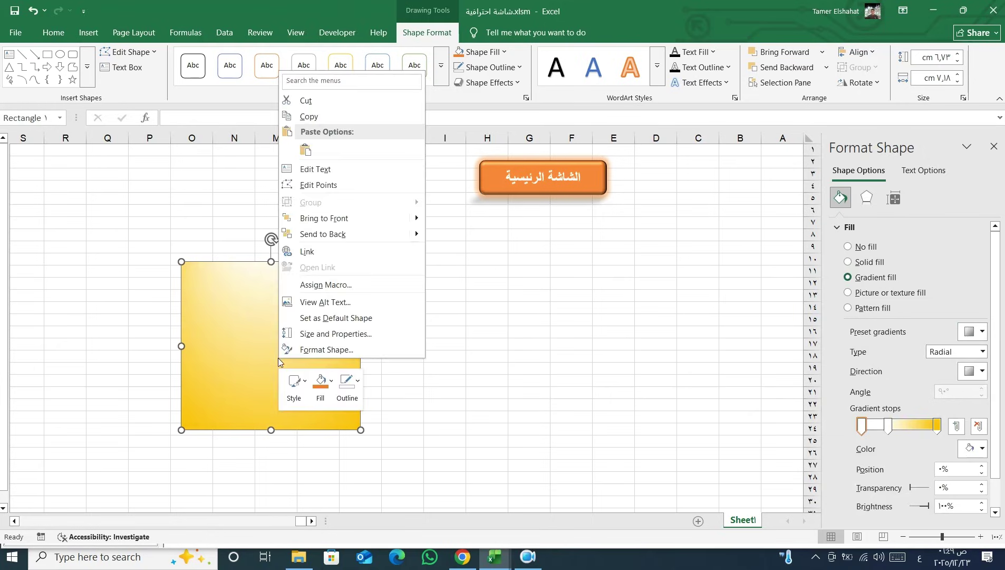
click(309, 116)
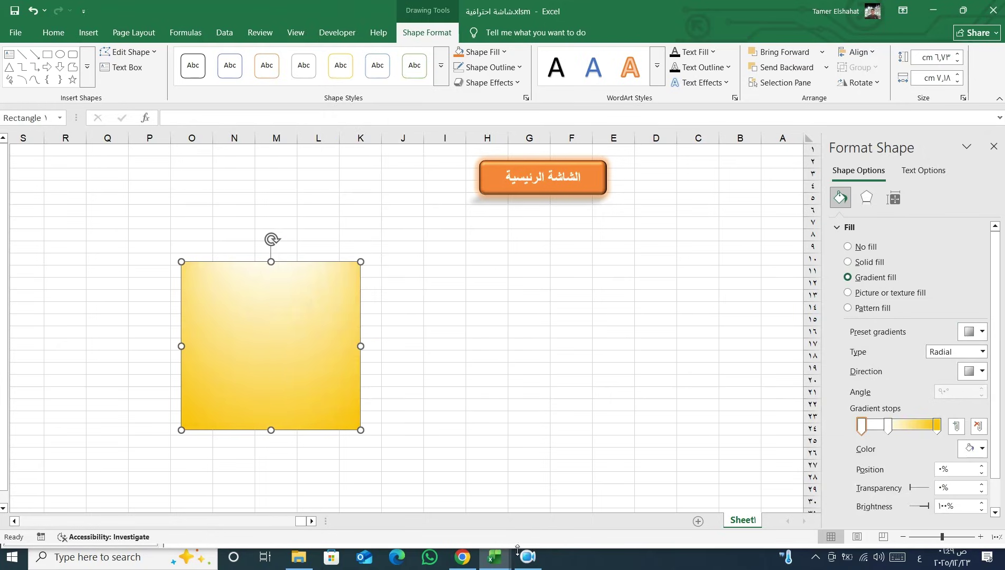
Step: Paste the yellow gradient into UserForm2's Picture property
mouse_move(494, 556)
click(561, 511)
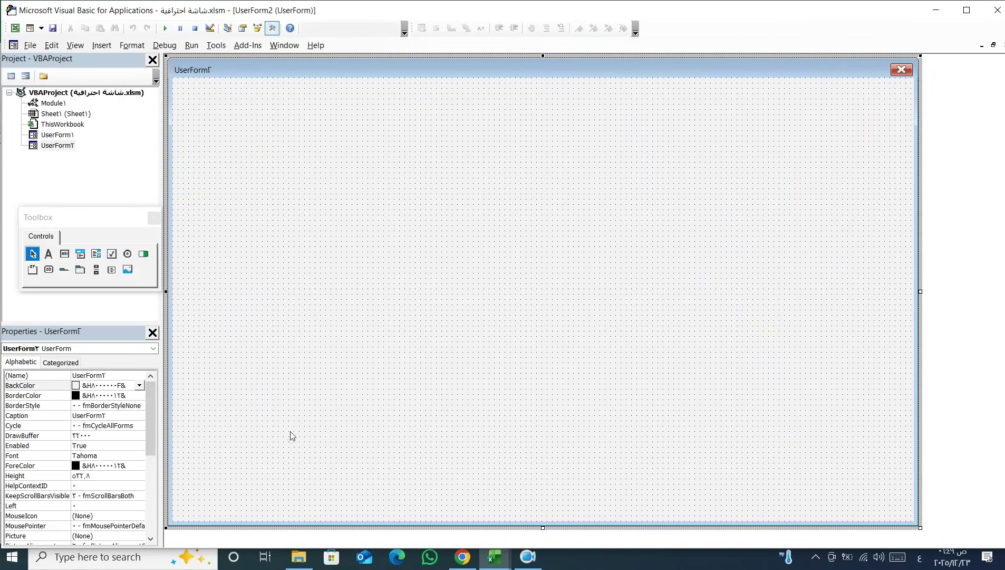
drag(148, 407, 150, 429)
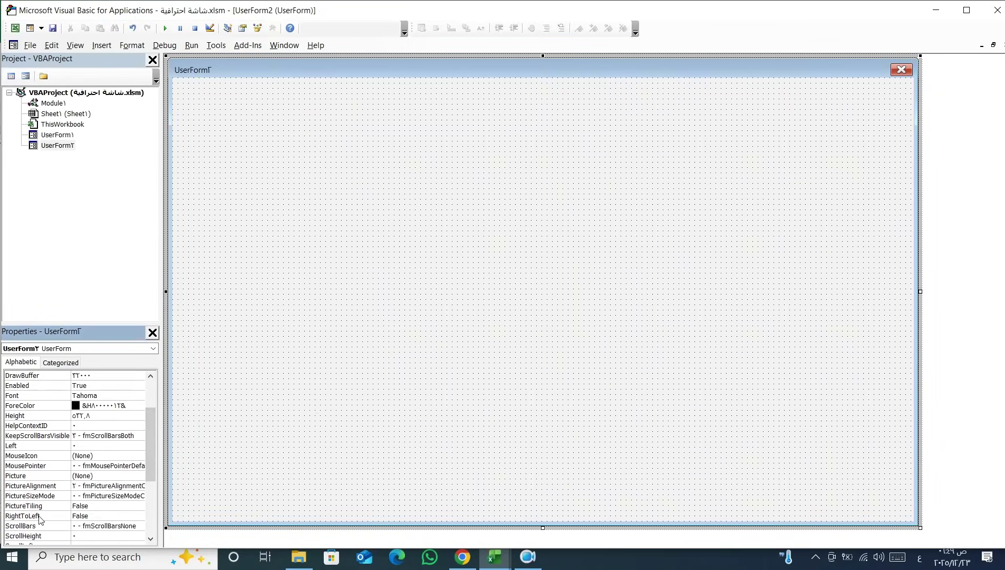
click(91, 477)
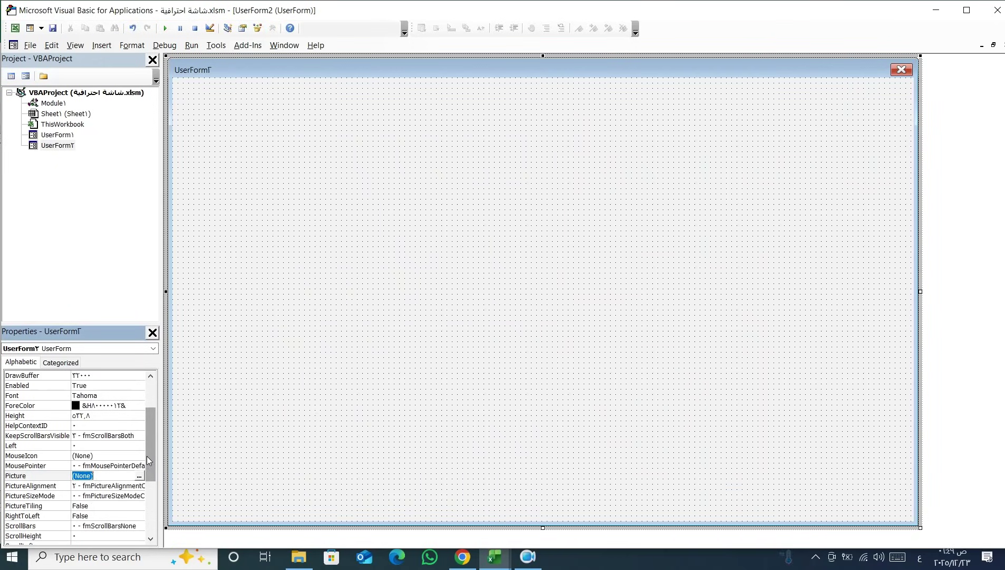
key(ctrl+v)
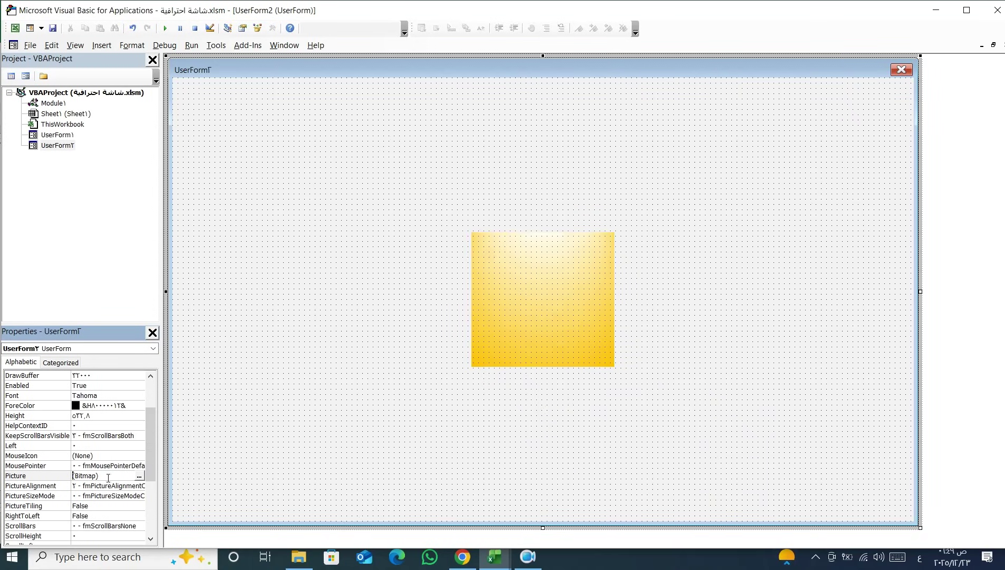
Step: Set UserForm2's PictureSizeMode to fmPictureSizeModeStretch
double_click(31, 496)
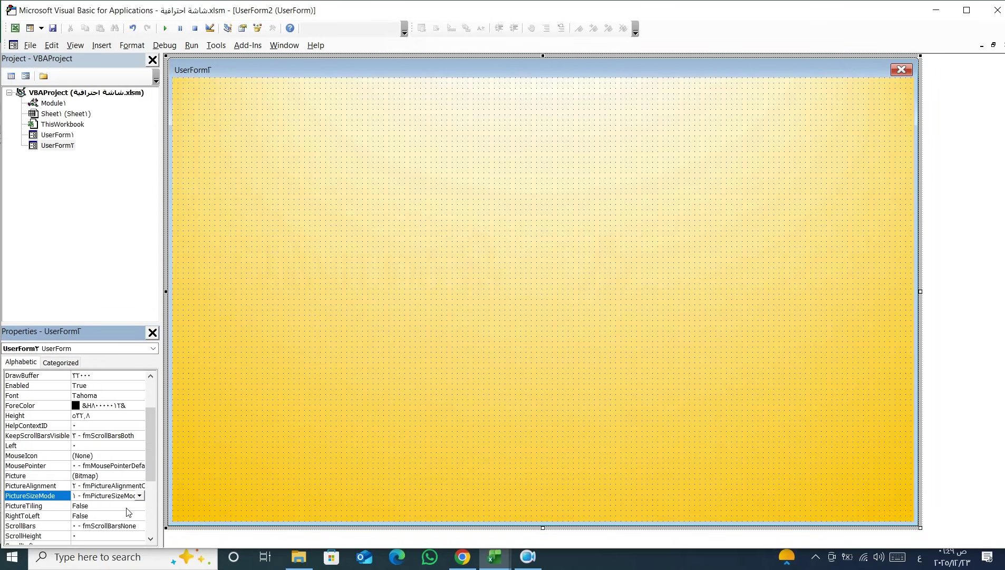
click(140, 496)
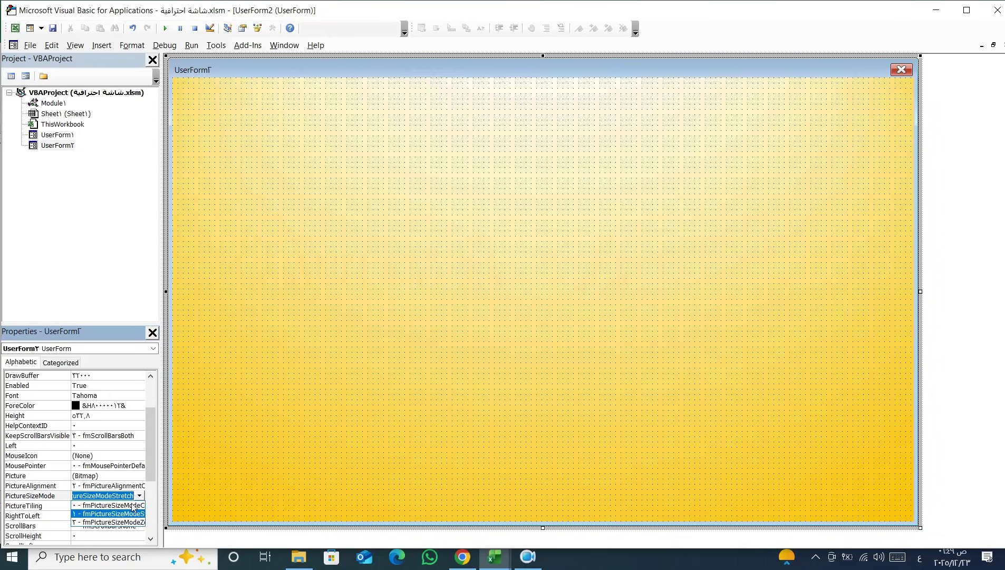
click(120, 514)
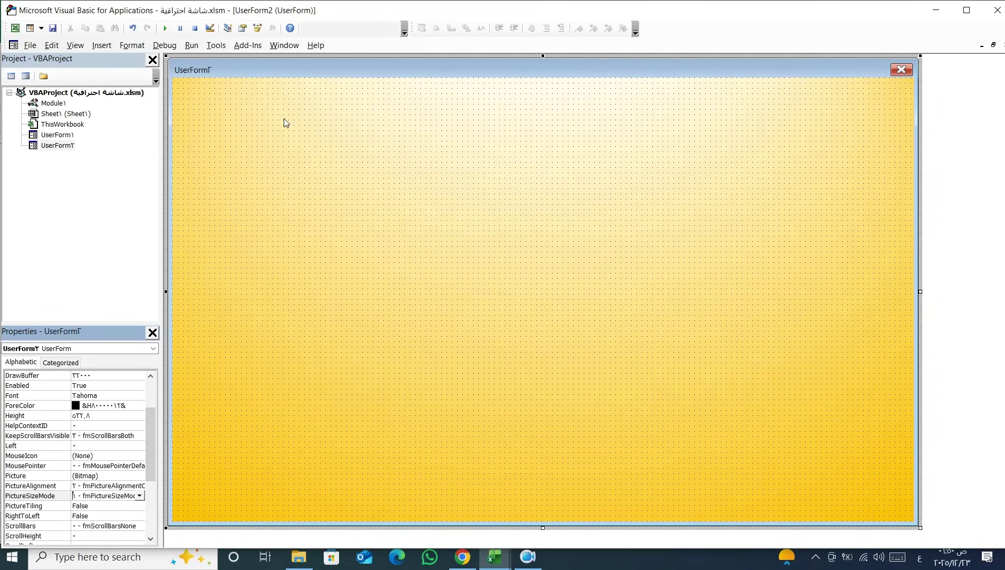
double_click(63, 136)
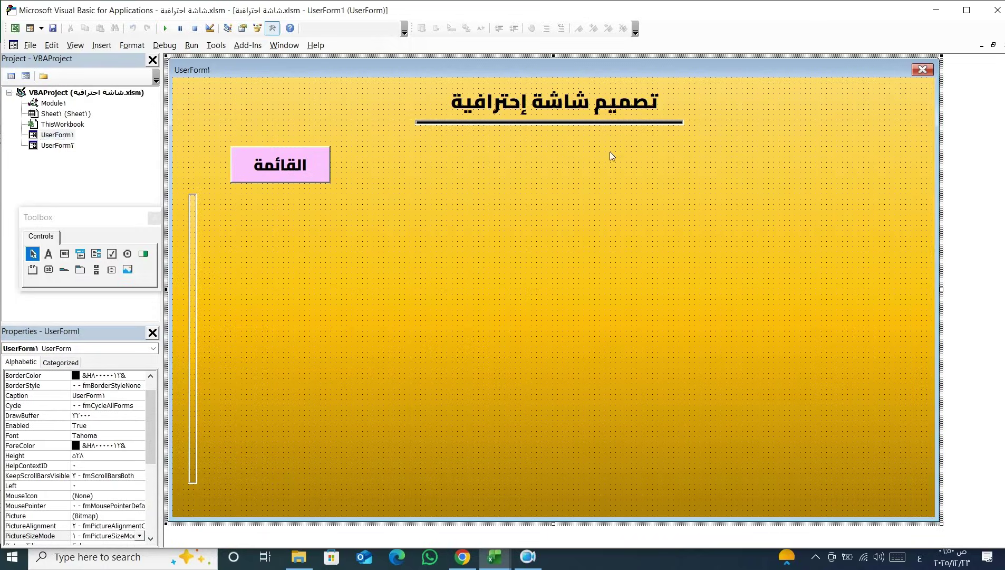
Step: Copy the title label and underline from UserForm1
drag(572, 104, 564, 95)
right_click(565, 95)
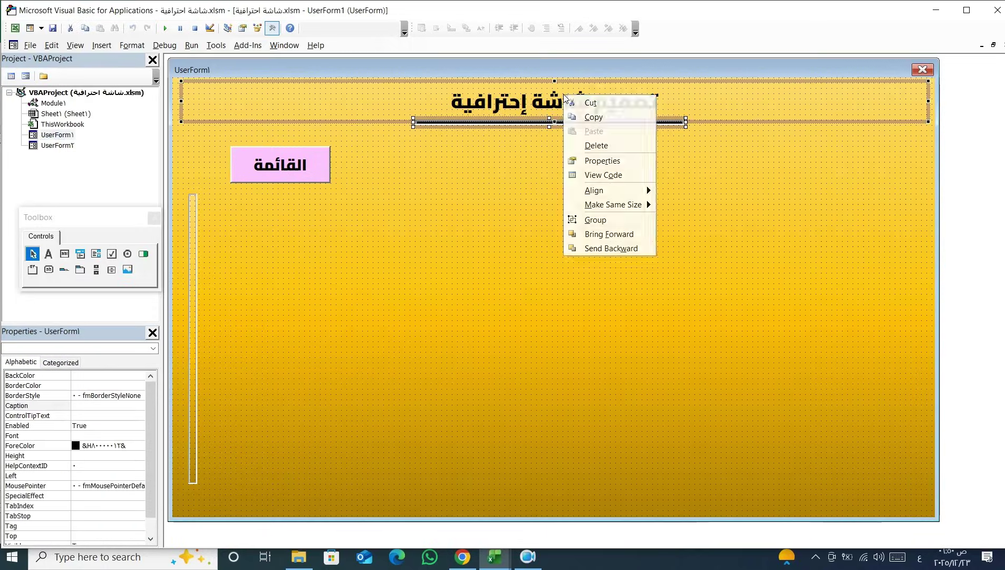
click(585, 117)
click(496, 209)
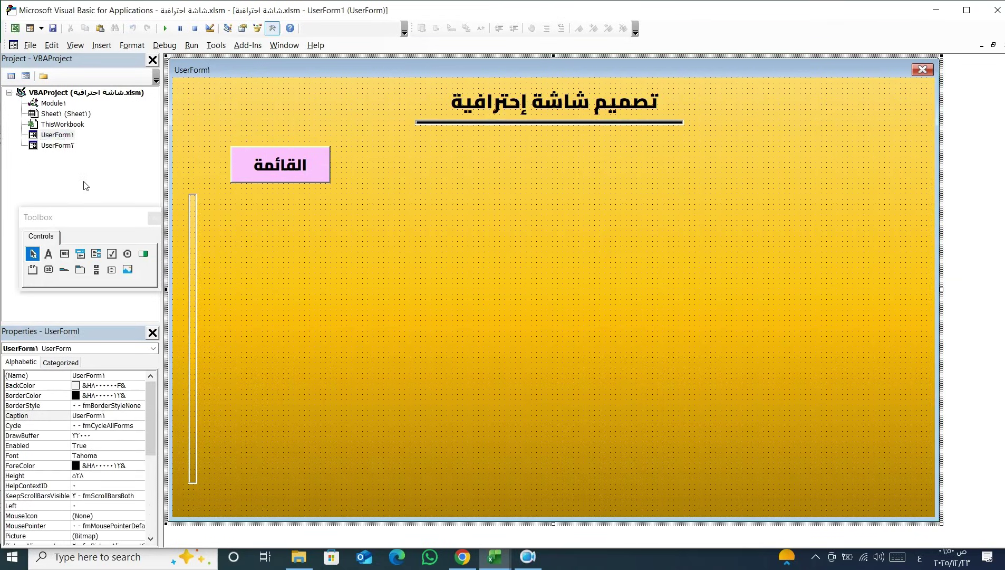
drag(505, 106, 505, 111)
right_click(505, 112)
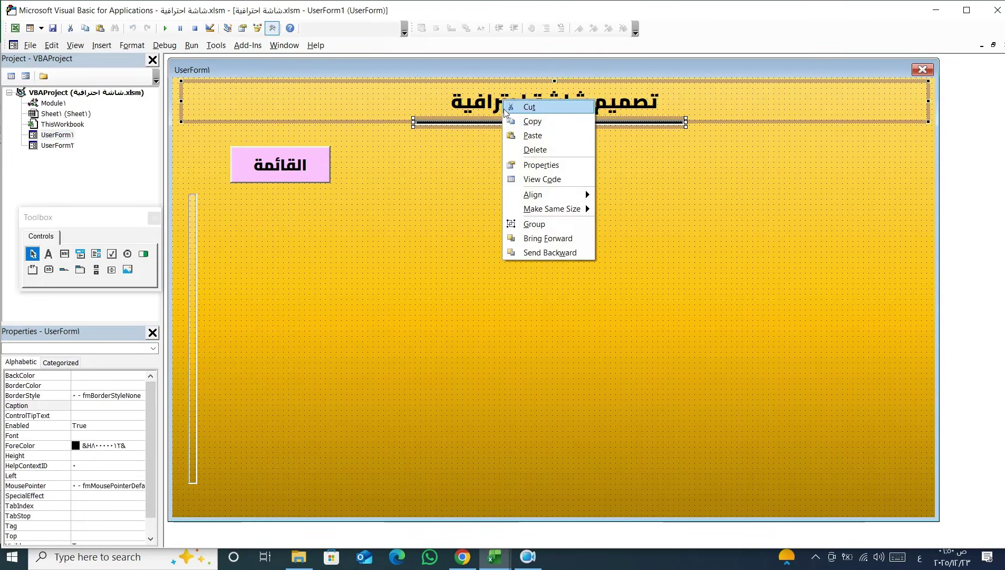
click(532, 121)
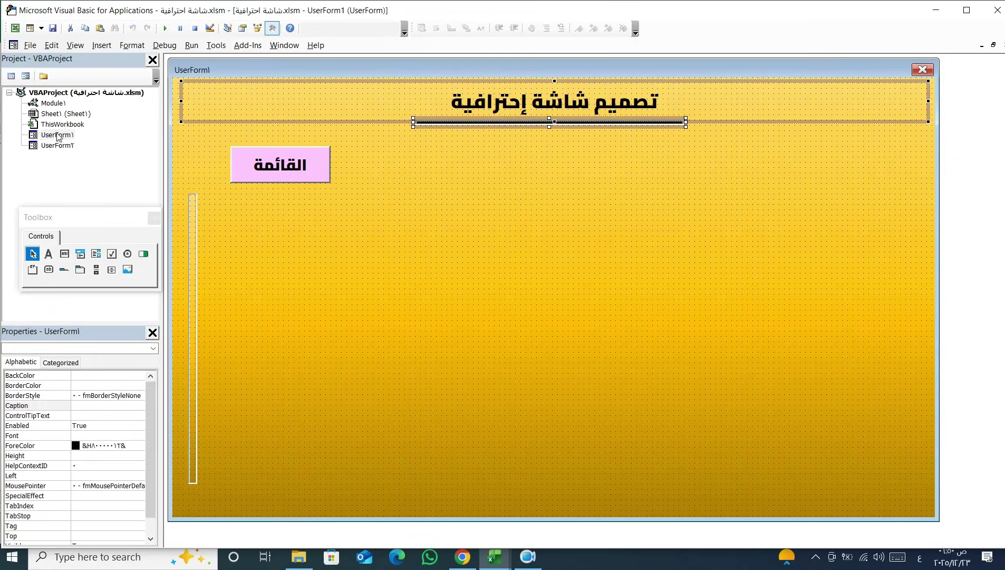
Step: Paste the title and underline at the top of UserForm2 and widen the form slightly
double_click(74, 147)
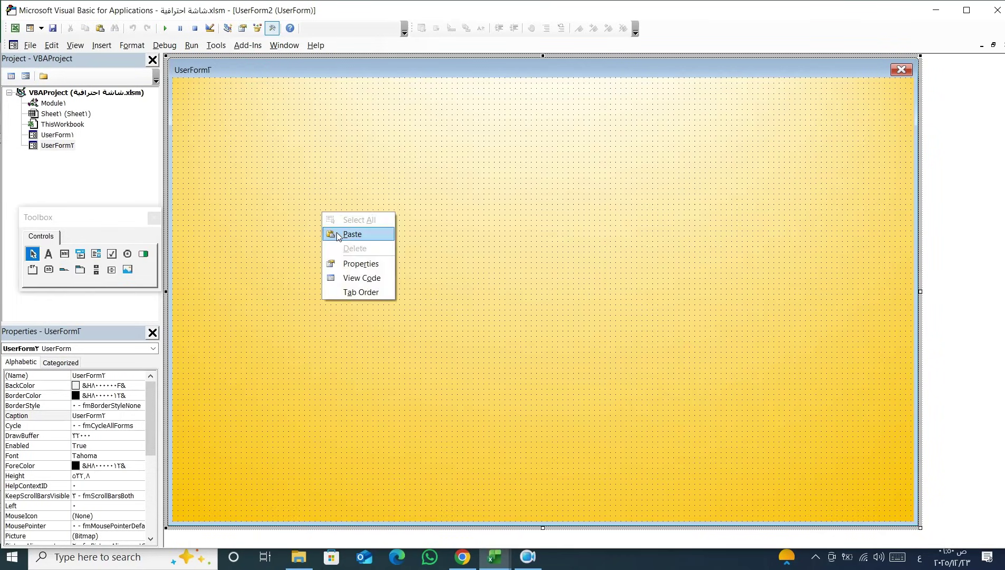
click(340, 232)
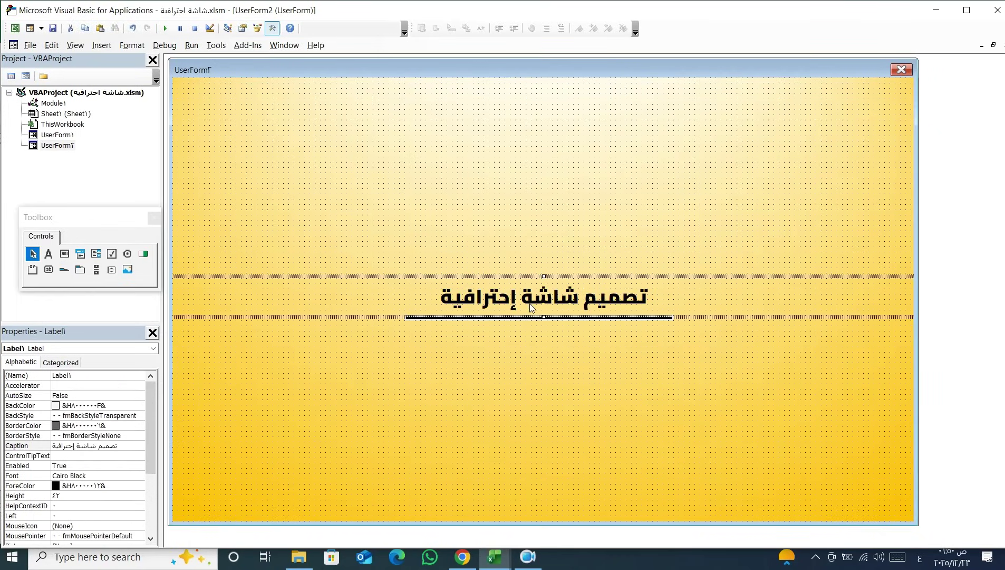
mouse_move(530, 354)
mouse_down()
mouse_move(512, 275)
mouse_move(510, 113)
mouse_move(521, 85)
mouse_up()
click(749, 322)
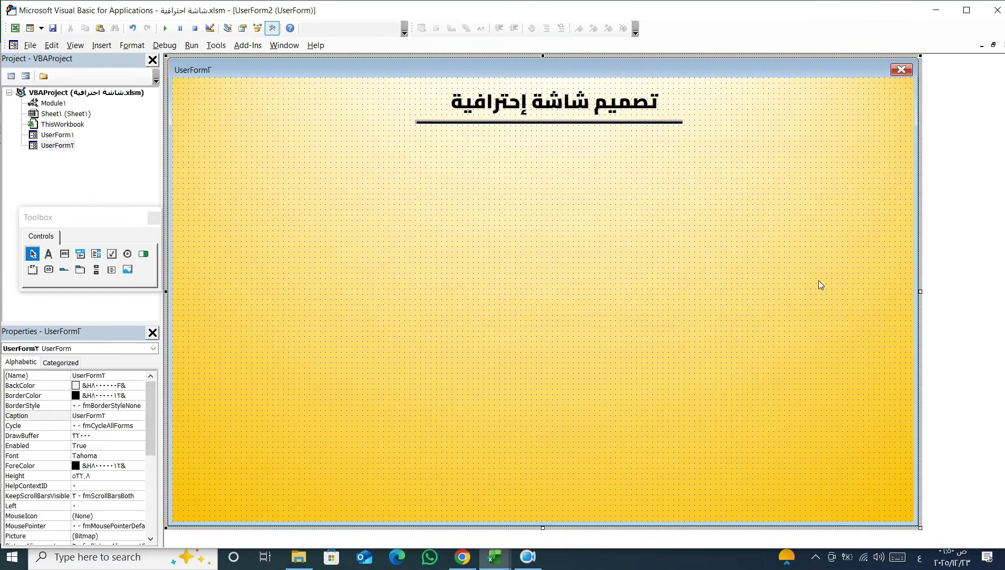
drag(919, 290, 954, 290)
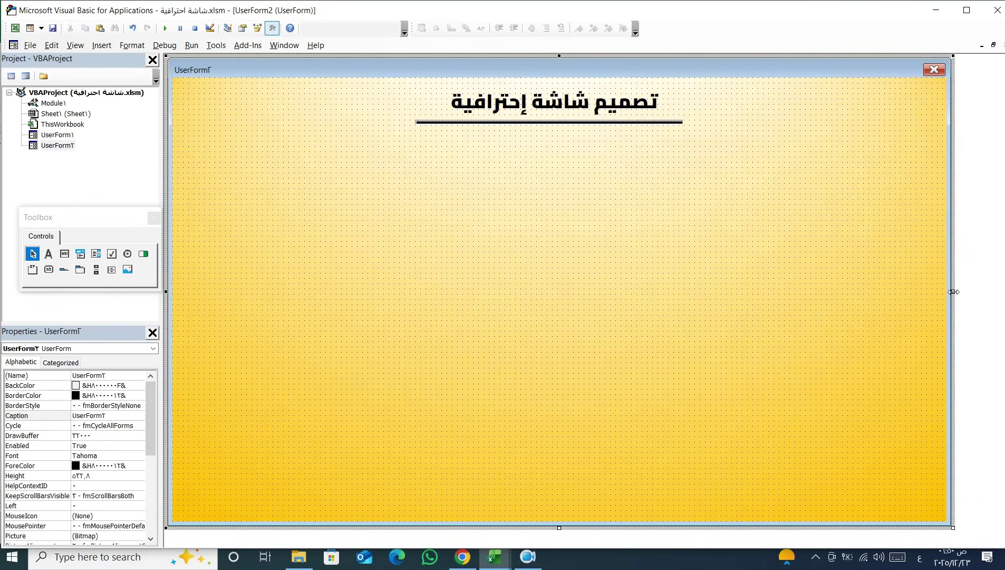
Step: Set the title label's BackStyle to Opaque
drag(779, 158, 774, 87)
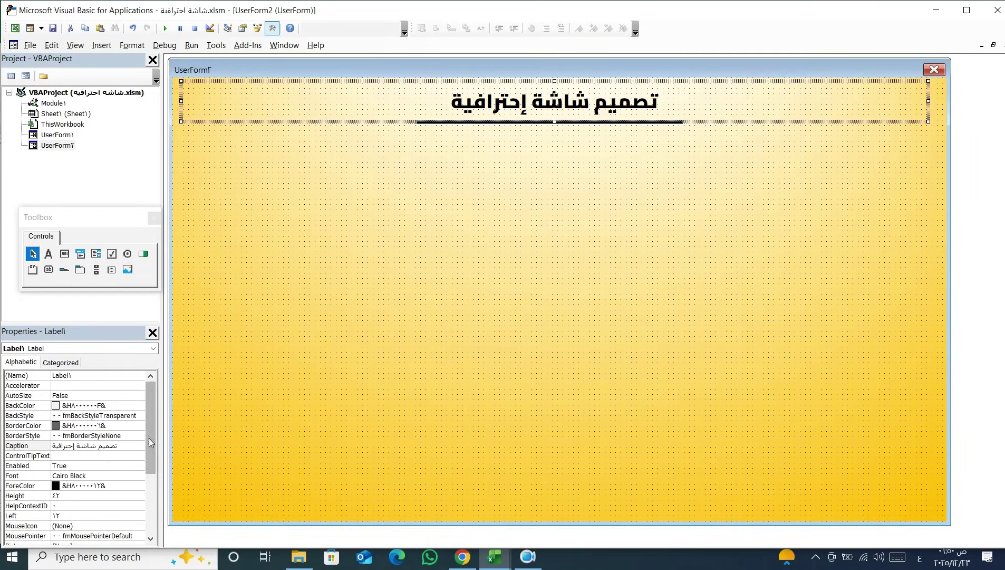
click(138, 415)
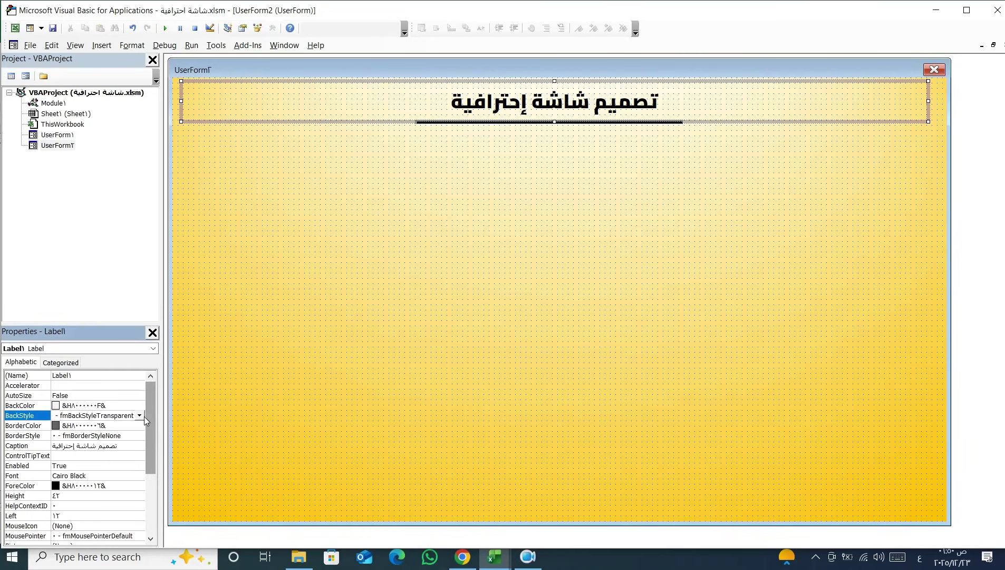
click(140, 416)
click(117, 434)
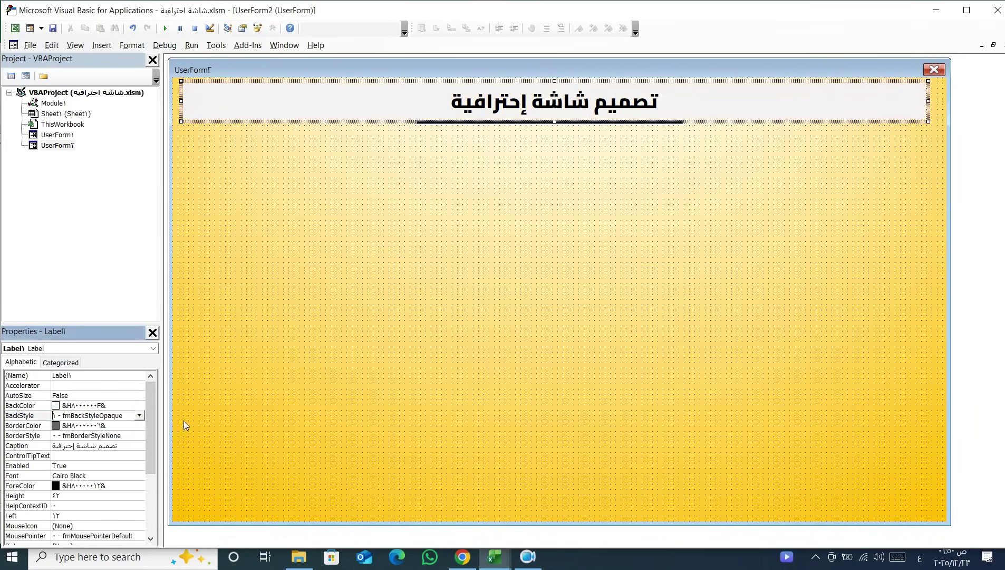
click(378, 201)
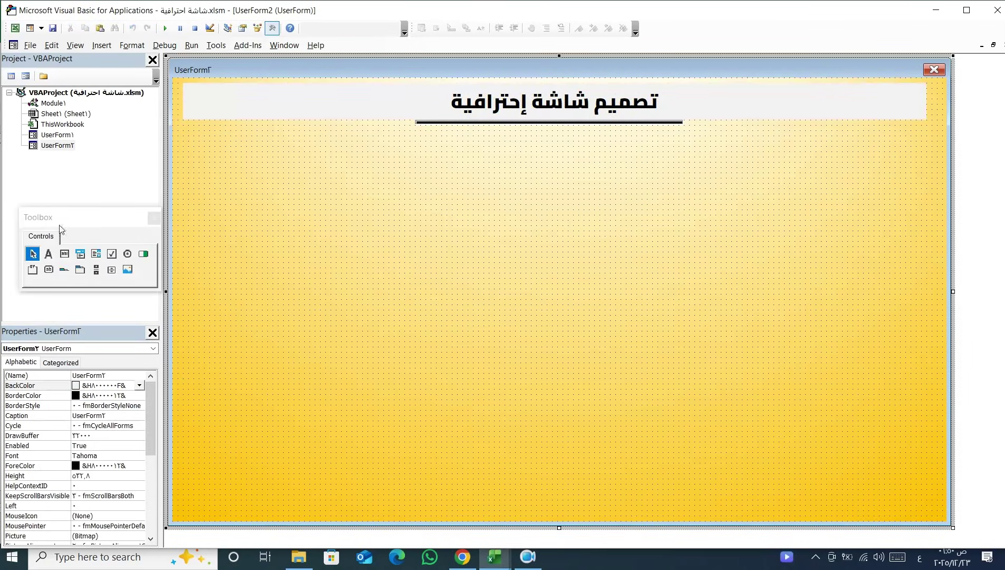
Step: Draw a test label on UserForm2, then delete it
click(48, 254)
drag(313, 256, 415, 266)
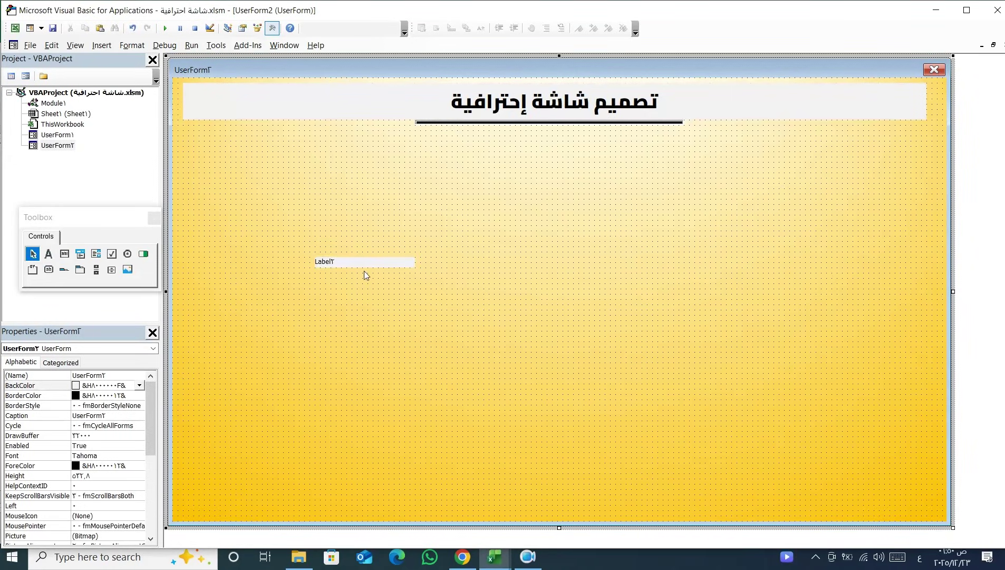
drag(385, 284, 388, 289)
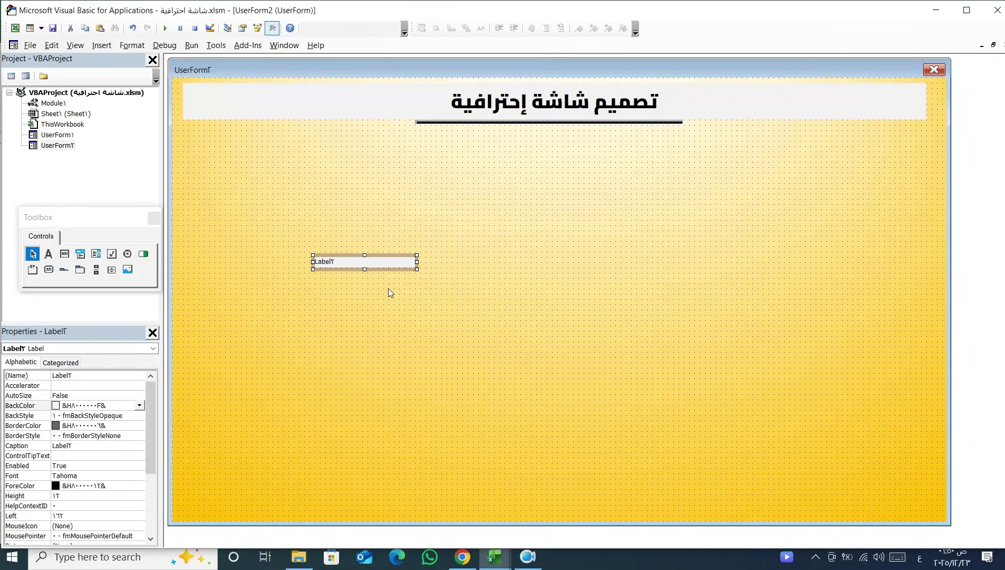
key(Delete)
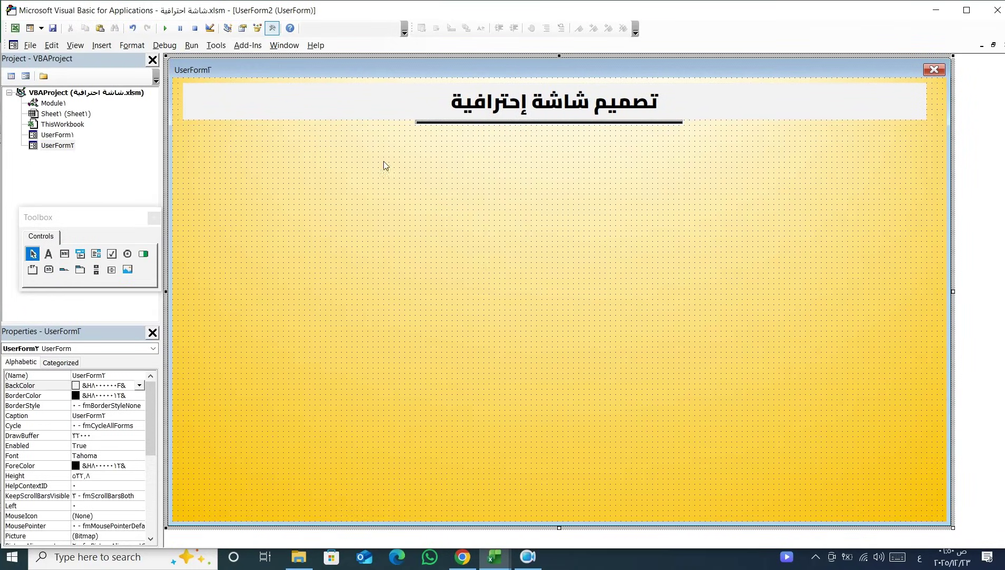
Step: Set the title label's BackStyle back to Transparent
click(361, 104)
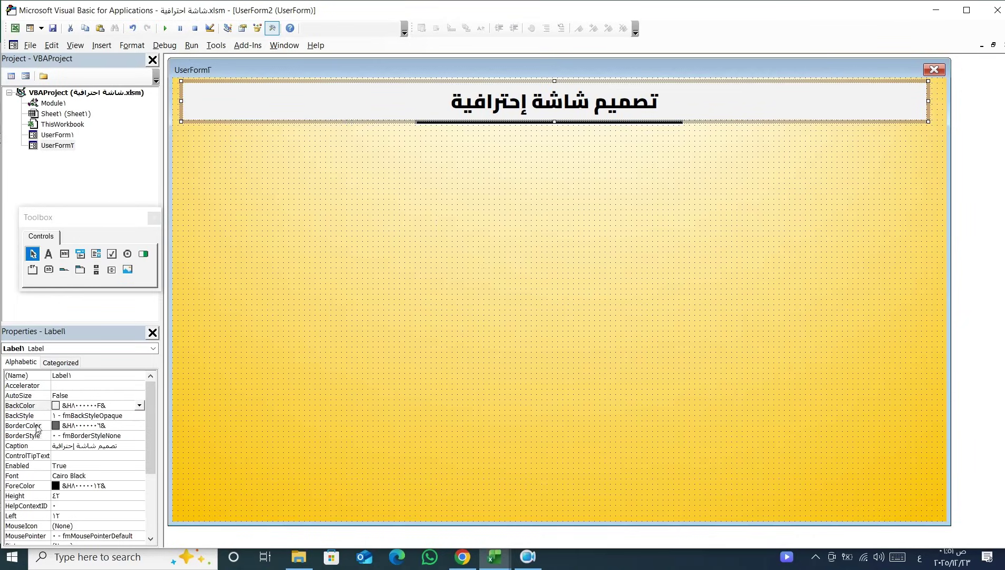
click(17, 418)
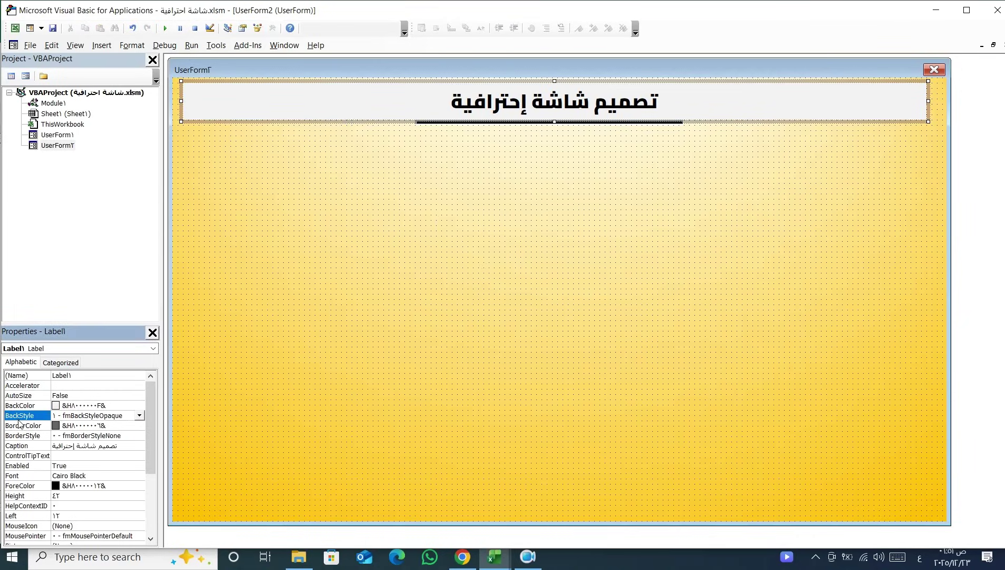
click(139, 415)
click(77, 425)
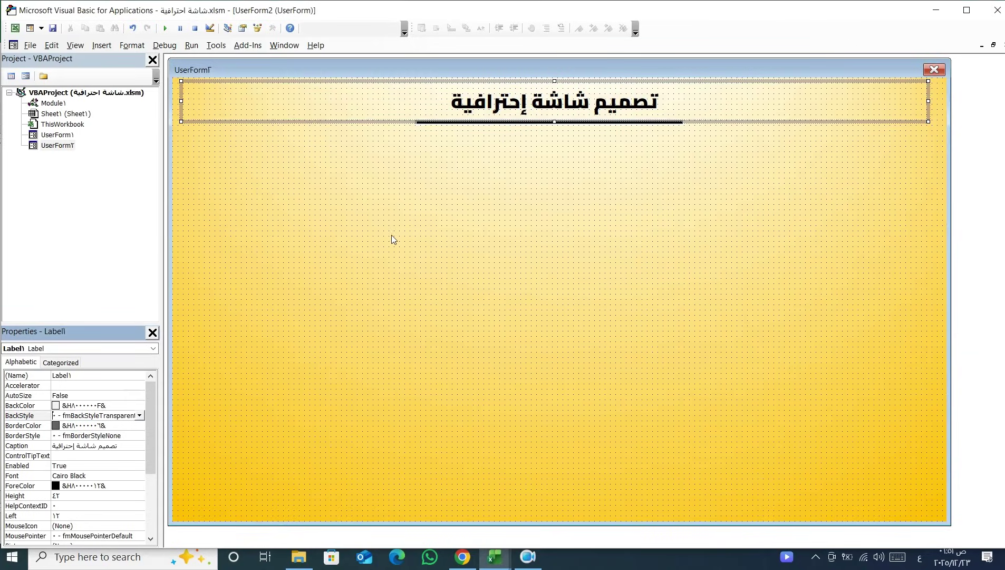
click(445, 245)
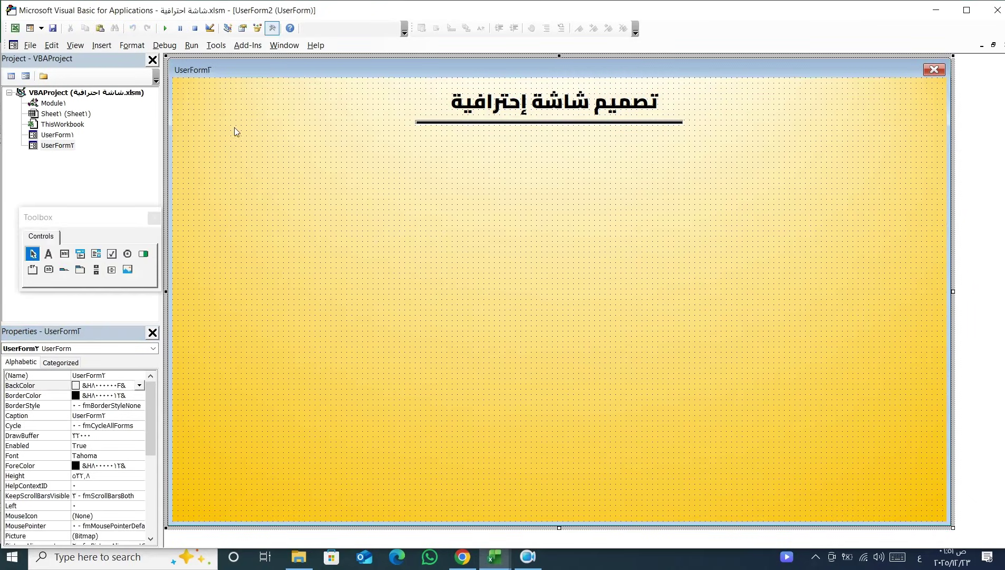
Step: Draw a test CommandButton1, view its click code, then delete it from UserForm2
click(49, 270)
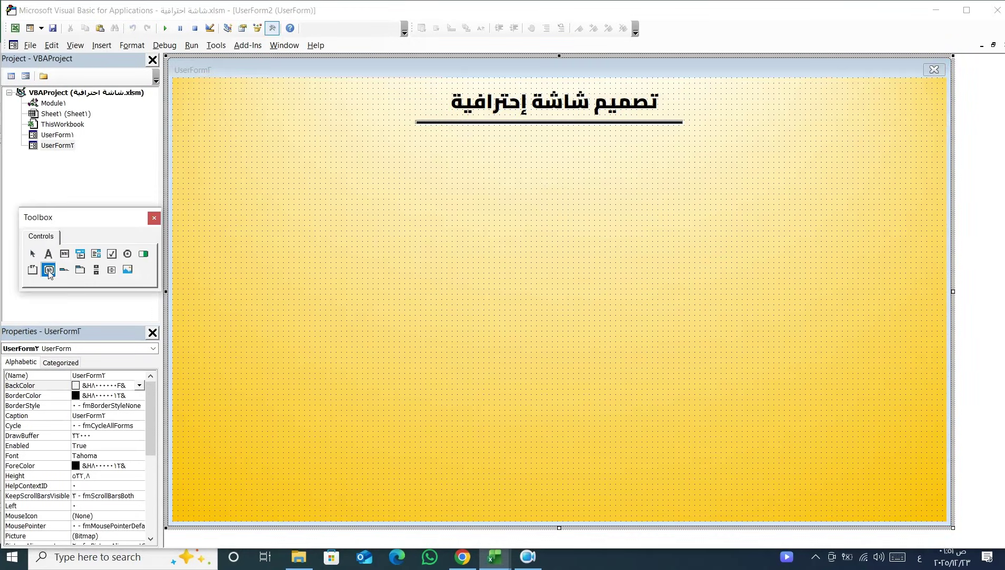
drag(220, 152, 298, 186)
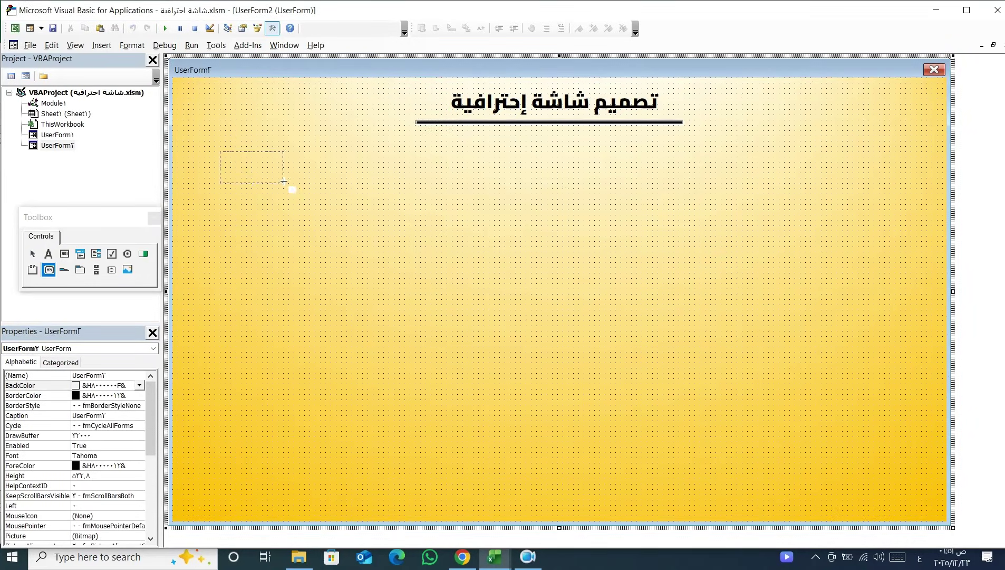
double_click(262, 171)
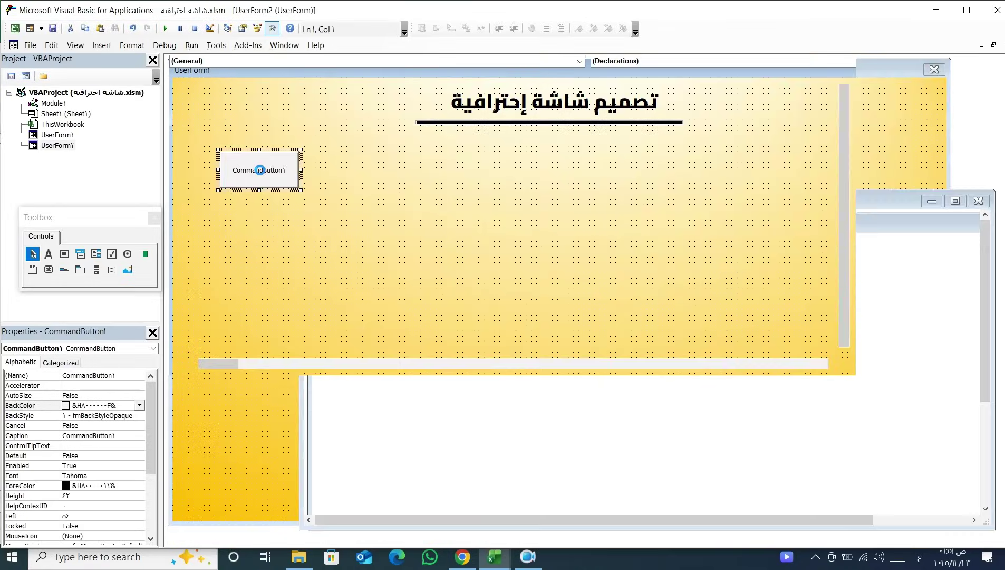
double_click(61, 146)
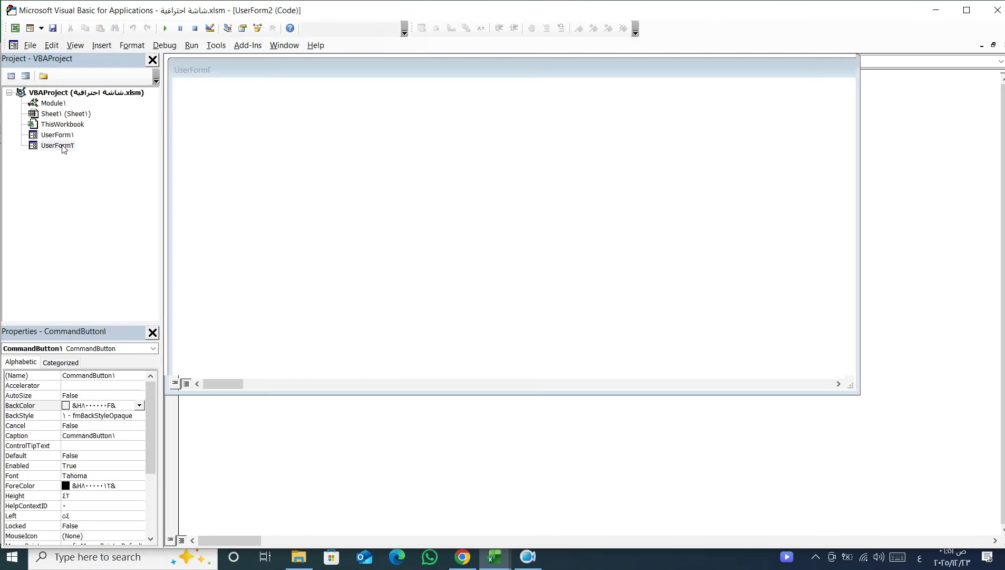
drag(246, 222, 248, 207)
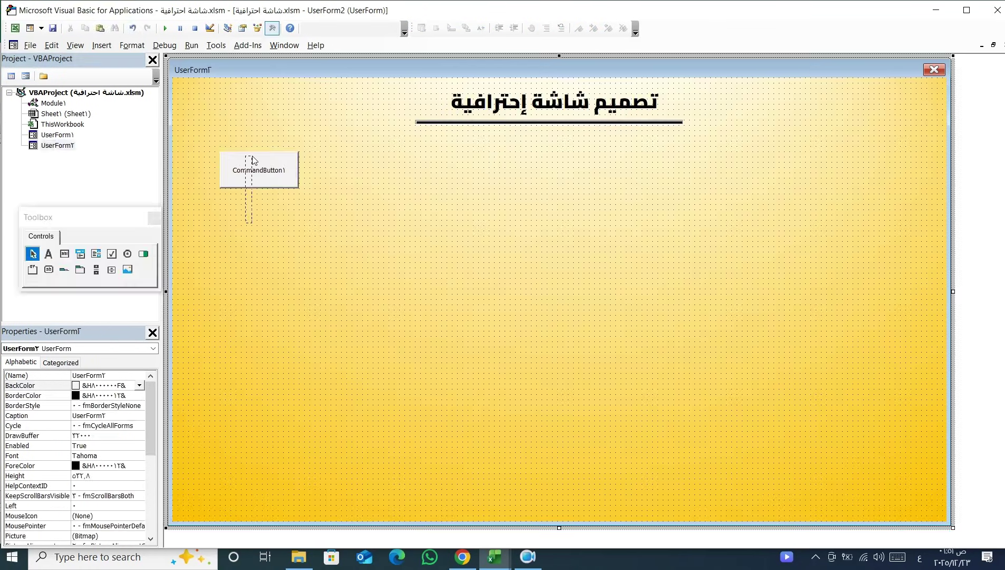
drag(252, 160, 253, 165)
click(254, 173)
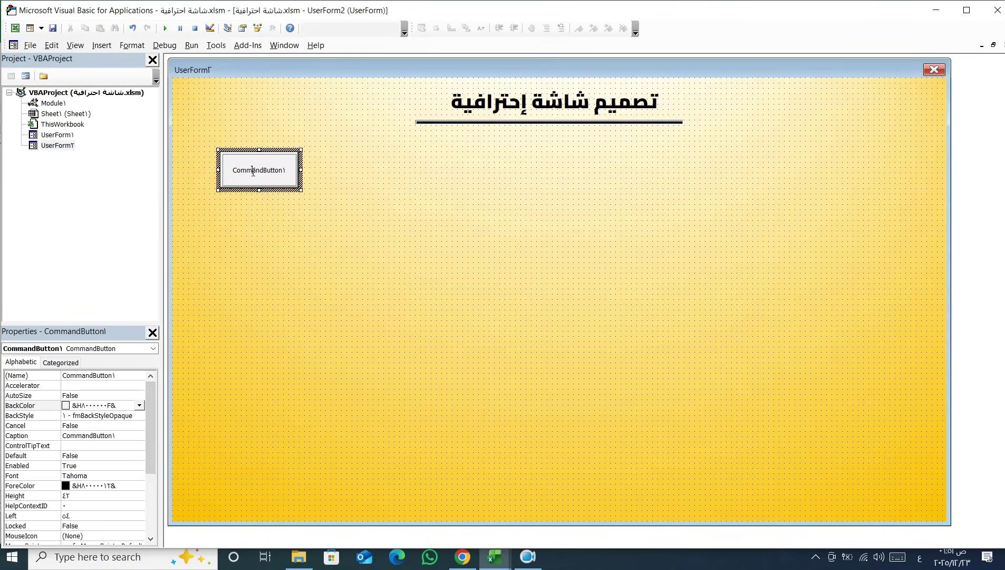
click(265, 216)
click(266, 175)
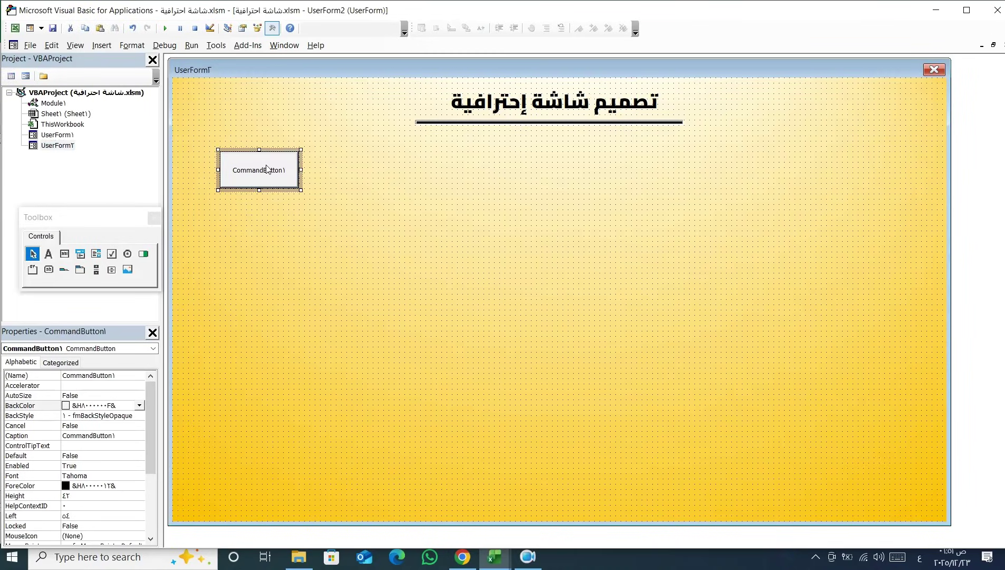
key(Delete)
Step: Copy UserForm1's pink القائمة button and paste it at UserForm2's upper left
double_click(57, 135)
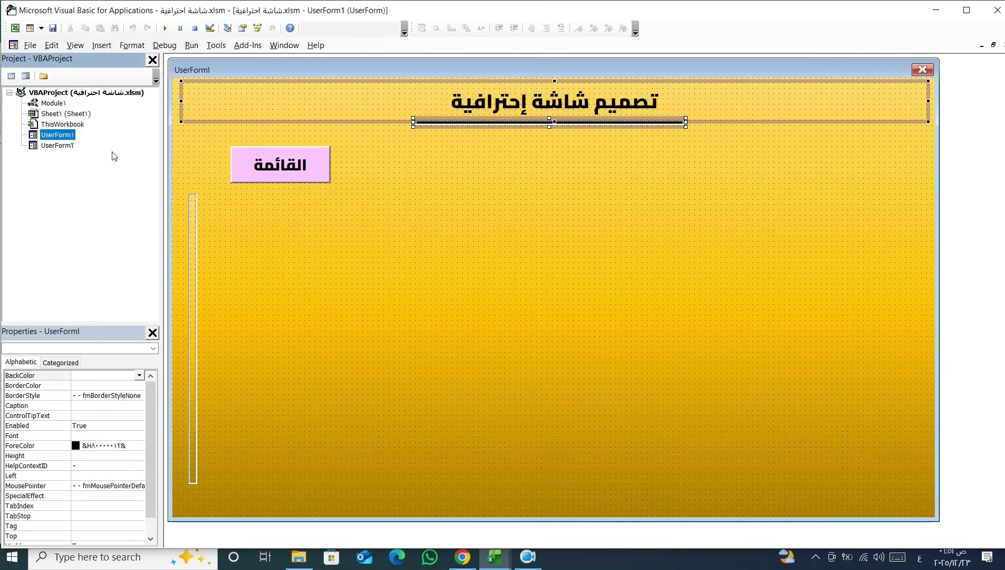
right_click(289, 181)
click(275, 210)
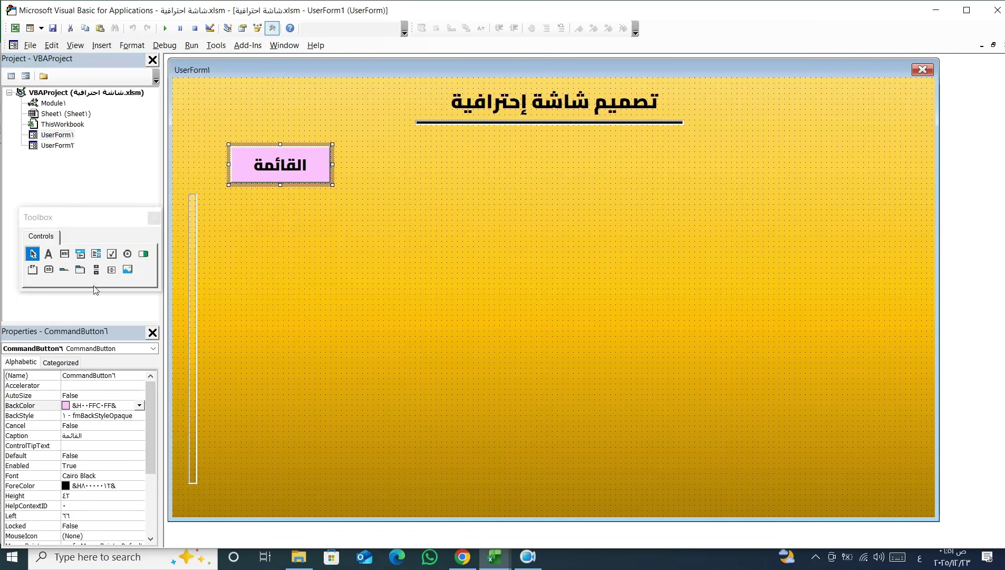
double_click(58, 145)
right_click(237, 153)
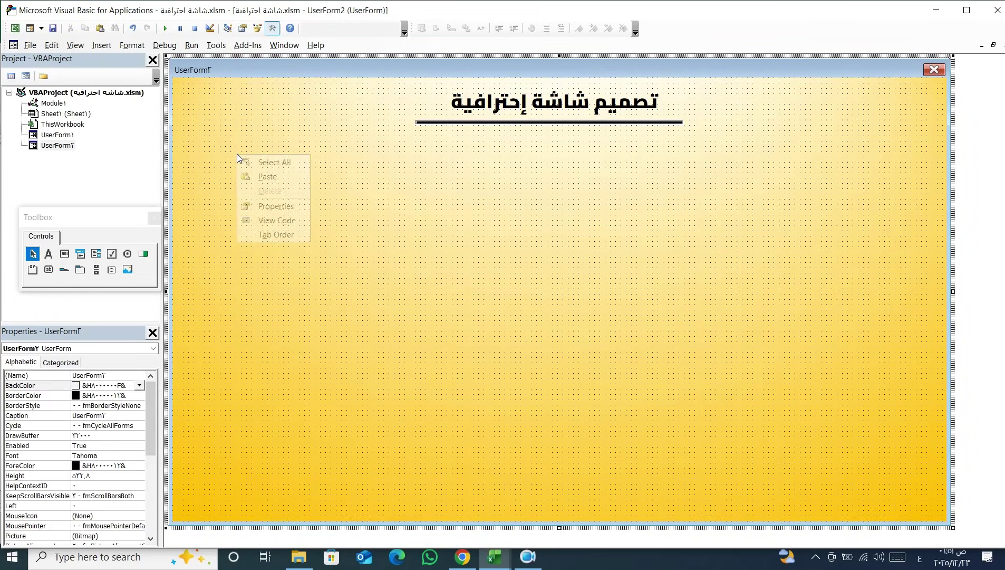
click(264, 173)
drag(551, 310, 264, 186)
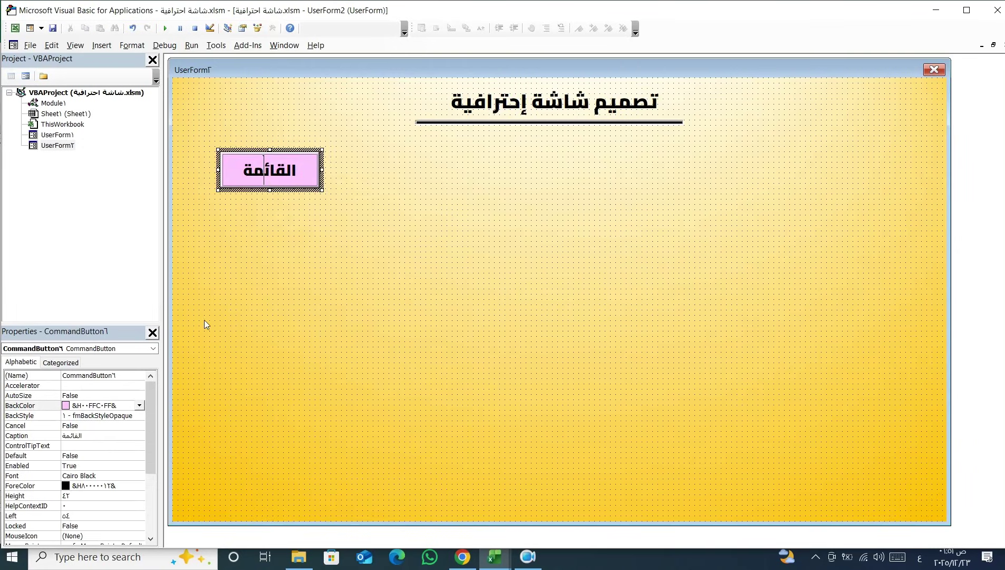
Step: Check the button's background colour options and the form's code, then return to design view
click(139, 406)
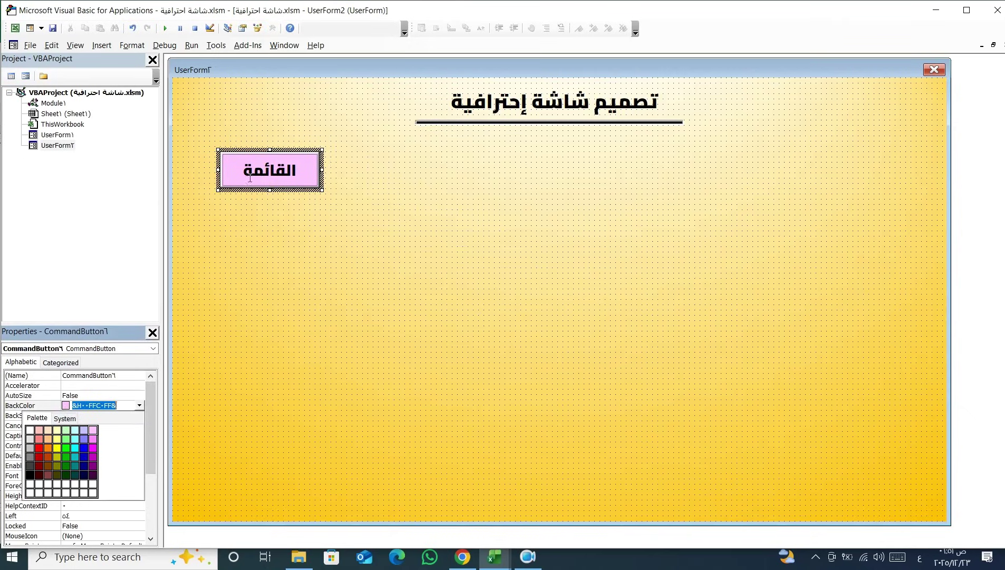
double_click(301, 267)
key(shift+F7)
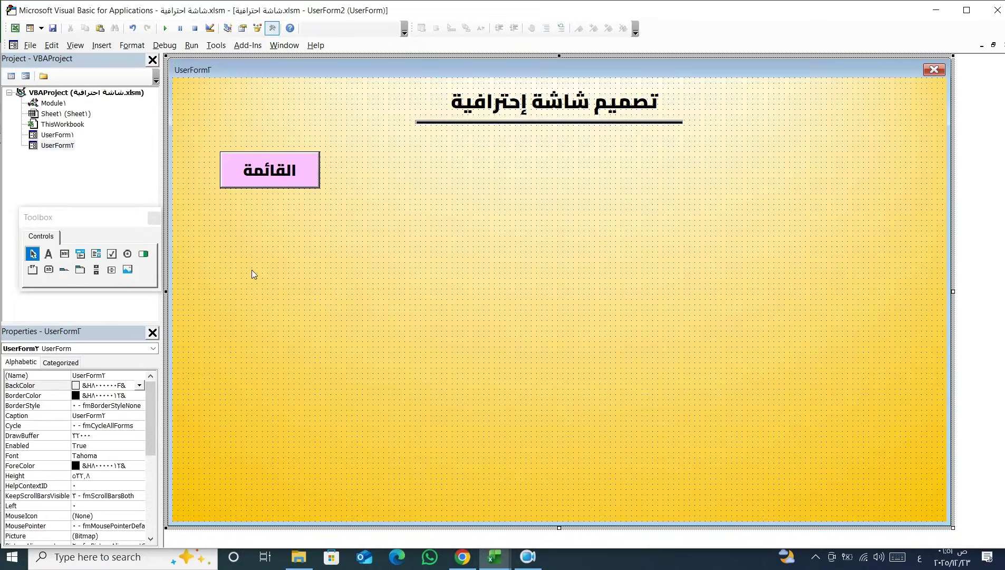
Step: Draw a tall Frame beneath the القائمة button and clear its Caption to blank
click(33, 270)
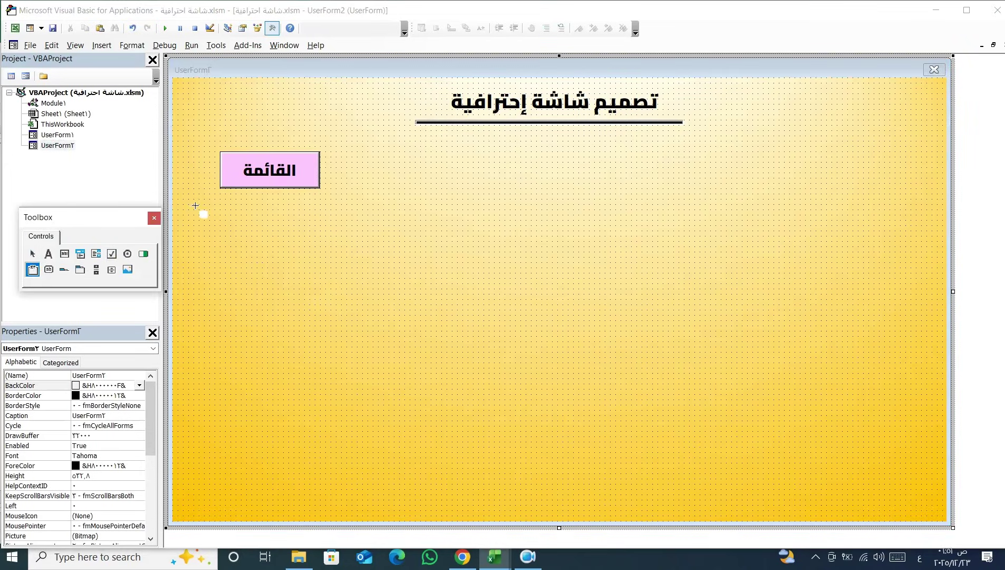
drag(196, 205, 385, 495)
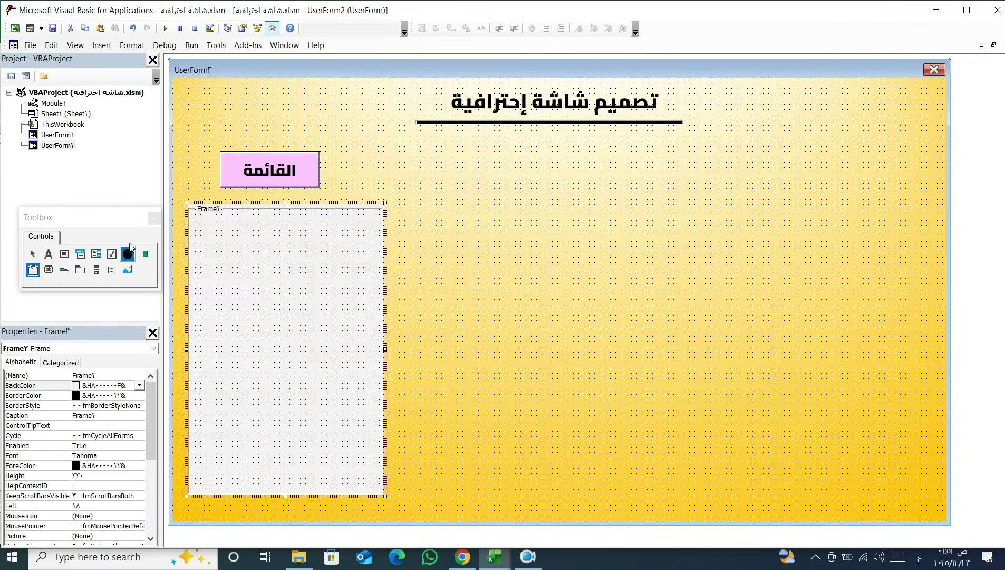
click(34, 255)
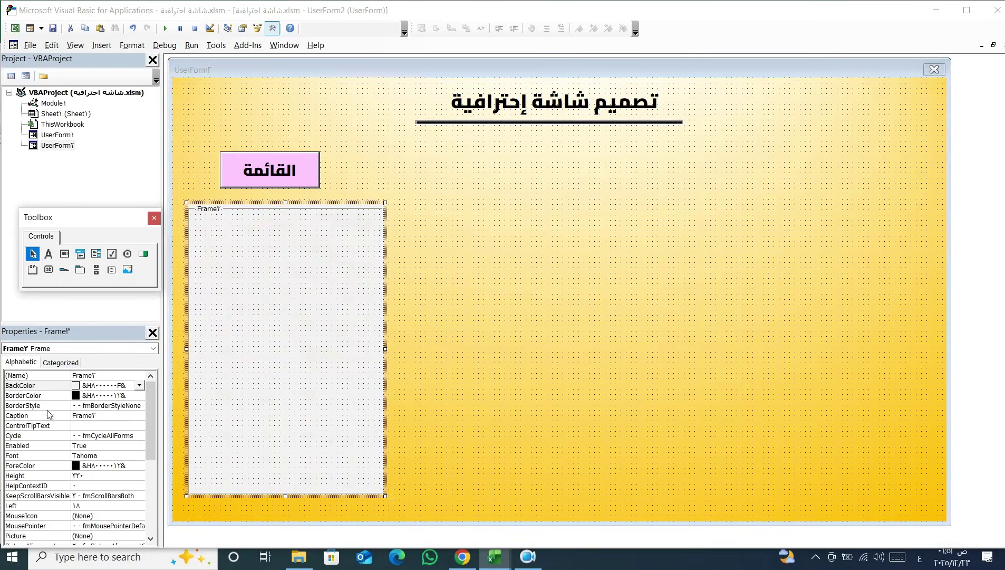
double_click(111, 417)
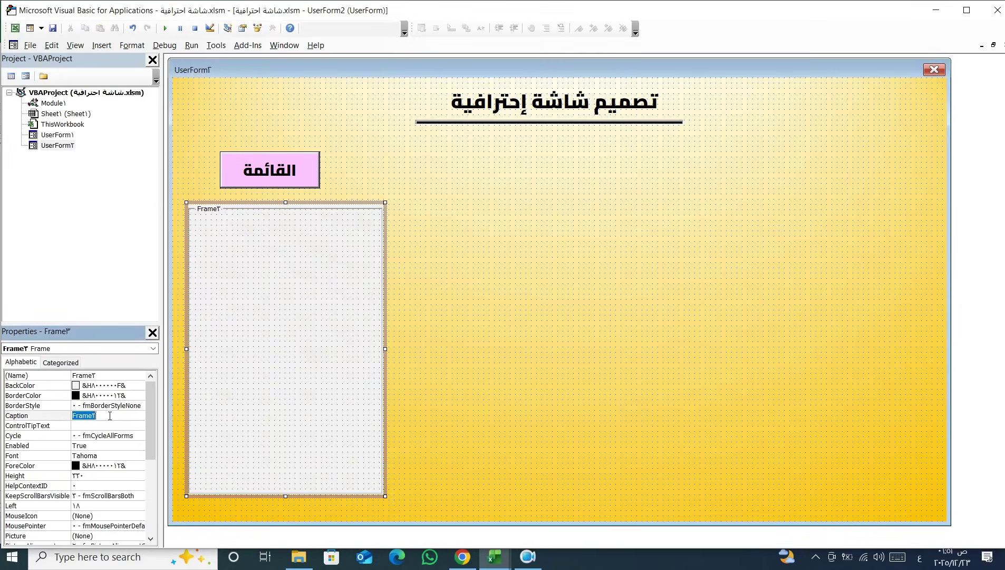
key(BackSpace)
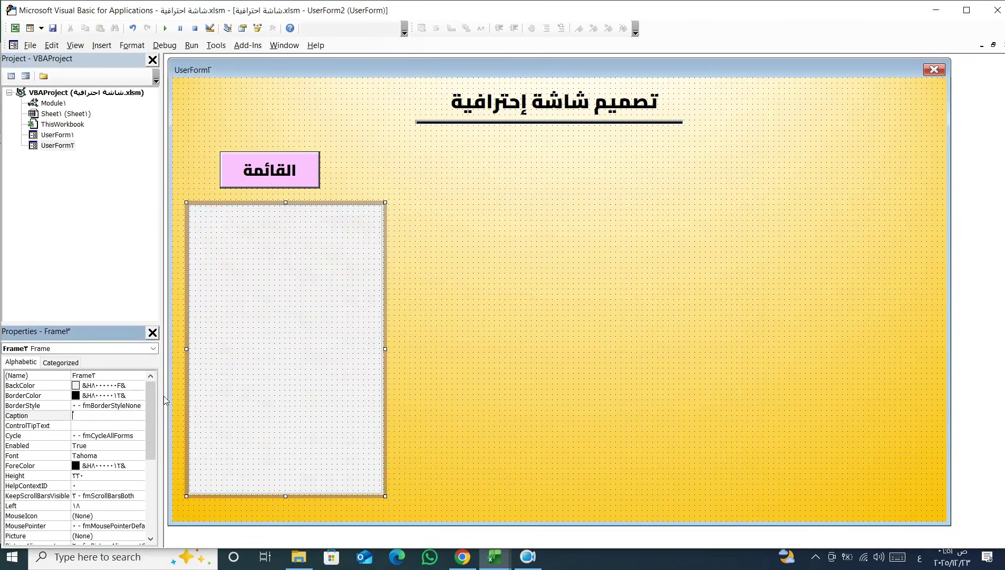
click(572, 307)
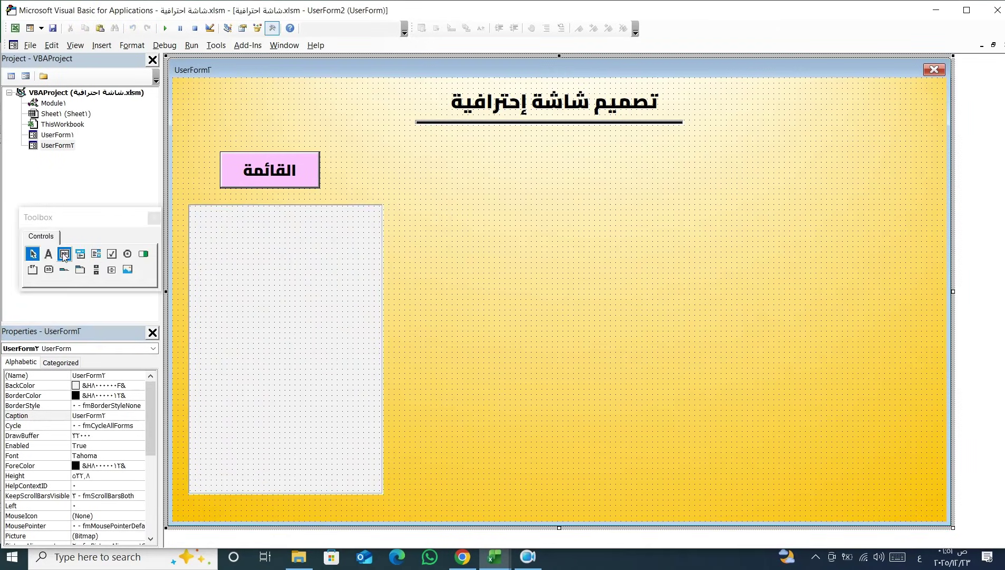
Step: Draw a label at the top of the frame and caption it العملاء
drag(70, 225, 60, 216)
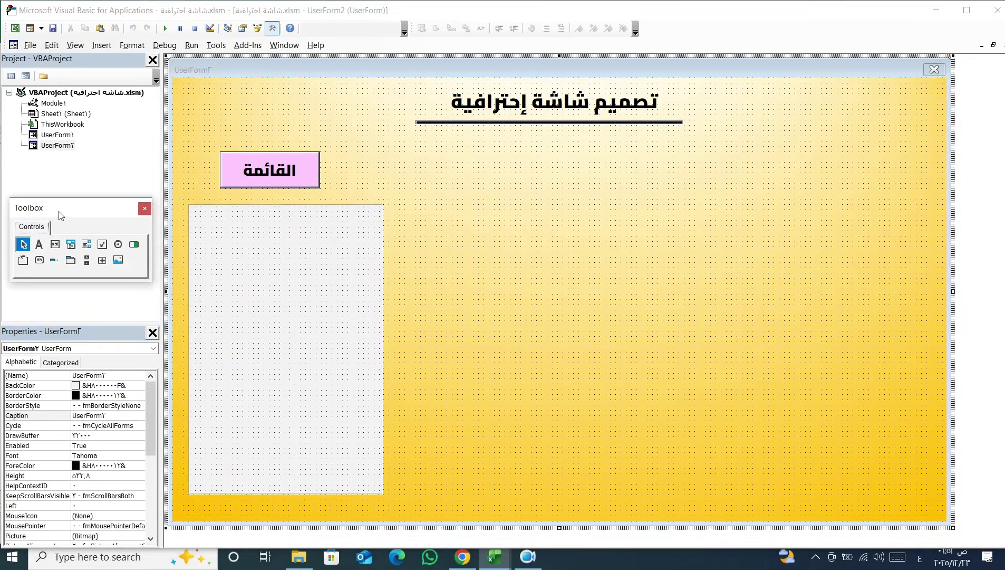
click(39, 246)
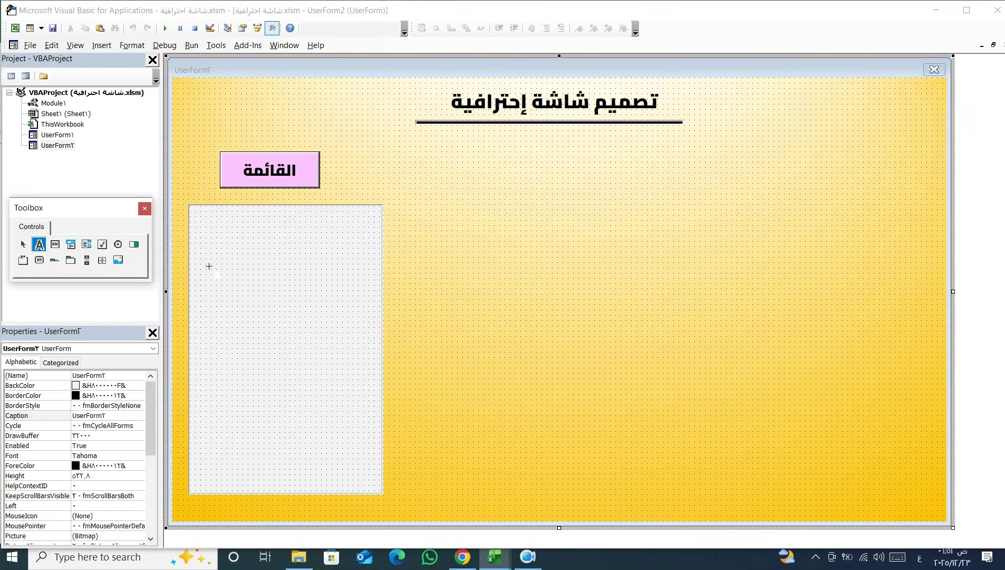
drag(243, 249, 364, 263)
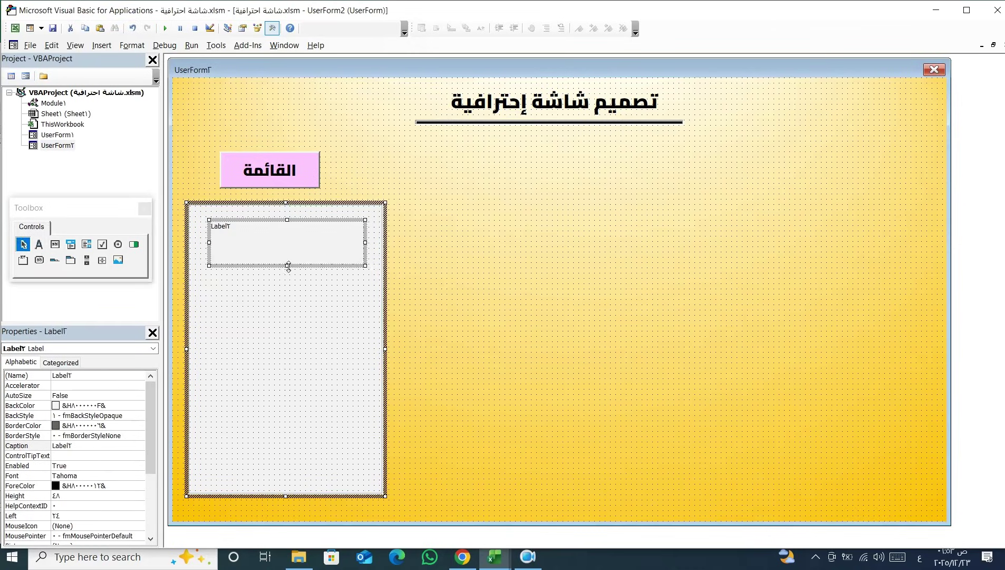
drag(291, 259, 291, 260)
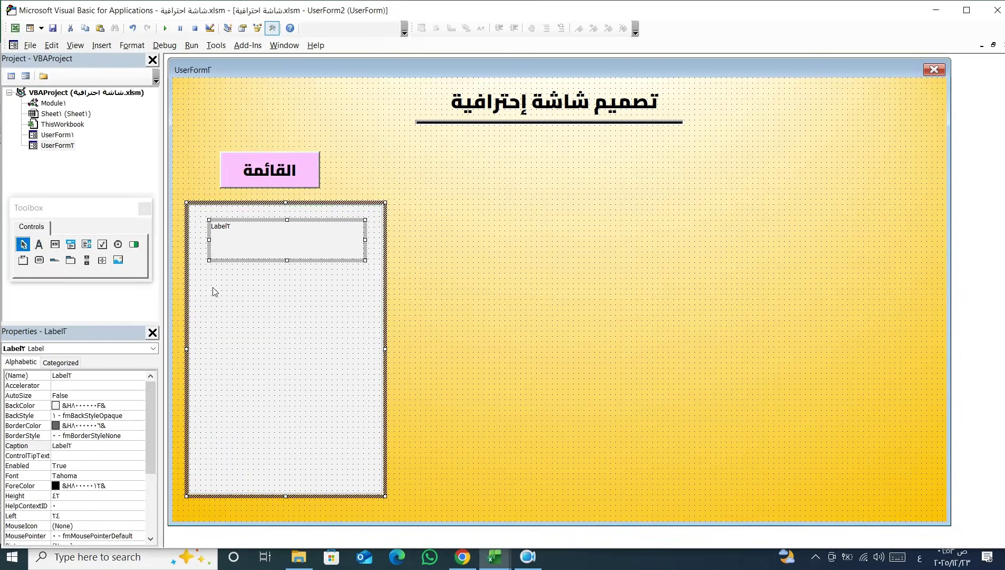
click(80, 449)
double_click(79, 449)
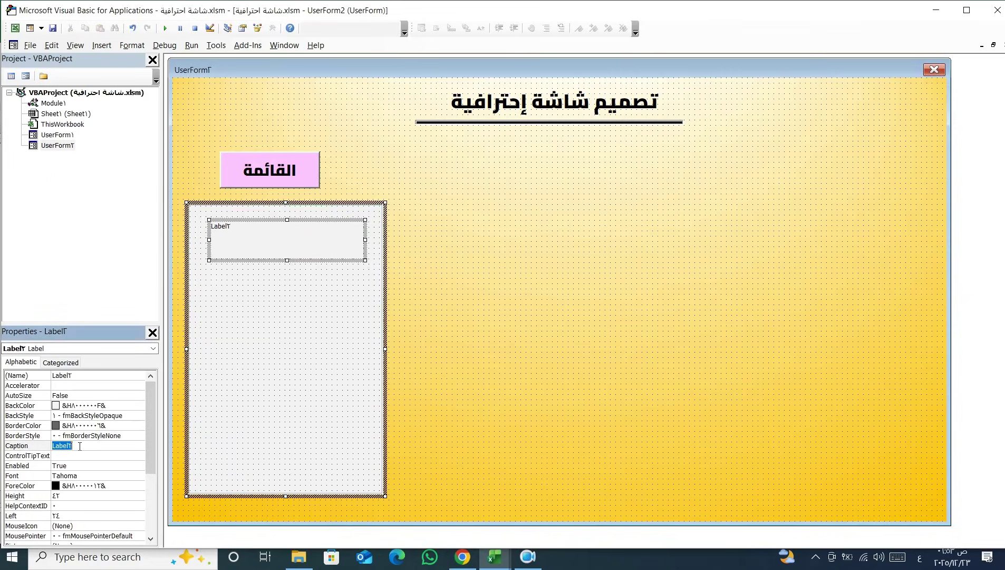
text(العملاء)
key(Return)
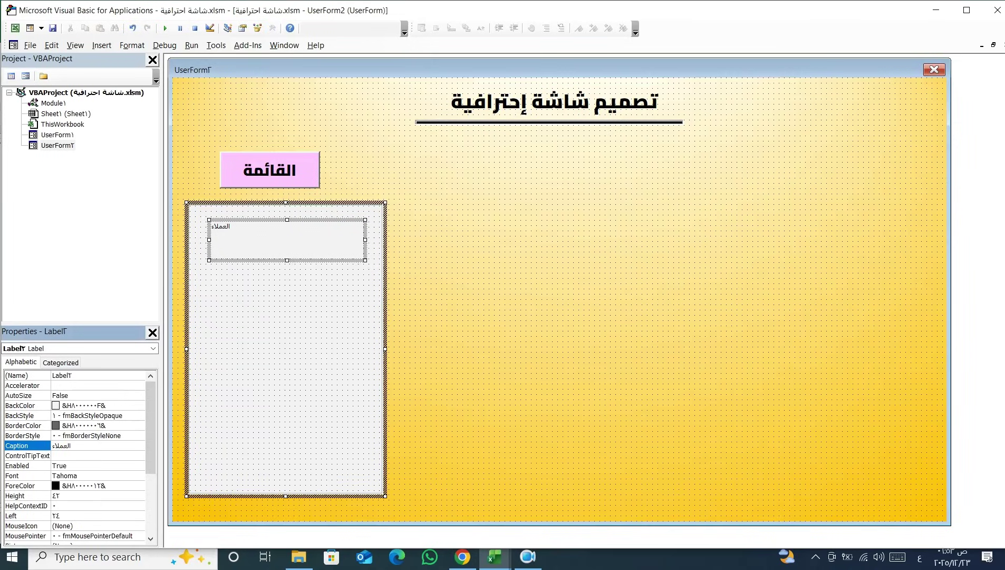
click(298, 255)
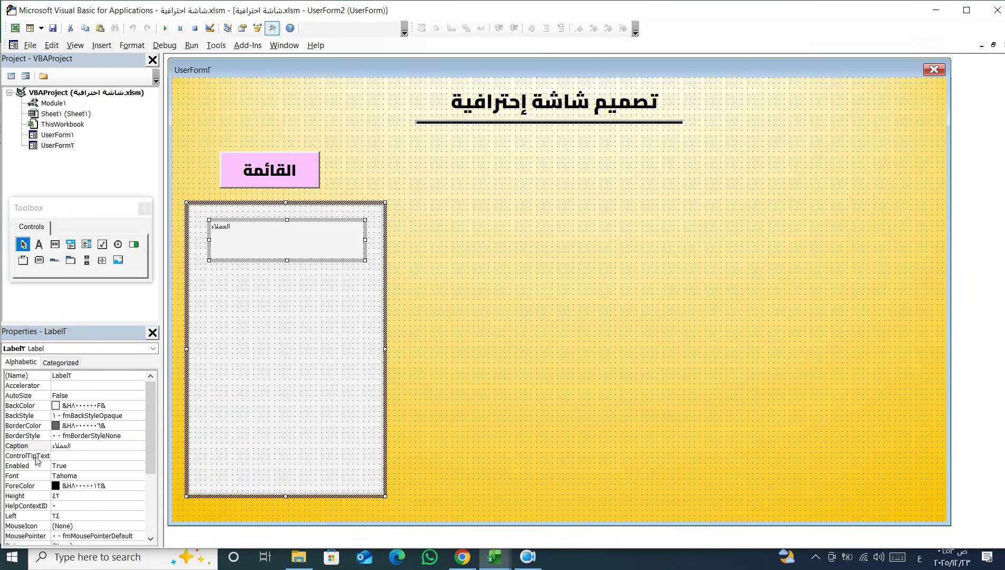
click(118, 476)
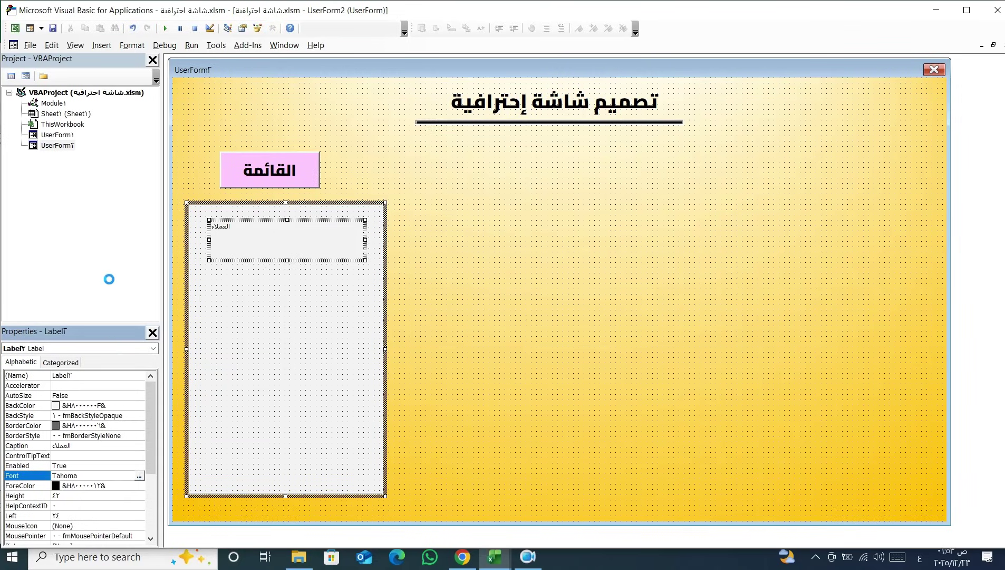
Step: Set the العملاء label's font to Cairo Black, size 14, then a larger size
key(alt+shift)
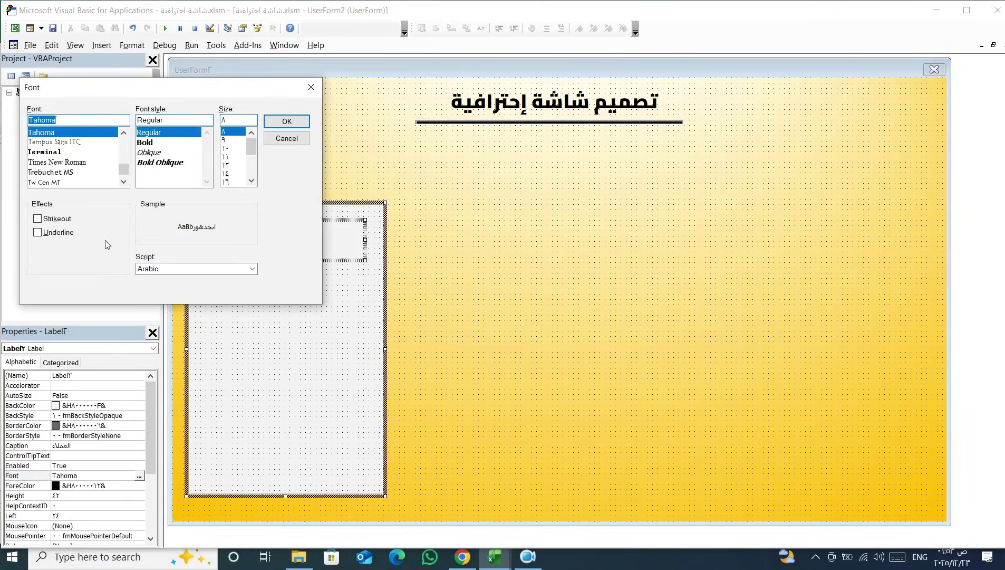
text(c)
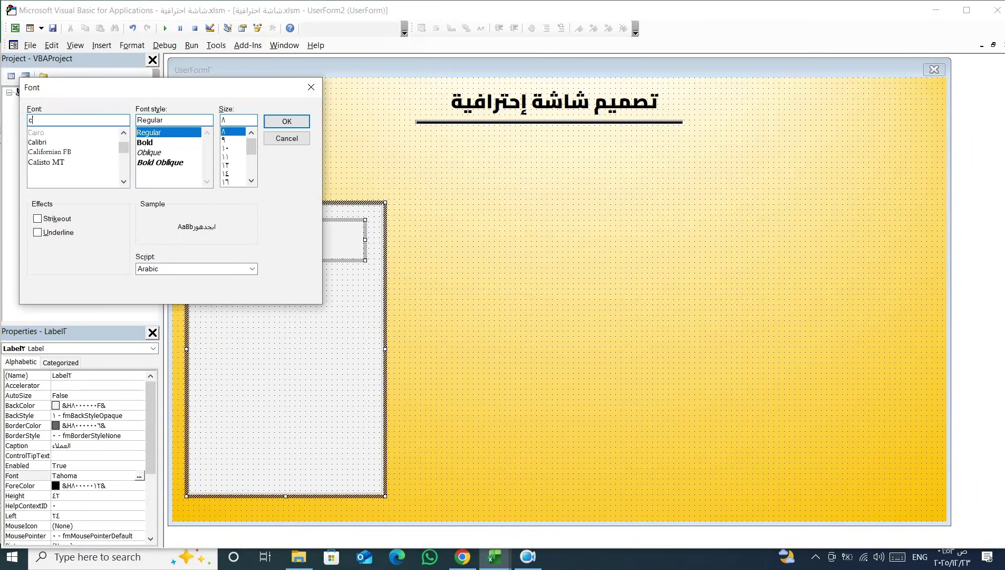
click(37, 132)
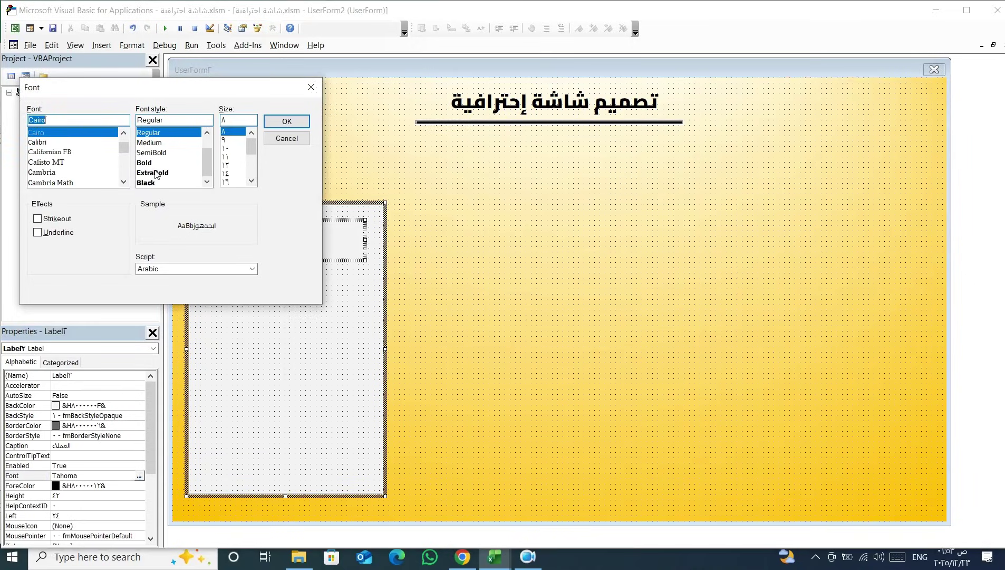
click(150, 183)
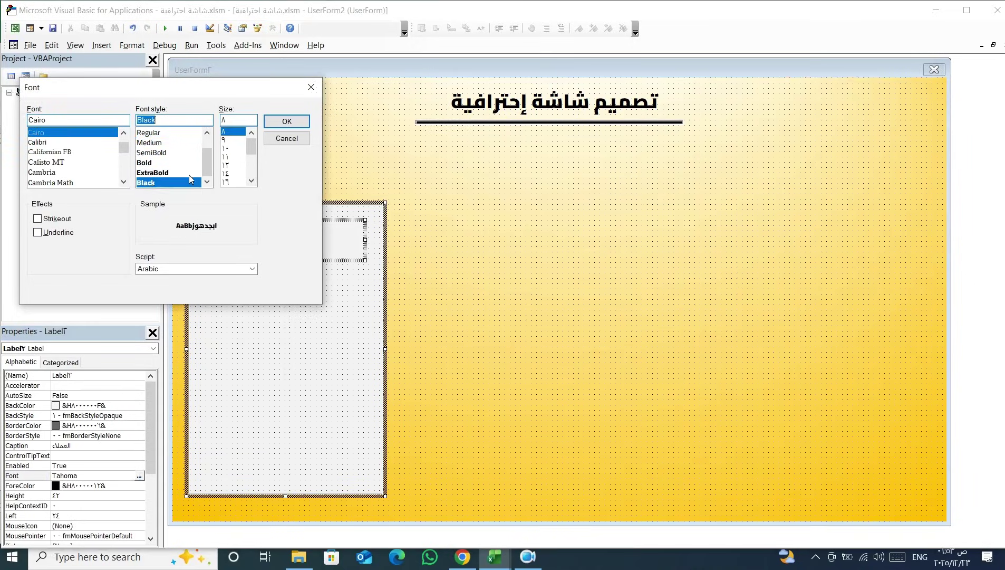
click(238, 164)
click(233, 174)
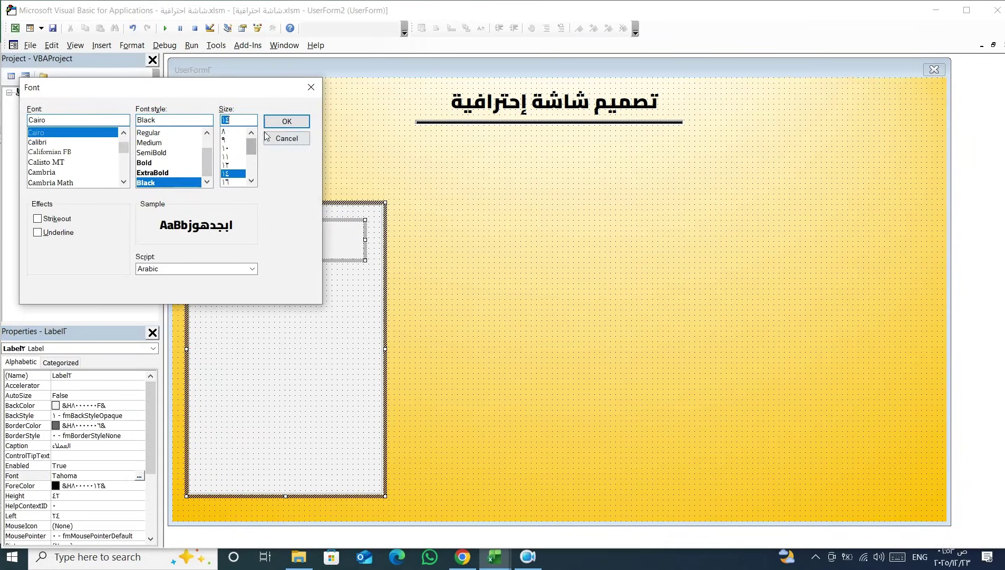
click(277, 126)
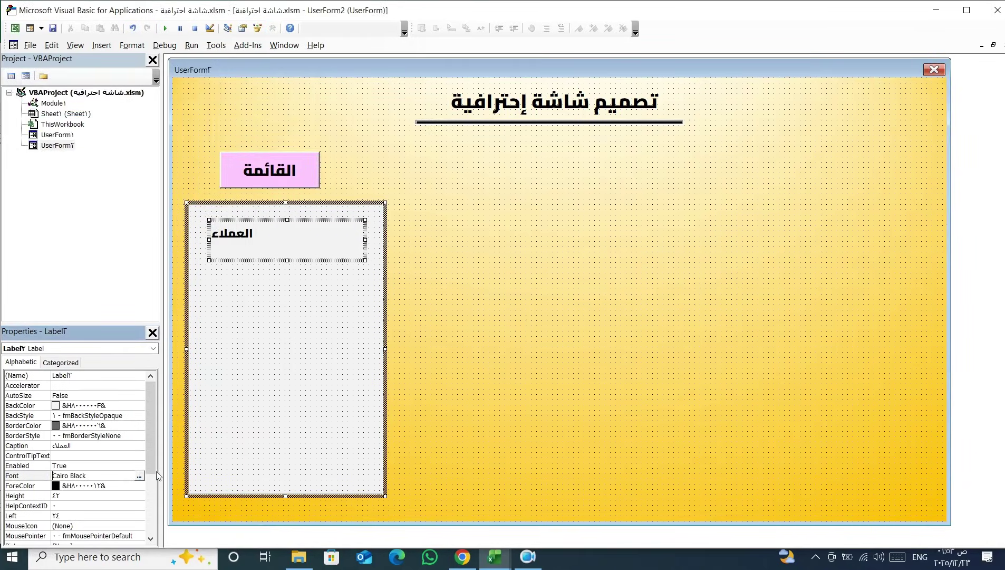
click(139, 475)
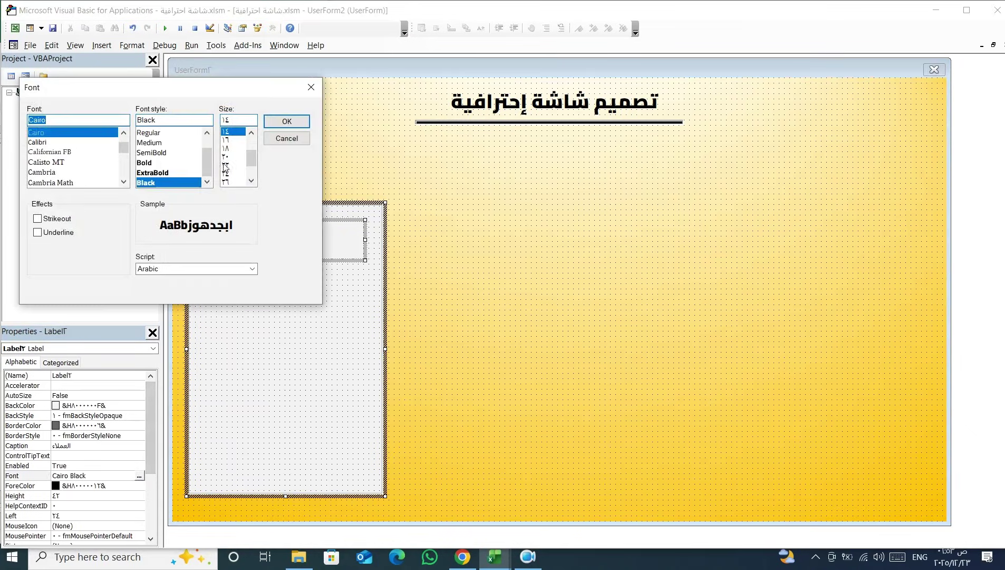
click(226, 148)
click(287, 121)
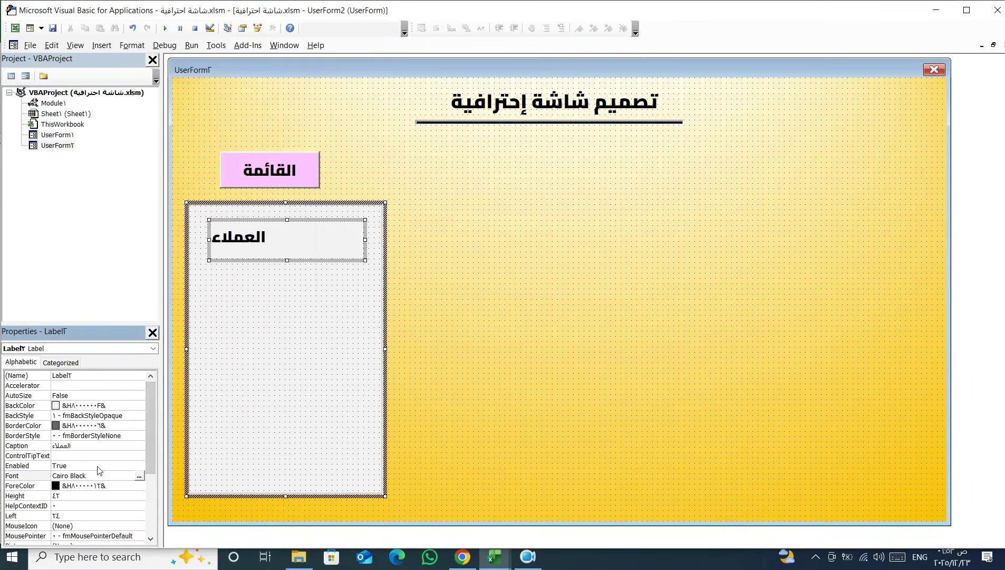
Step: Set the label's TextAlign to Center
scroll(148, 464, down, 4)
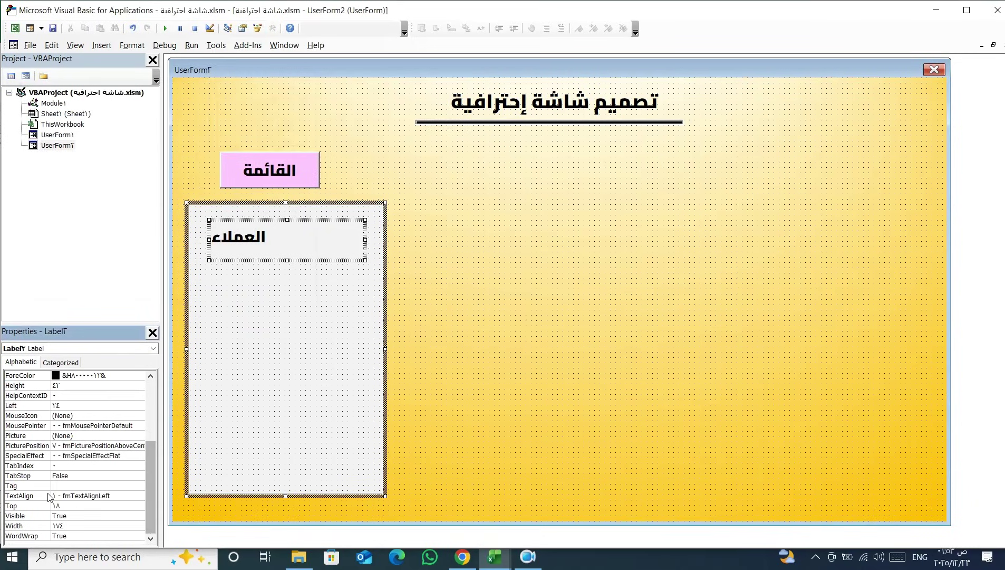
click(16, 496)
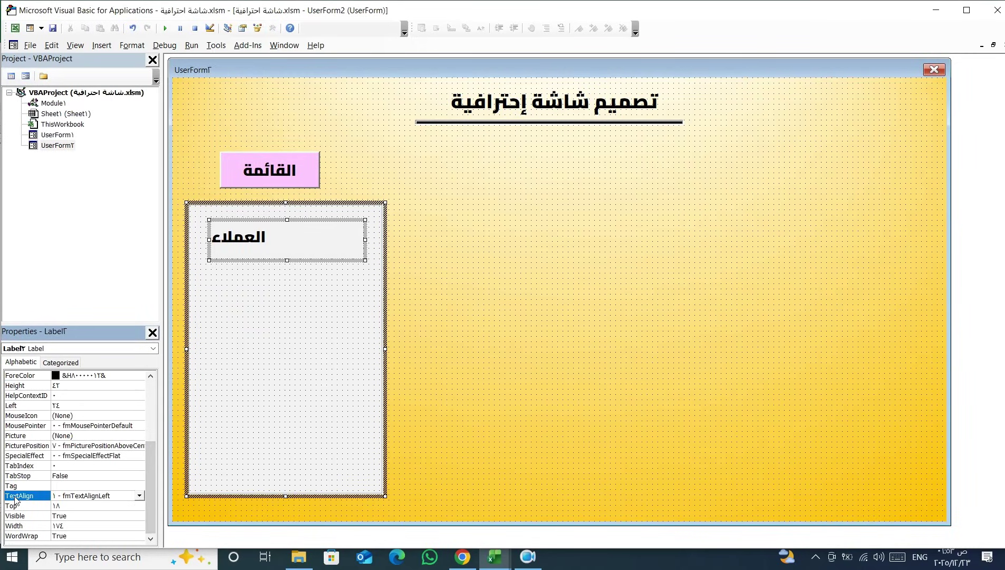
click(139, 495)
click(130, 509)
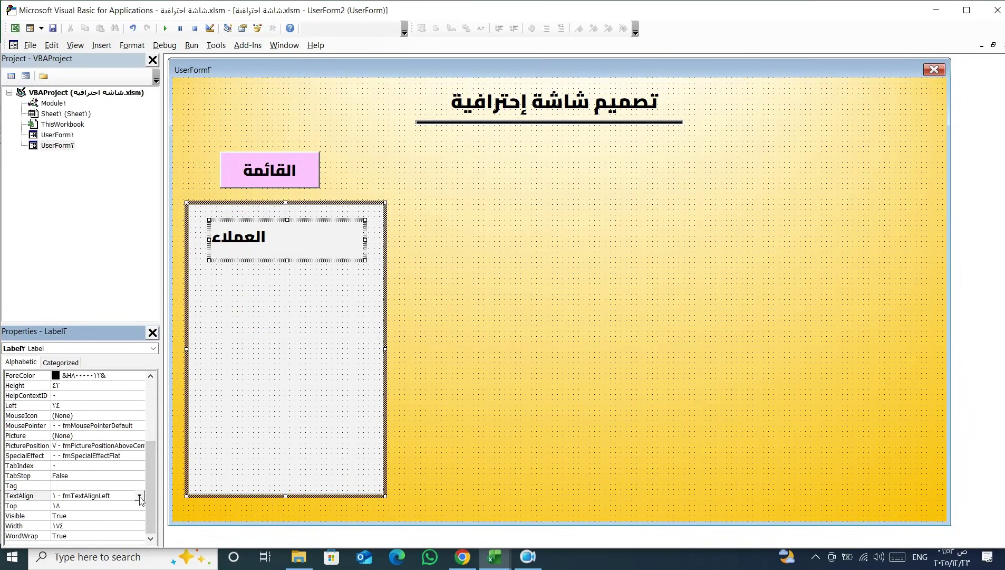
click(139, 496)
click(112, 514)
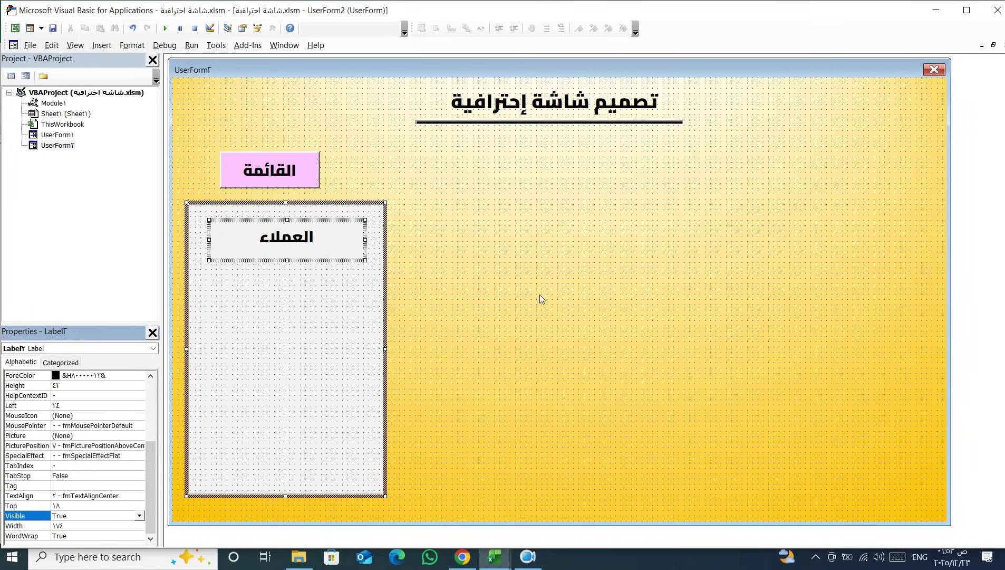
Step: Give the label a white background, black BorderColor and Single BorderStyle
drag(148, 471, 148, 397)
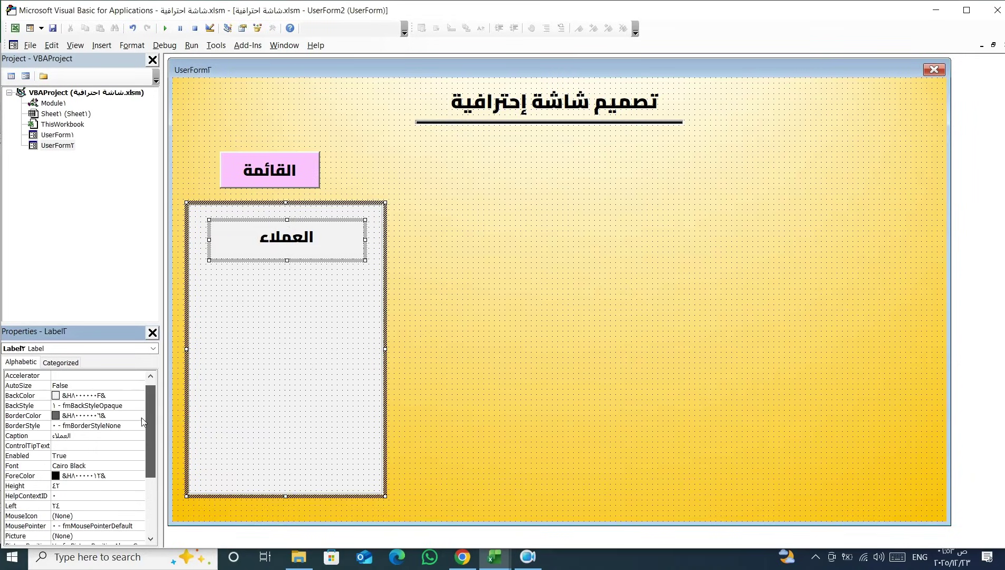
double_click(20, 405)
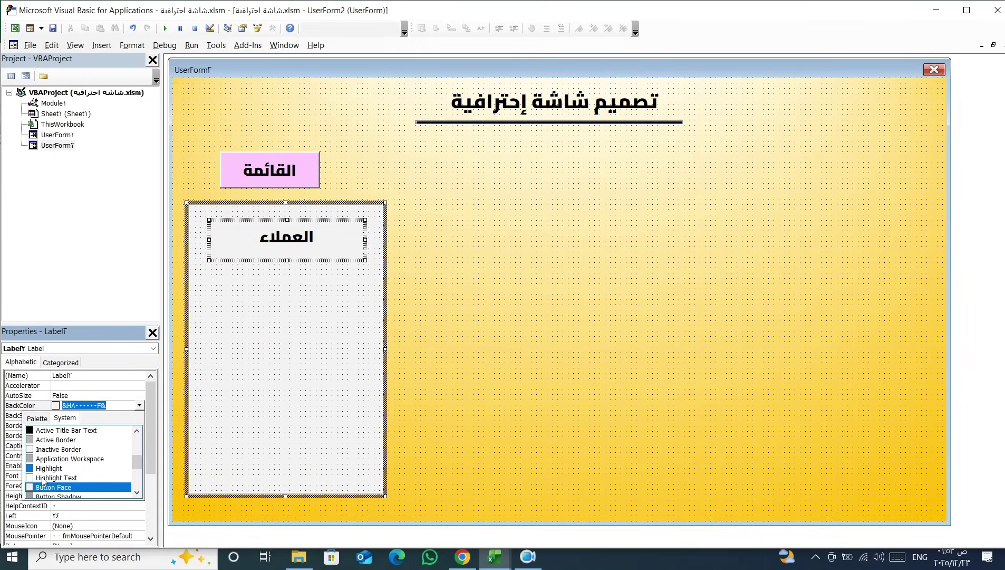
click(43, 478)
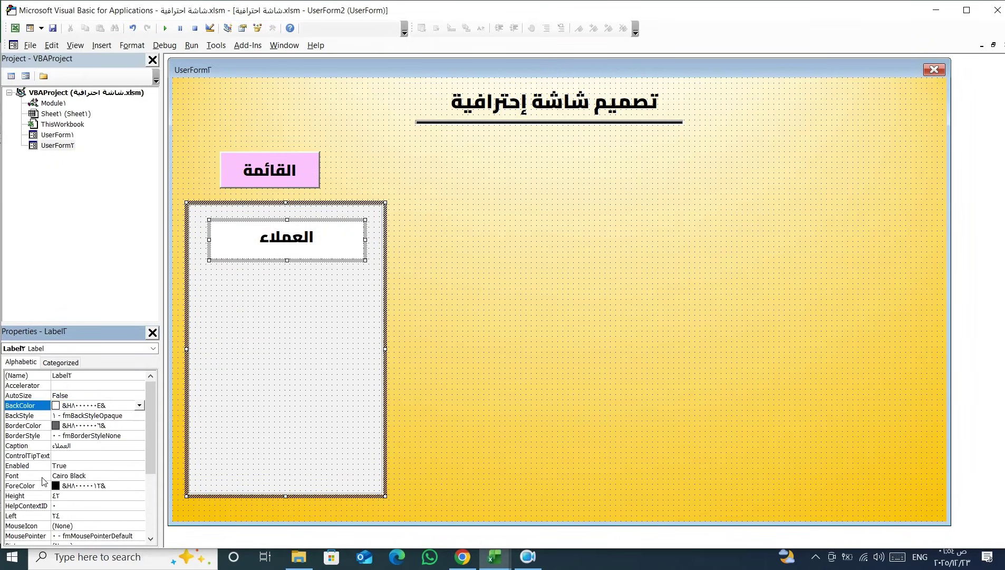
click(142, 427)
click(140, 425)
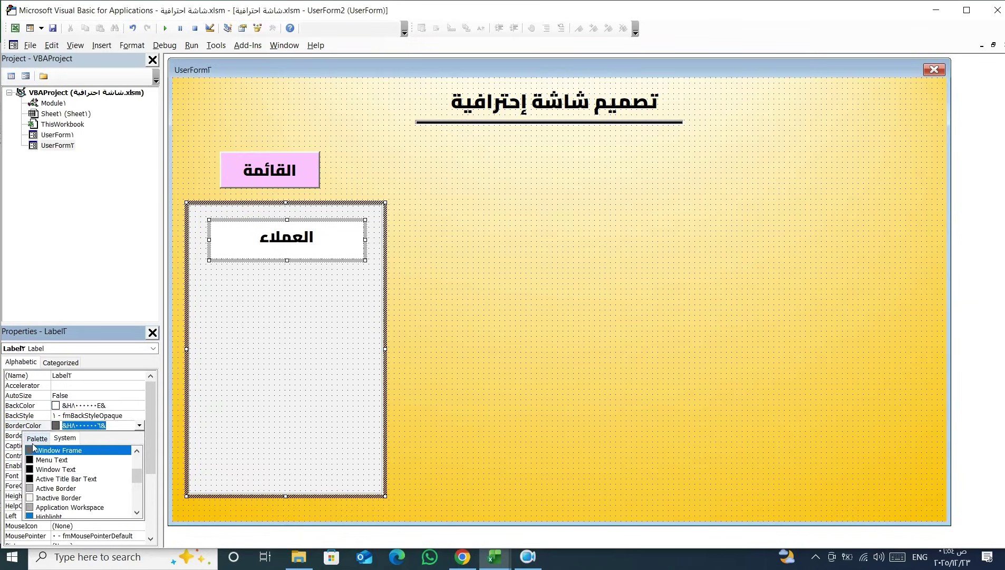
click(37, 438)
click(30, 495)
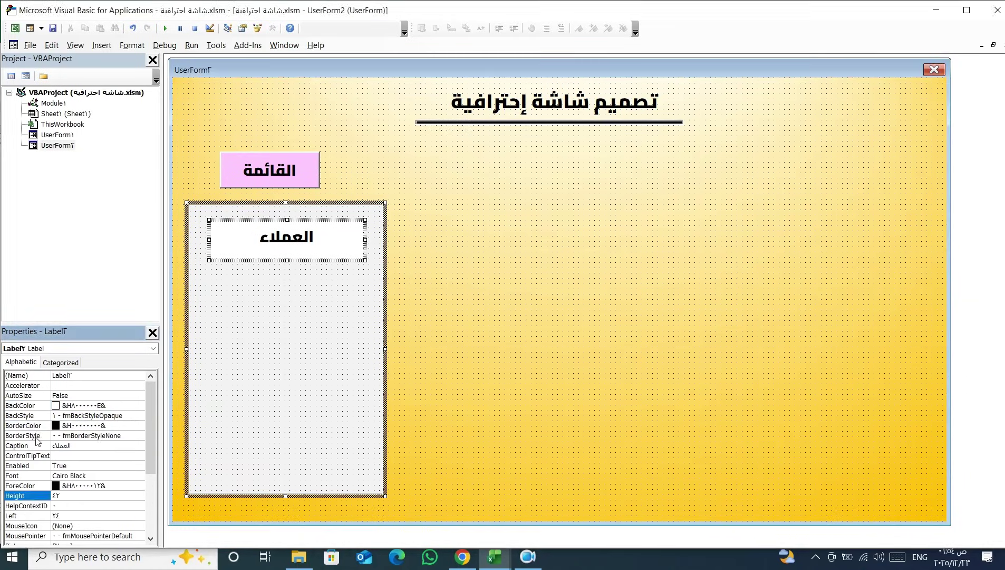
double_click(24, 436)
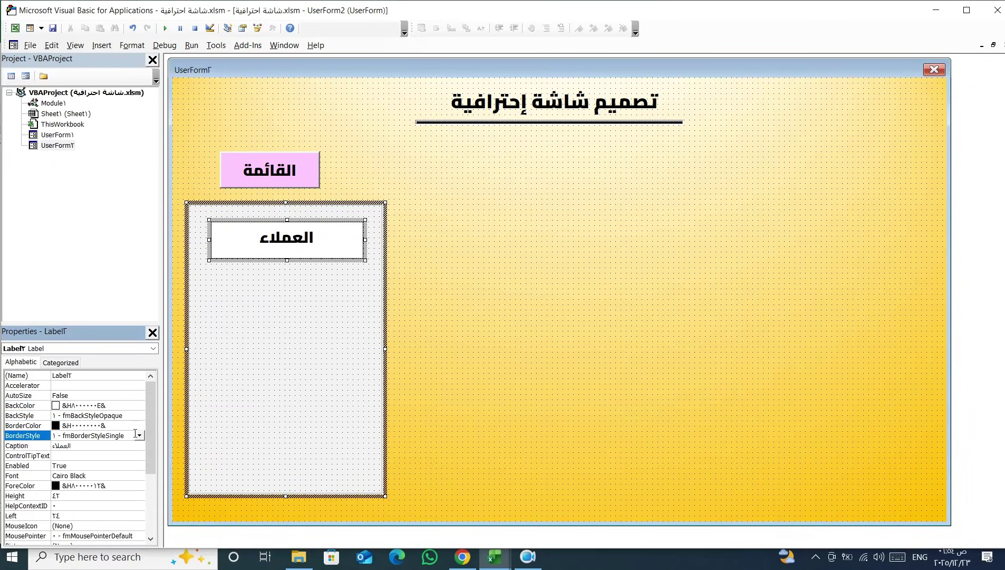
click(544, 345)
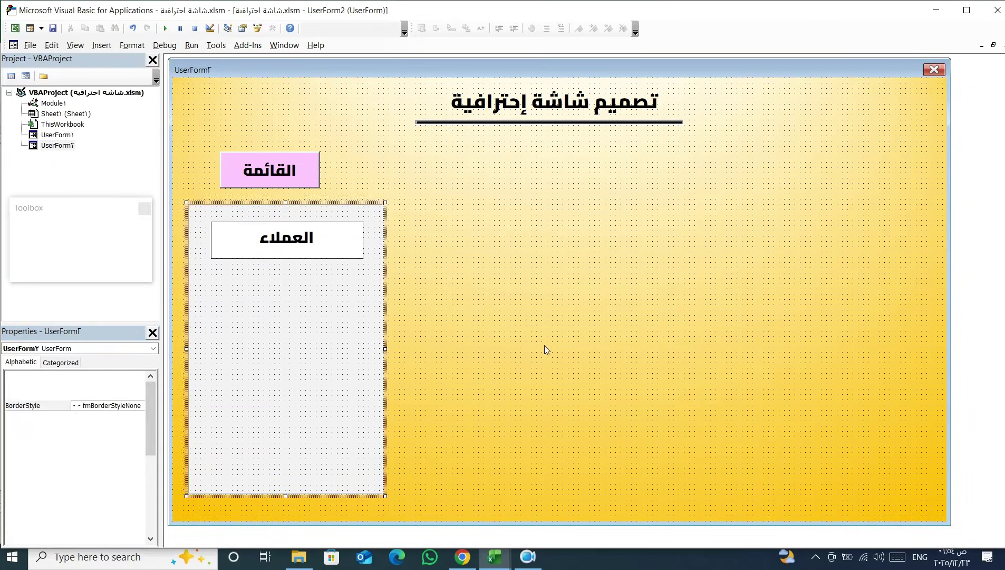
Step: Duplicate the styled العملاء label and place the copy just below it in the frame
right_click(305, 253)
click(332, 274)
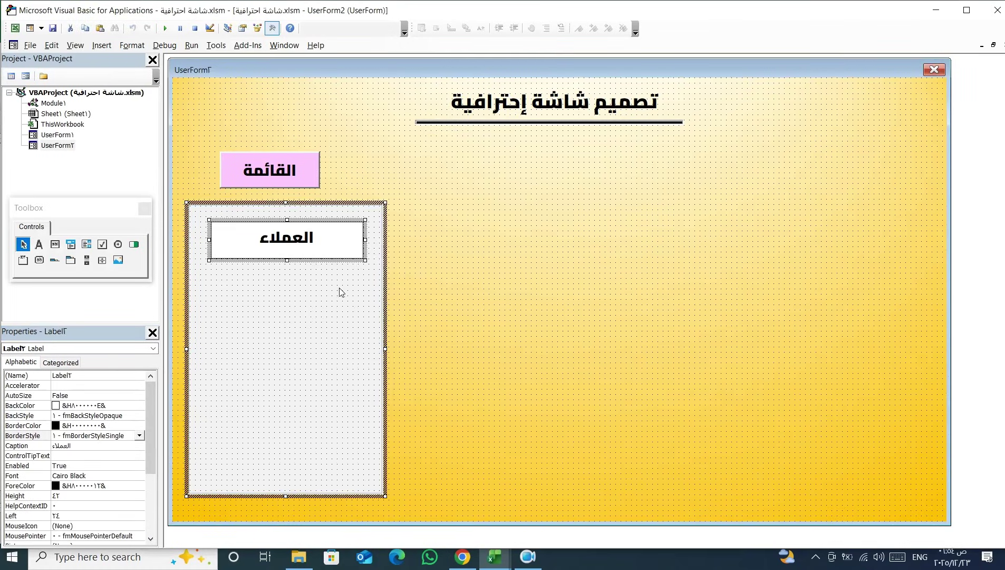
right_click(305, 318)
click(332, 337)
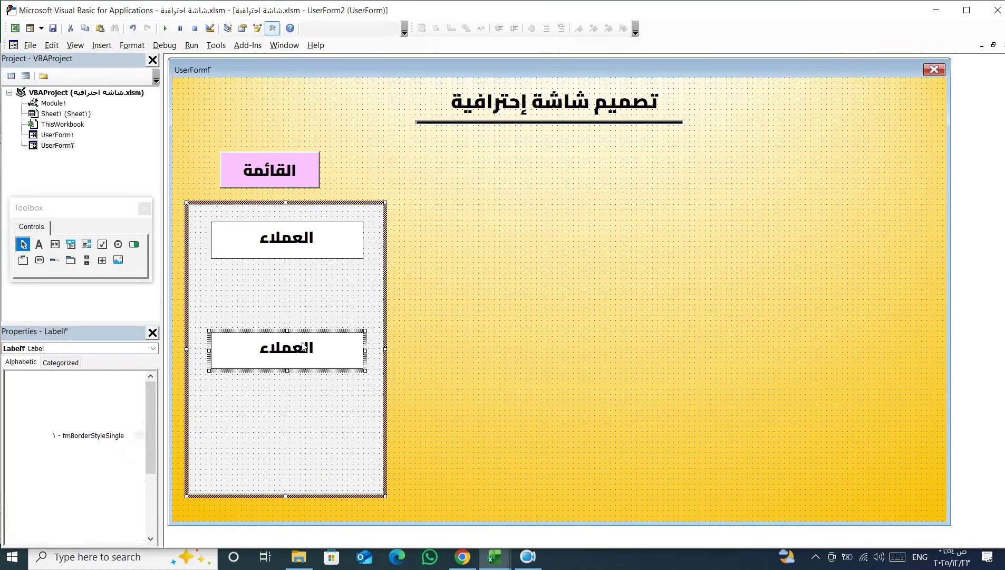
drag(303, 348, 305, 290)
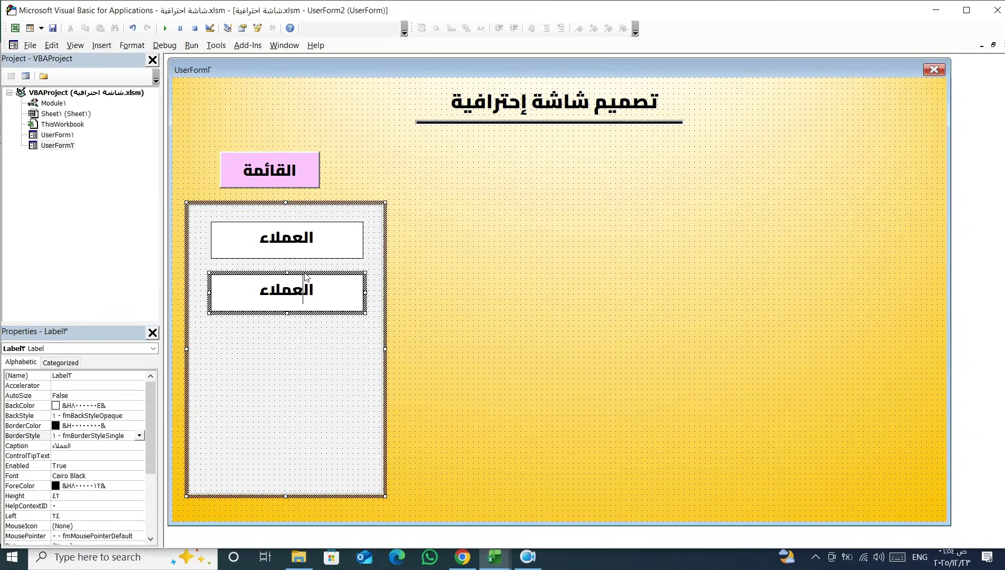
Step: Change the copied label's caption to المشتريات
click(290, 292)
double_click(290, 291)
text(hg)
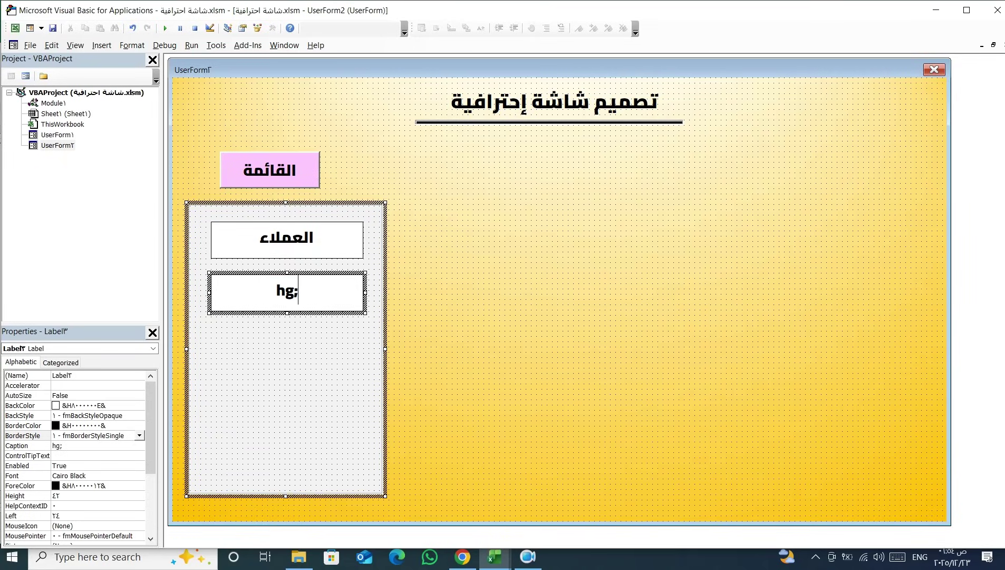
text(;sjvdhj)
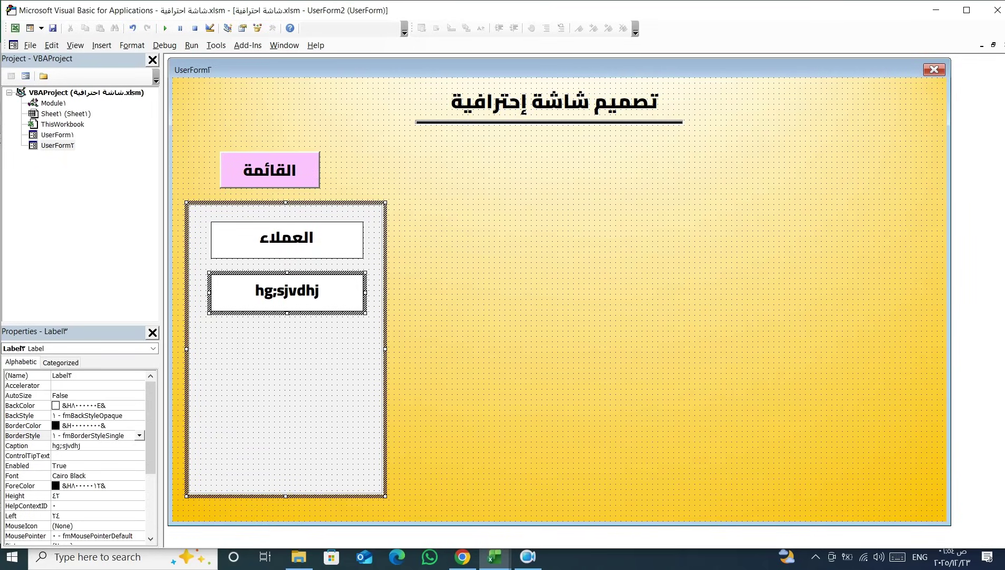
key(BackSpace)
key(BackSpace)
key(BackSpace)
key(BackSpace)
key(BackSpace)
key(BackSpace)
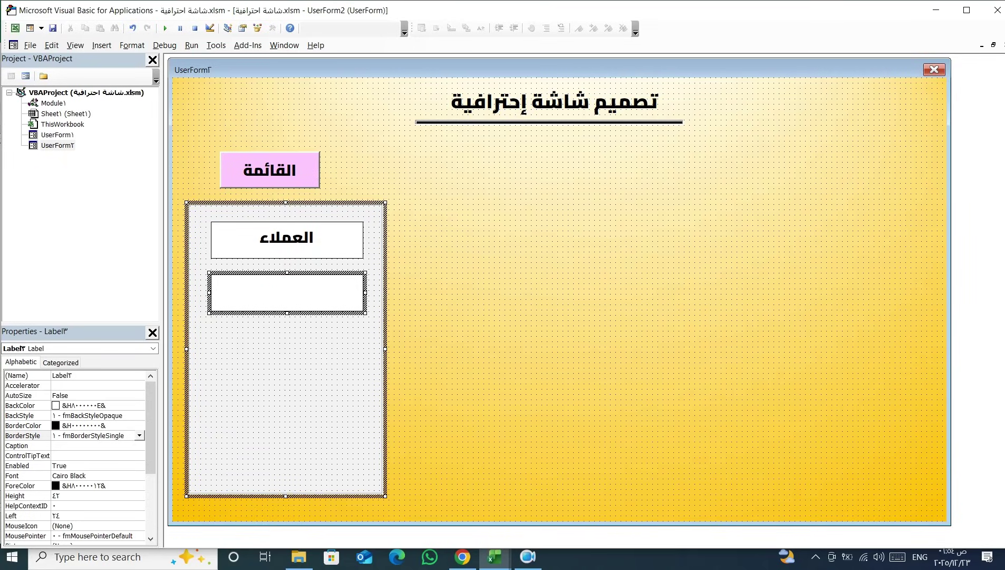
key(alt+shift)
text(المستريا)
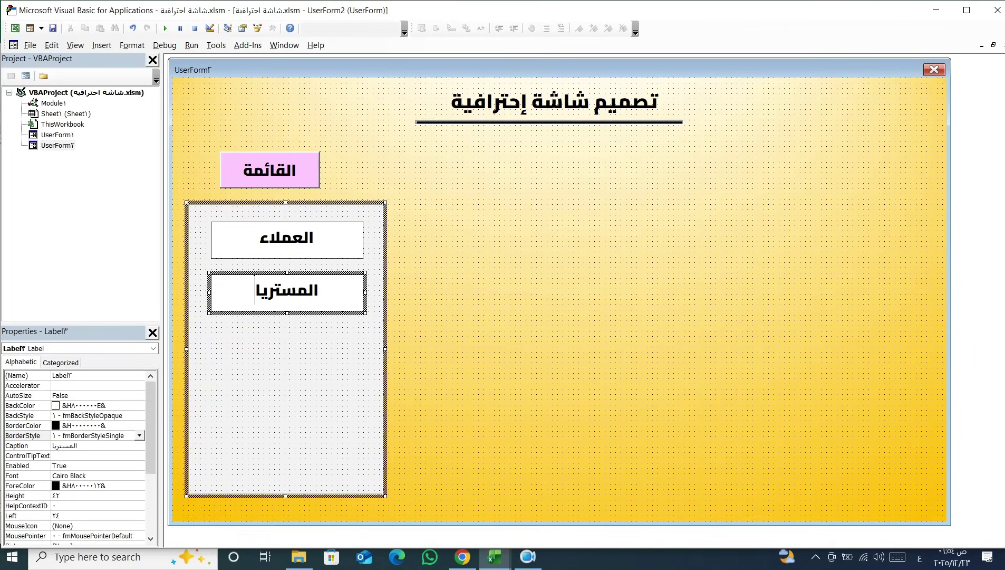
text(ت)
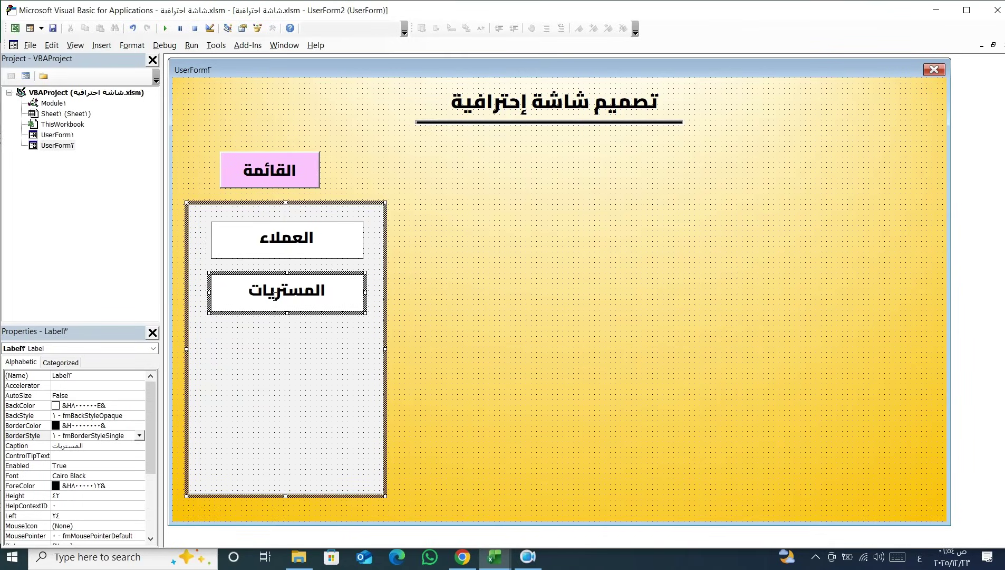
double_click(283, 293)
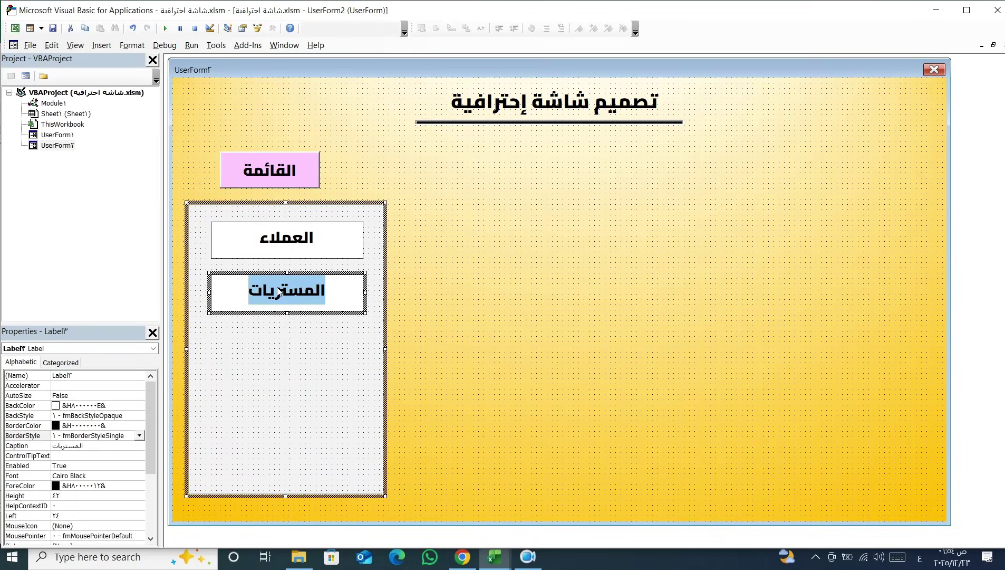
text(المش)
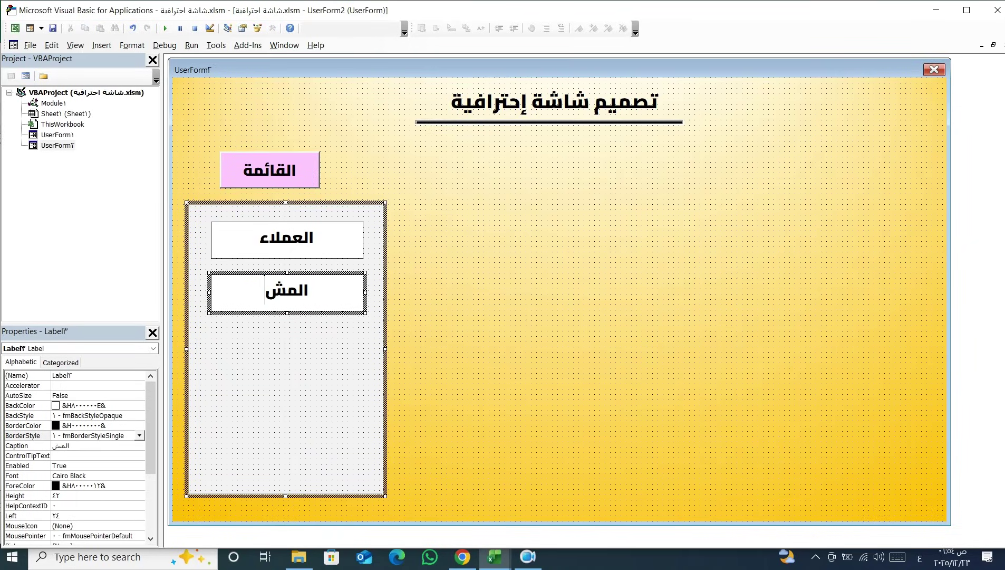
text(تريات)
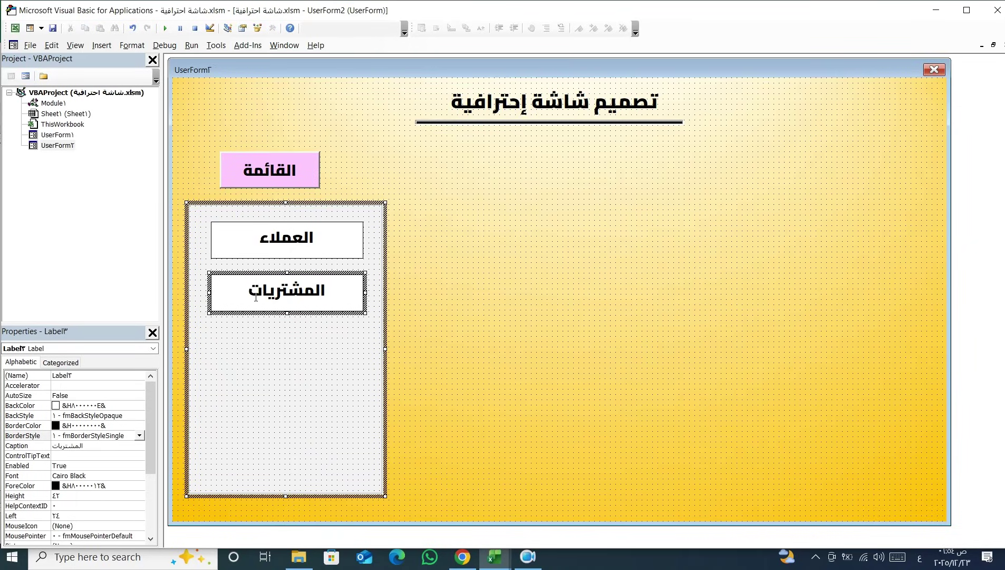
right_click(277, 338)
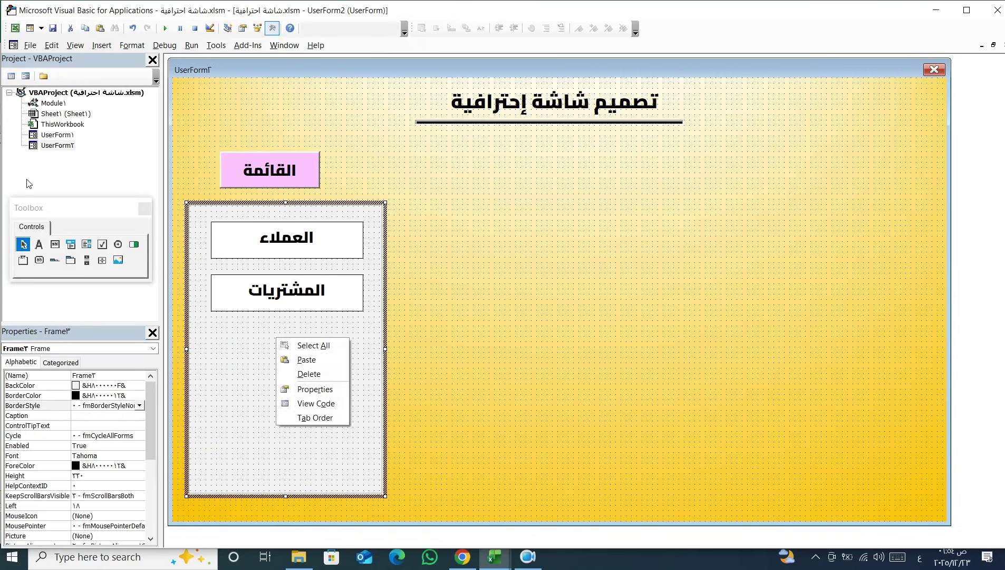
Step: Copy the six menu buttons from UserForm1's side frame
double_click(60, 135)
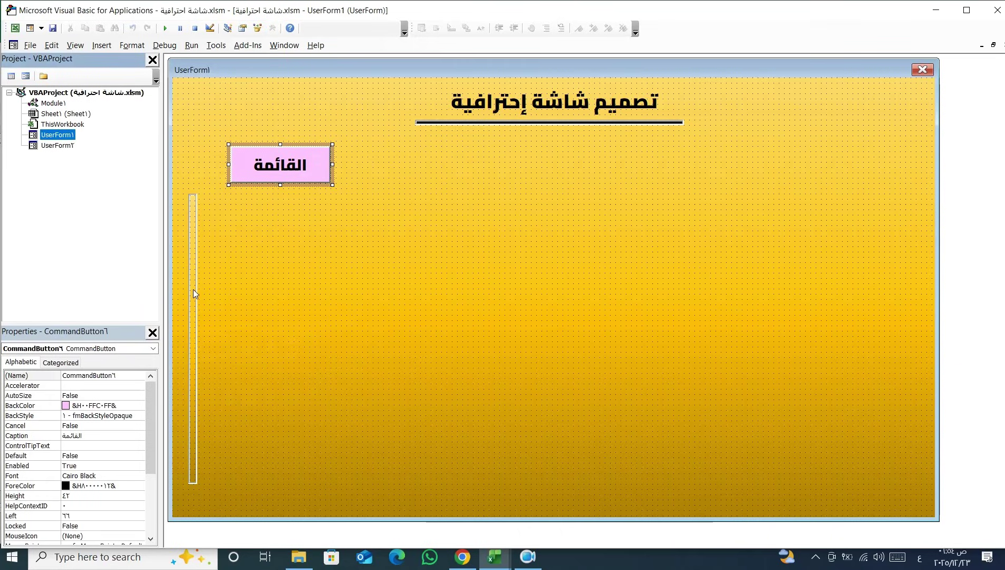
click(194, 290)
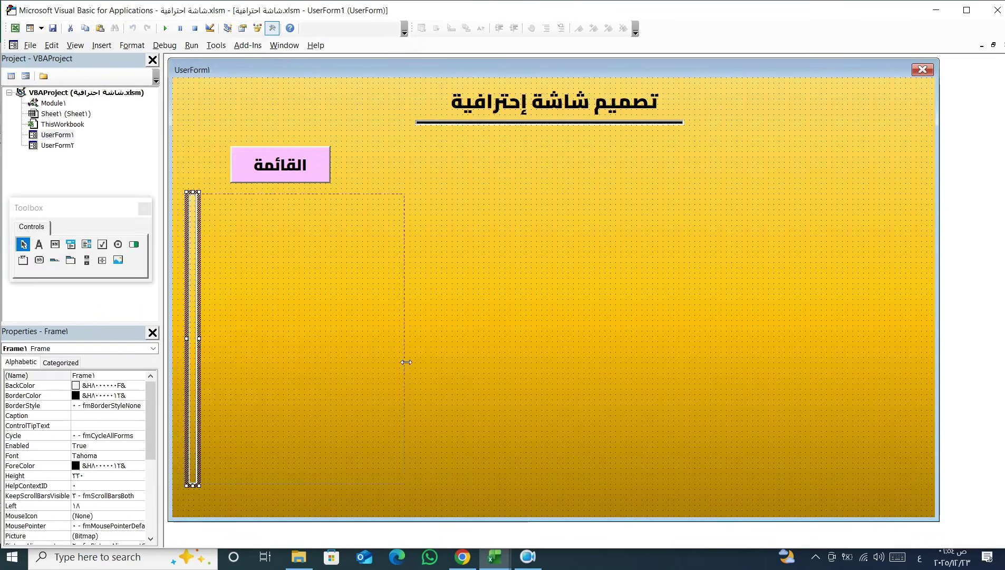
drag(406, 362, 406, 361)
drag(326, 206, 321, 441)
right_click(321, 442)
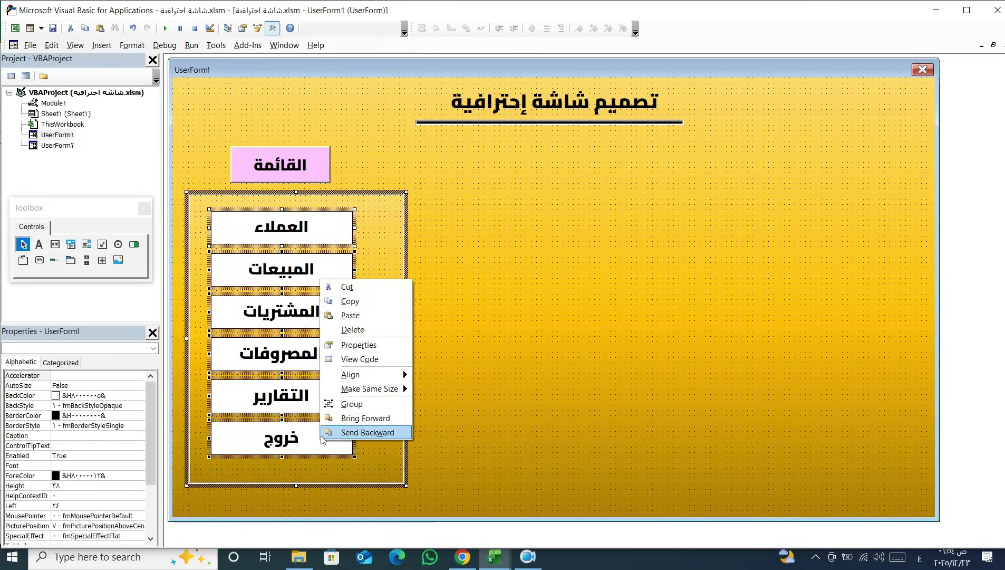
click(350, 301)
Step: In UserForm2, remove the frame's two buttons and paste in the six copied ones
double_click(57, 145)
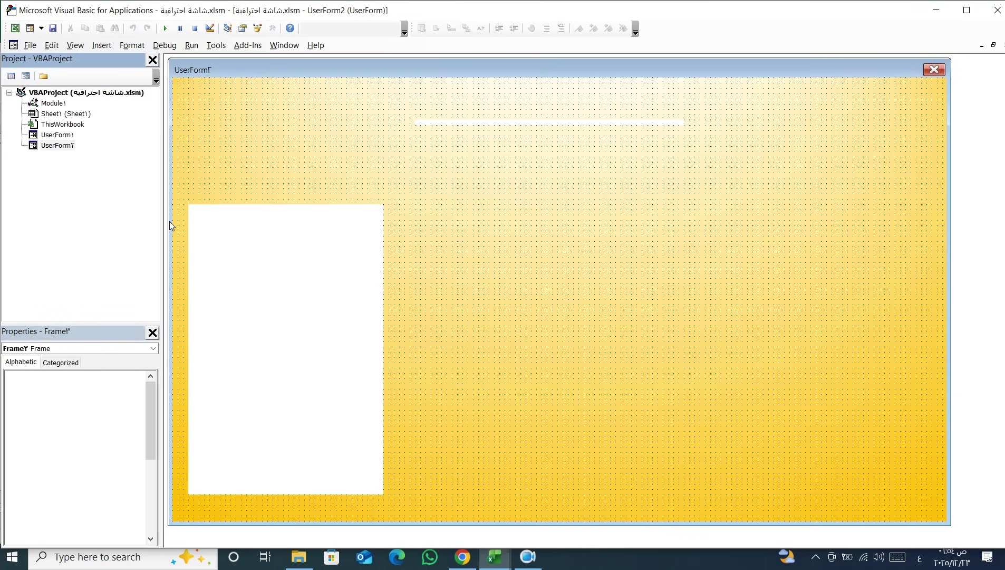
drag(294, 318, 295, 242)
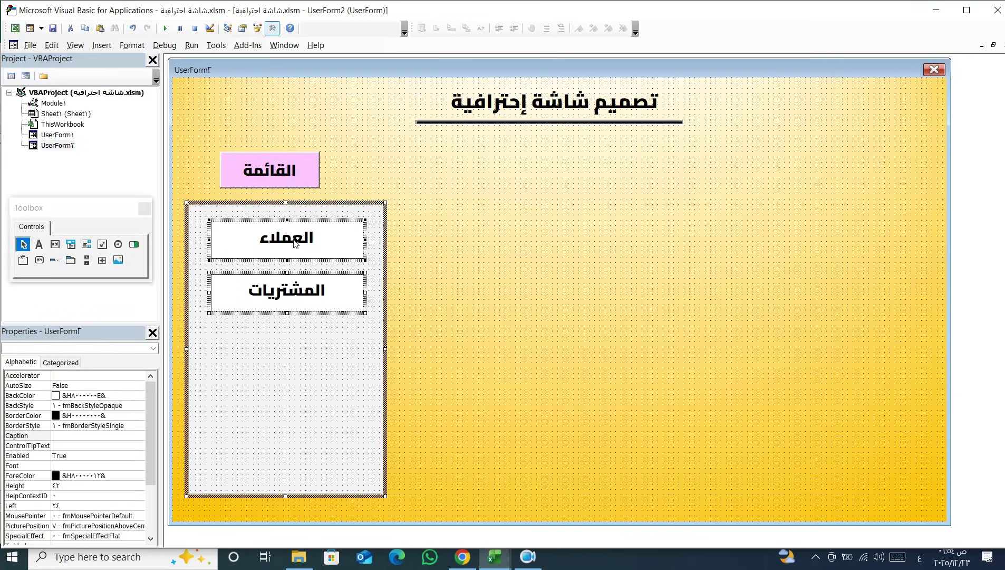
key(ctrl+x)
right_click(287, 247)
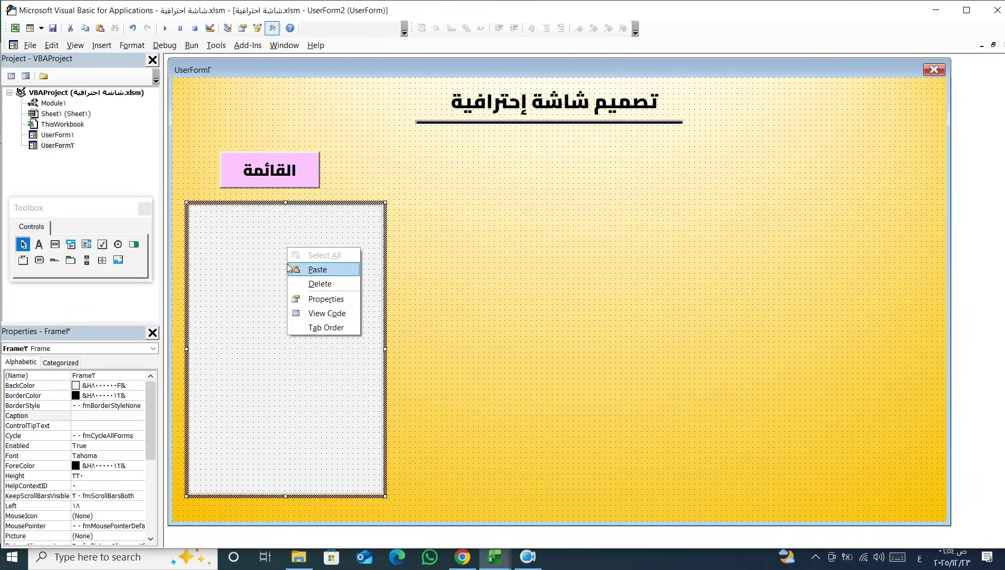
click(312, 271)
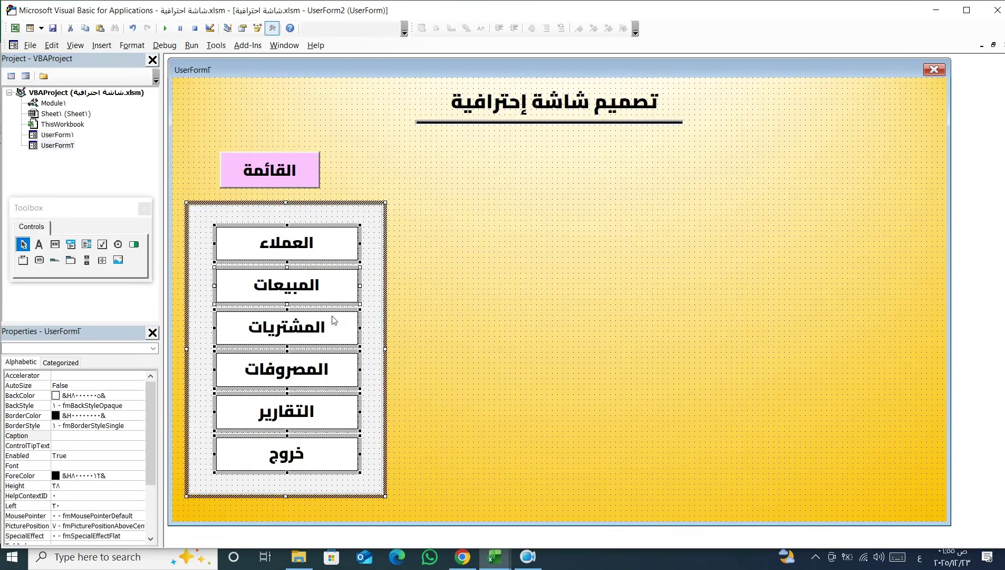
Step: Move all six menu buttons out of the frame onto UserForm2's right side
click(516, 336)
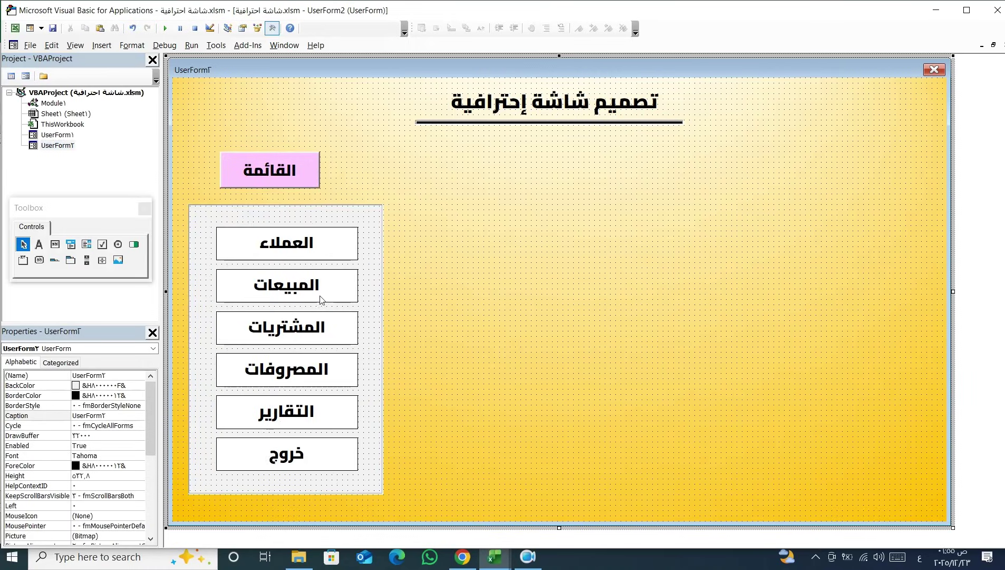
click(294, 226)
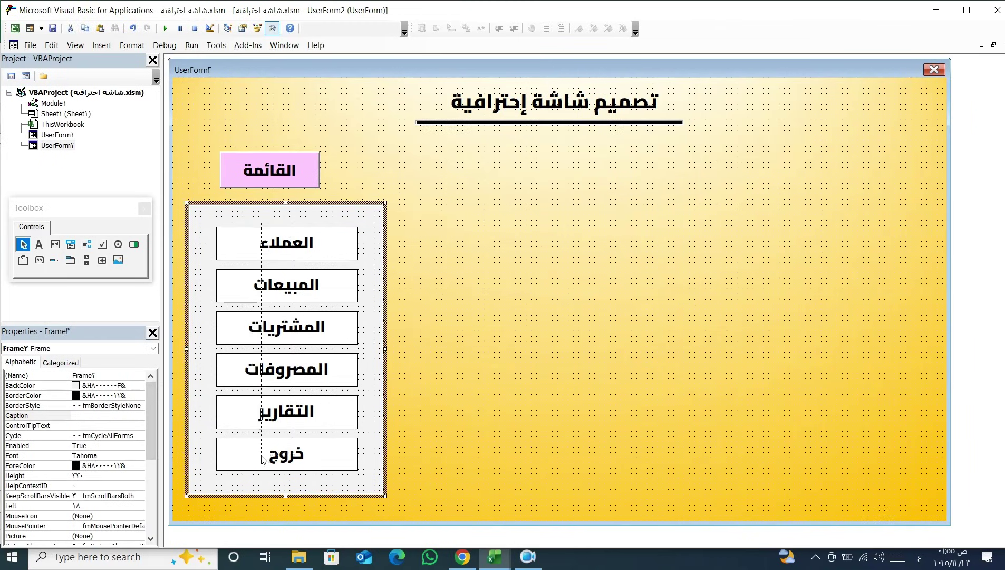
key(ctrl+a)
mouse_move(263, 457)
mouse_down()
mouse_move(462, 435)
mouse_move(515, 456)
mouse_up()
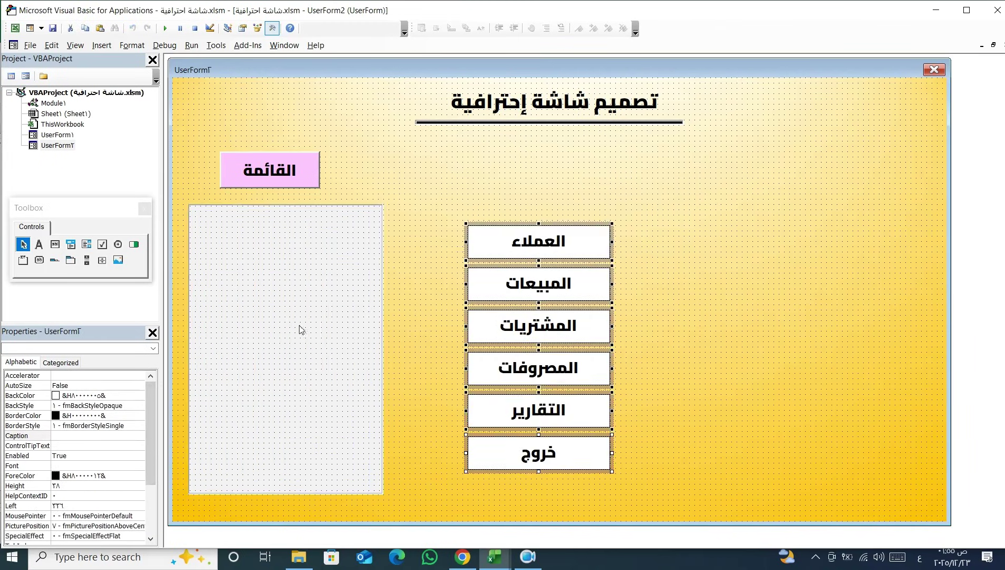
click(281, 310)
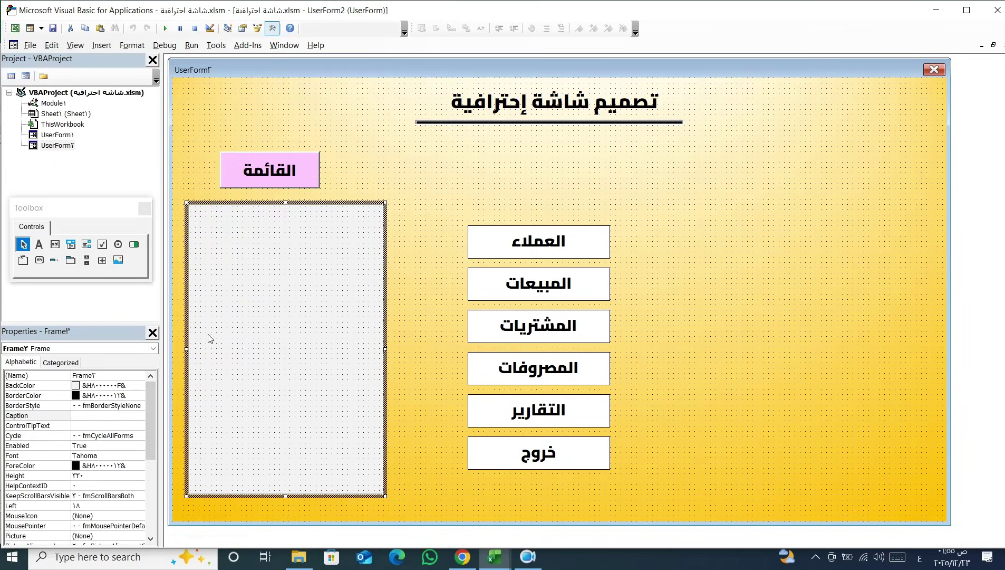
Step: Copy the yellow gradient rectangle on the worksheet, then switch back to the VBA editor
double_click(386, 313)
key(shift+F7)
click(16, 28)
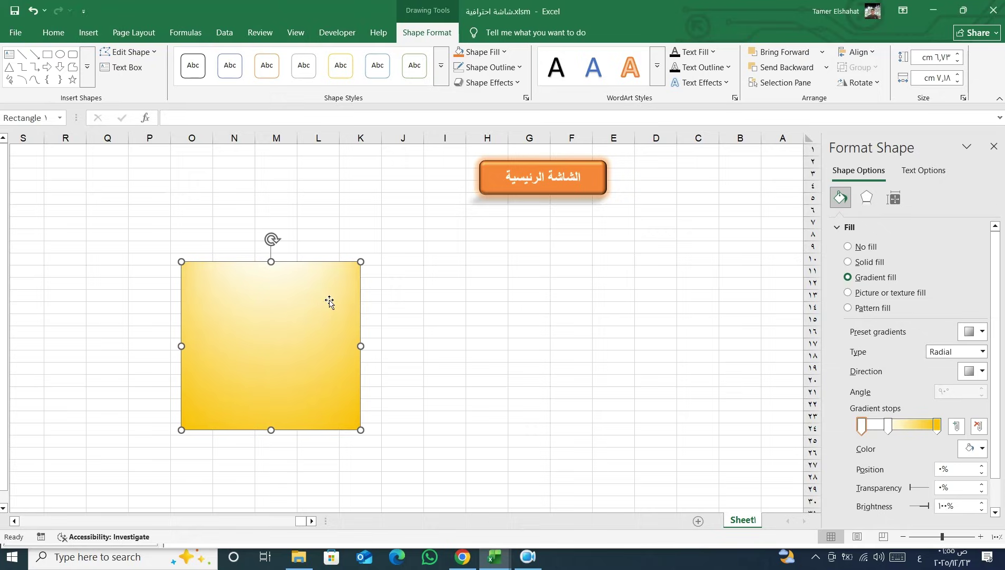
right_click(328, 345)
click(373, 104)
mouse_move(494, 556)
click(500, 554)
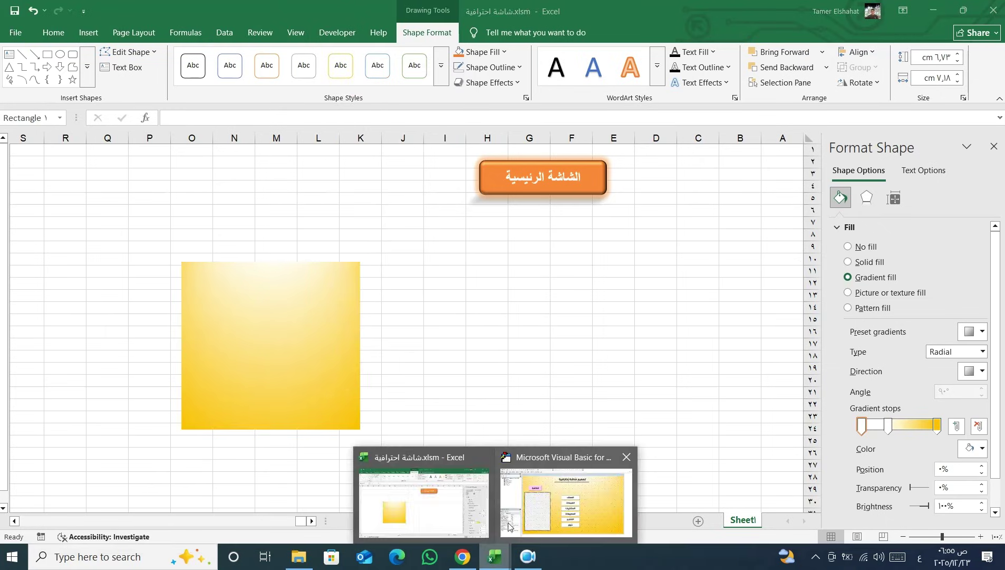
click(527, 509)
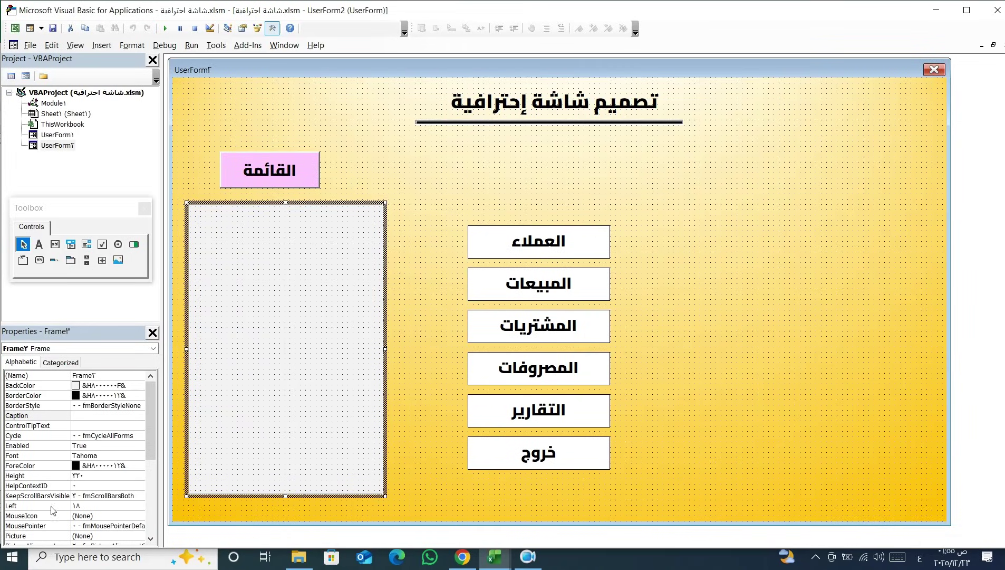
Step: Paste the gradient into the frame's Picture property and set PictureSizeMode to 1 - fmPictureSizeModeStretch
drag(150, 416, 150, 438)
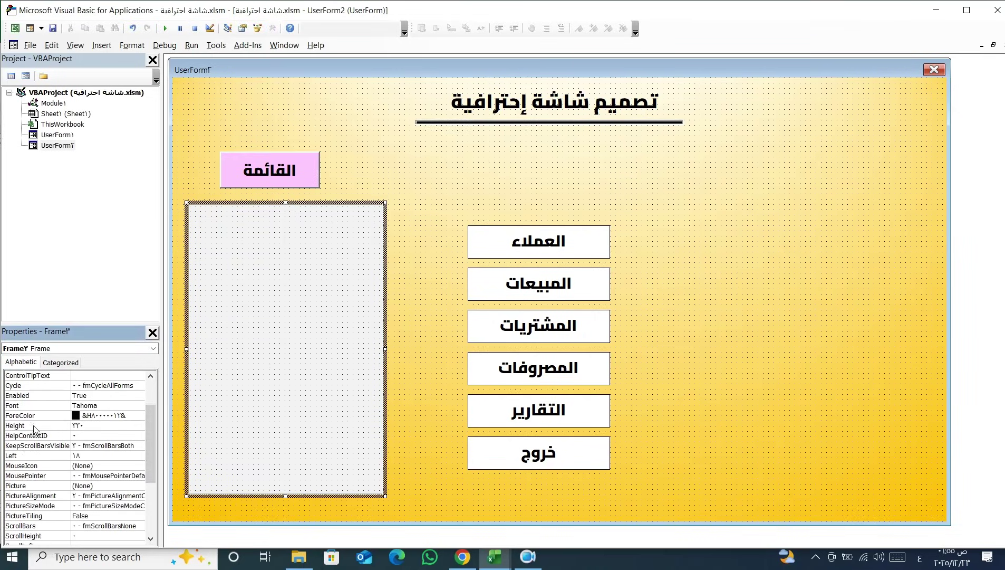
click(107, 485)
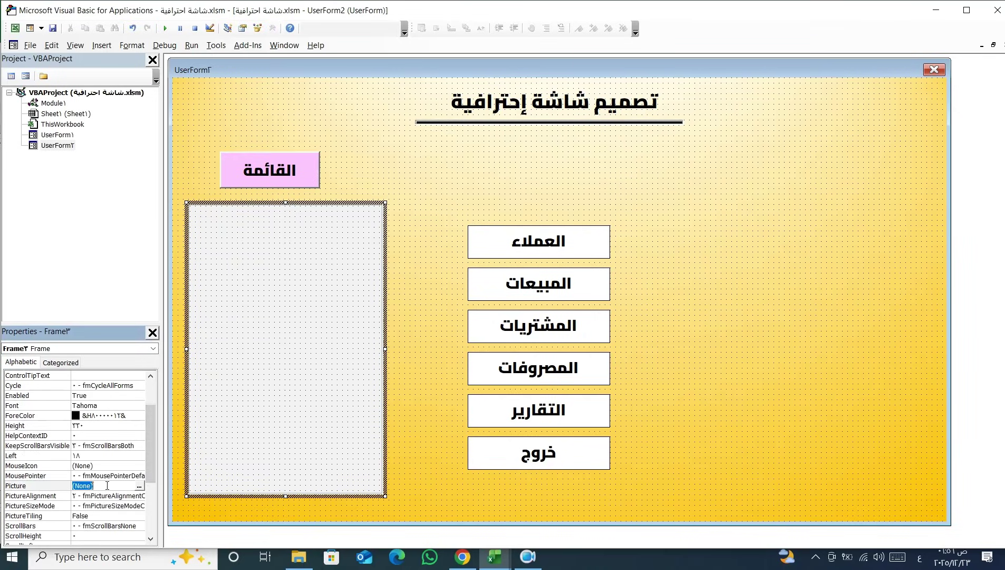
key(ctrl+v)
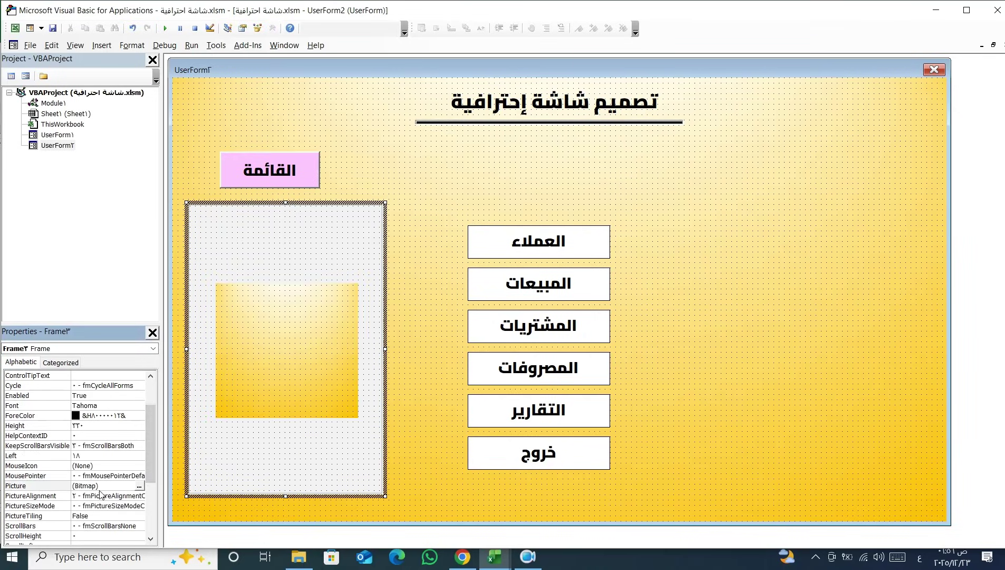
click(140, 506)
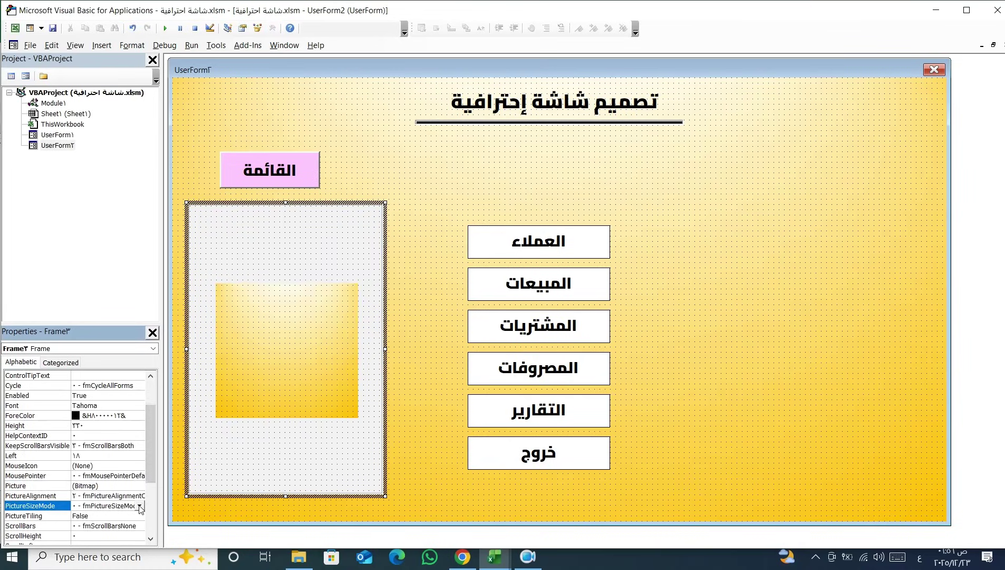
click(140, 506)
click(139, 506)
click(140, 507)
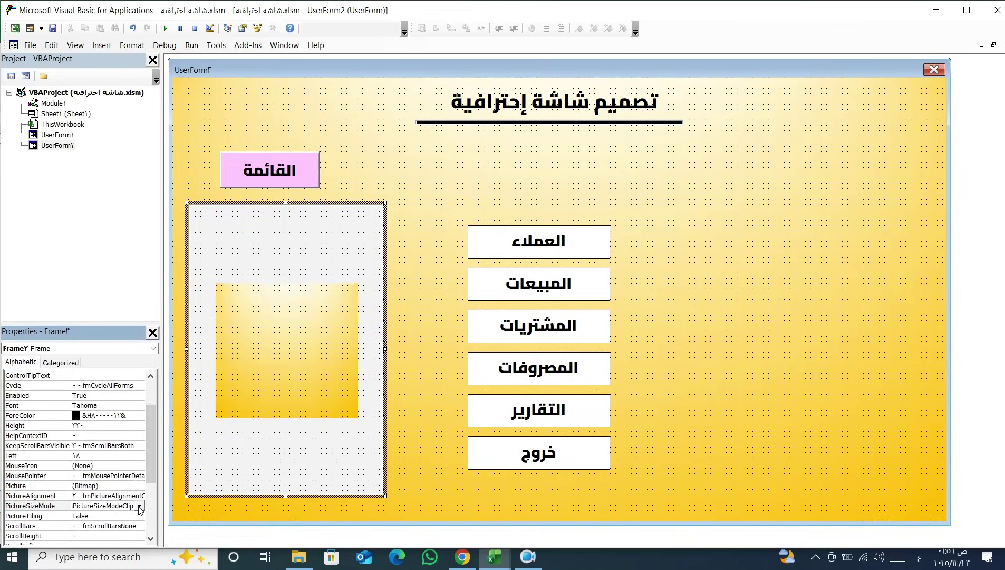
click(139, 505)
click(122, 523)
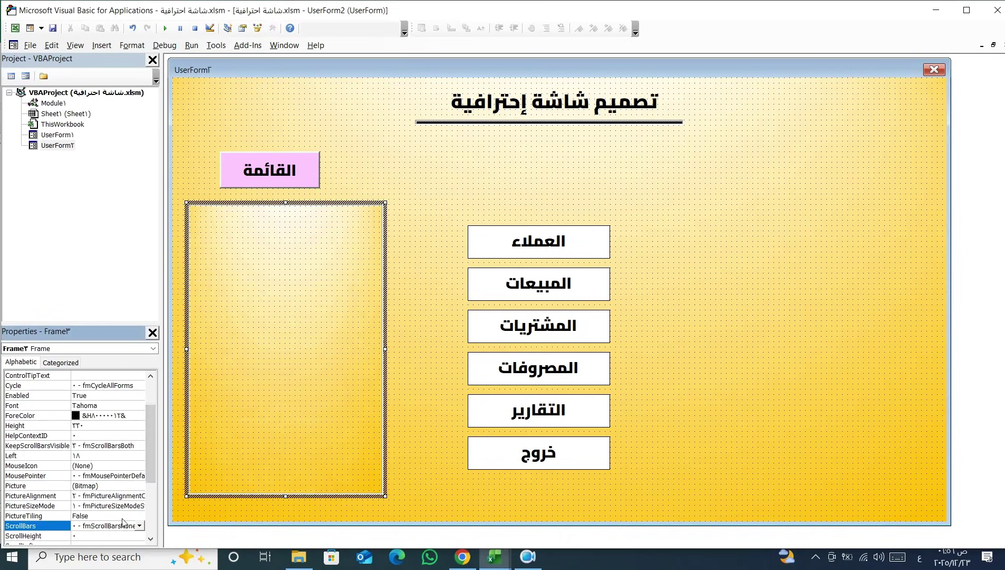
click(269, 330)
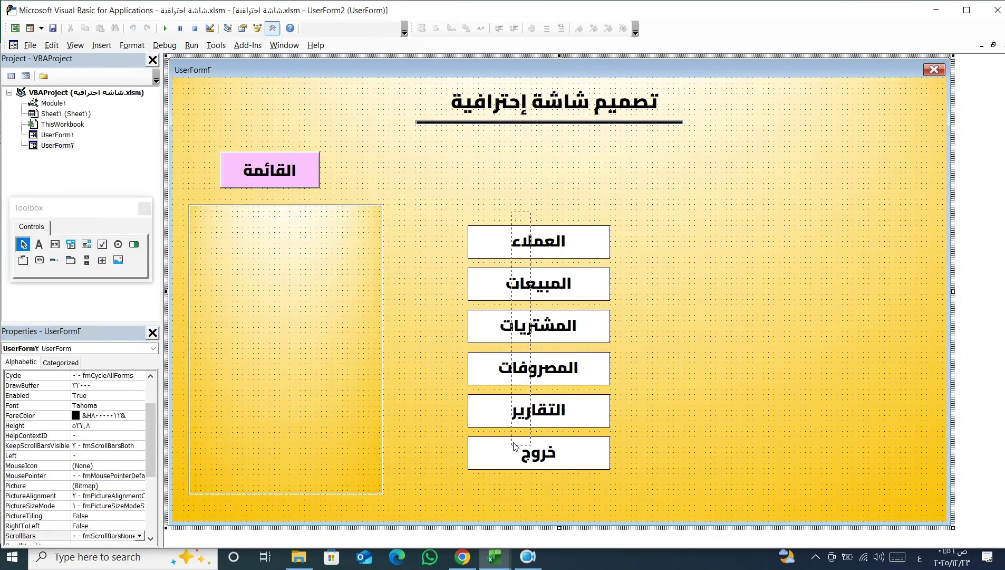
Step: Drag the six menu buttons from the form's right side into the gradient frame
mouse_move(514, 475)
mouse_down()
mouse_move(516, 245)
mouse_move(278, 240)
mouse_up()
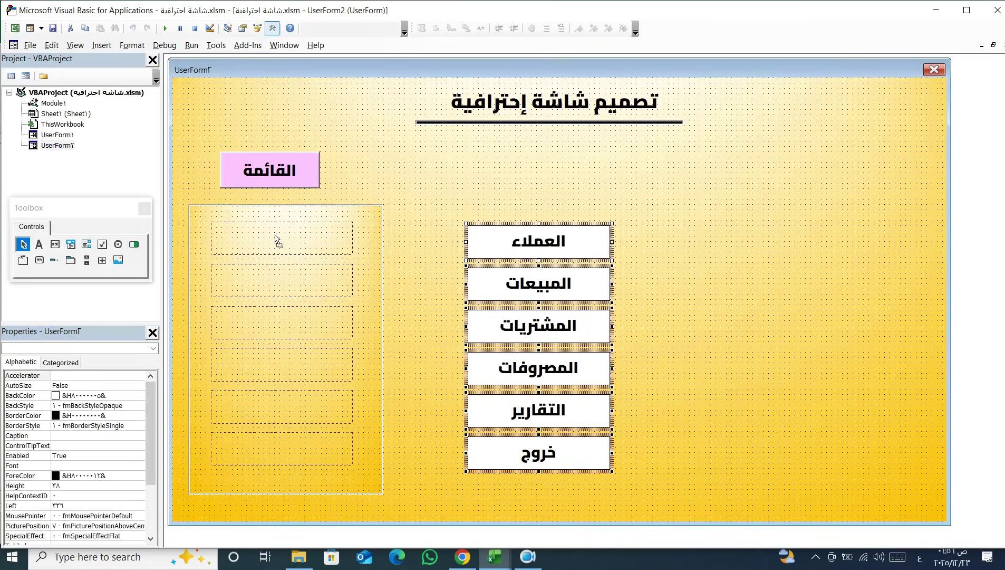
drag(278, 239, 273, 240)
drag(274, 240, 277, 240)
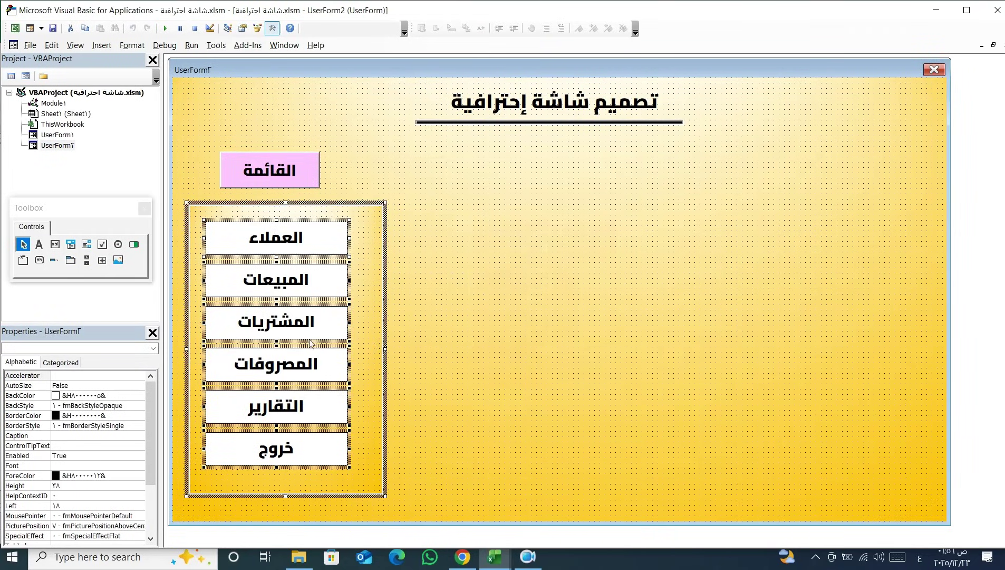
click(441, 337)
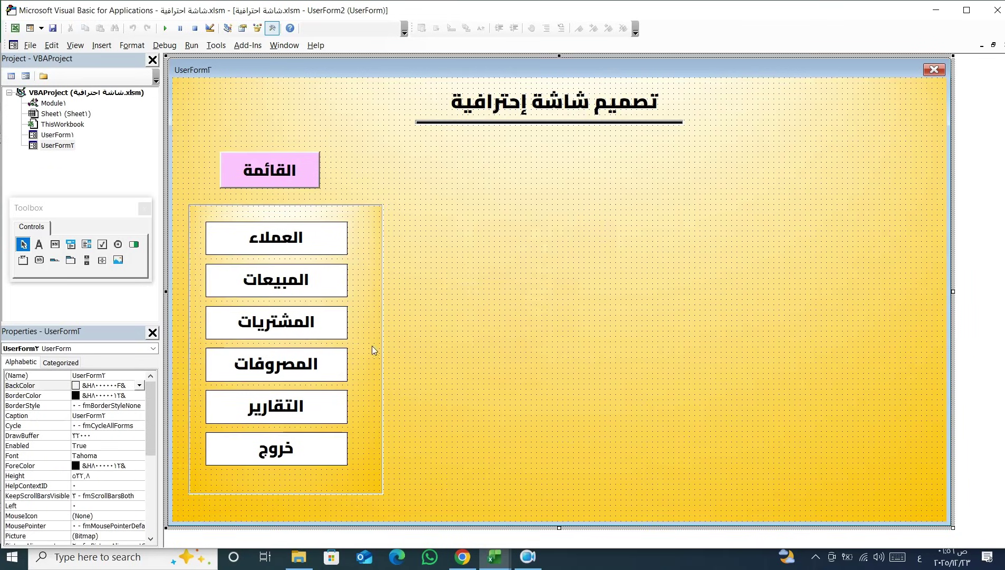
click(373, 347)
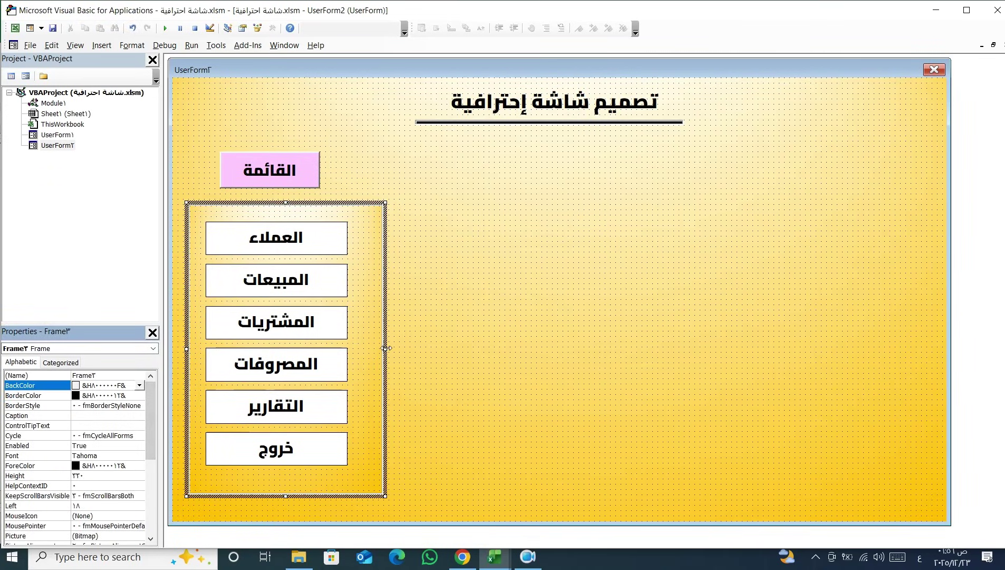
Step: Narrow the frame slightly and nudge the pink القائمة button a little to the right
drag(384, 348, 370, 351)
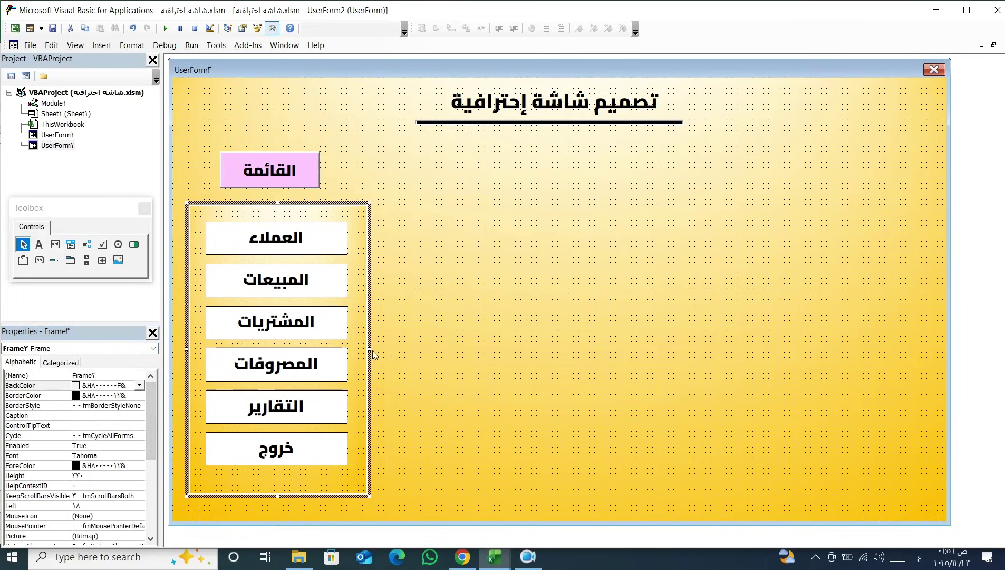
click(459, 353)
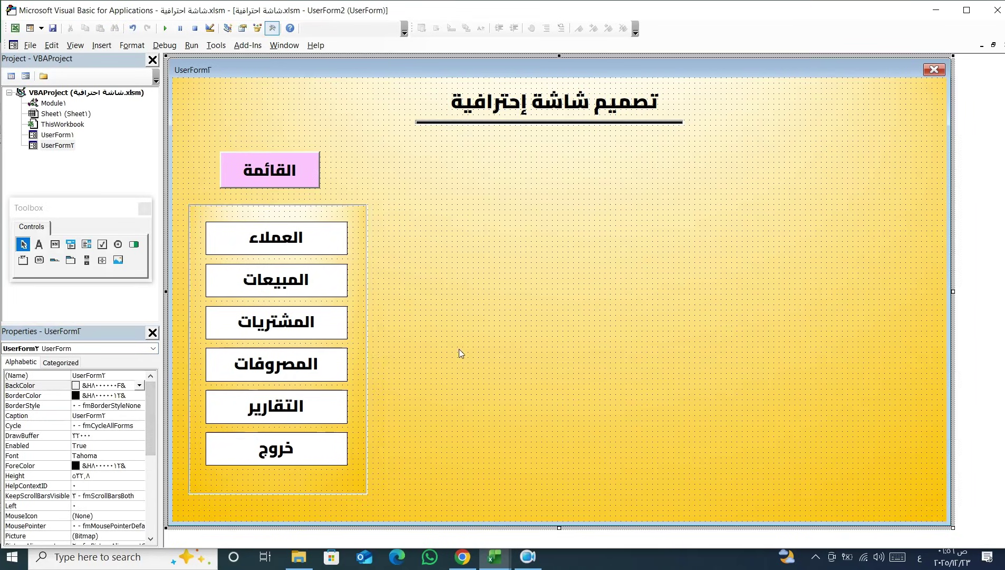
click(278, 176)
drag(281, 175, 286, 176)
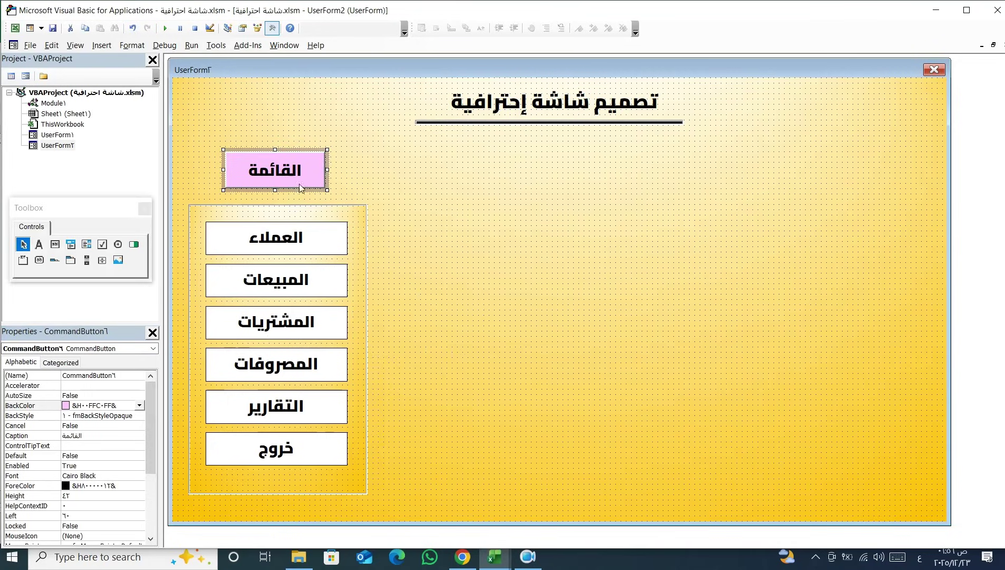
click(619, 301)
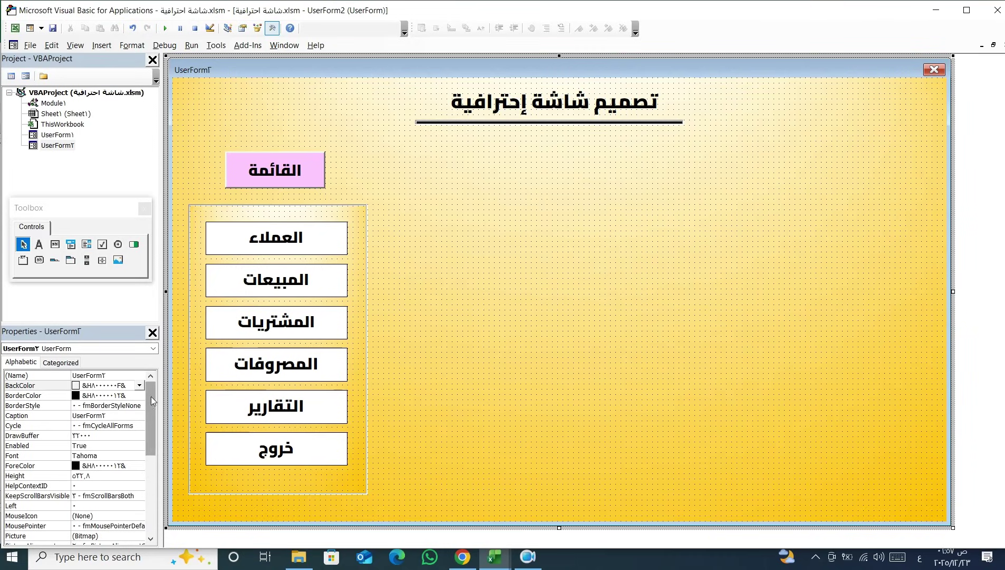
Step: Select the side menu frame and go to its Width property
click(335, 492)
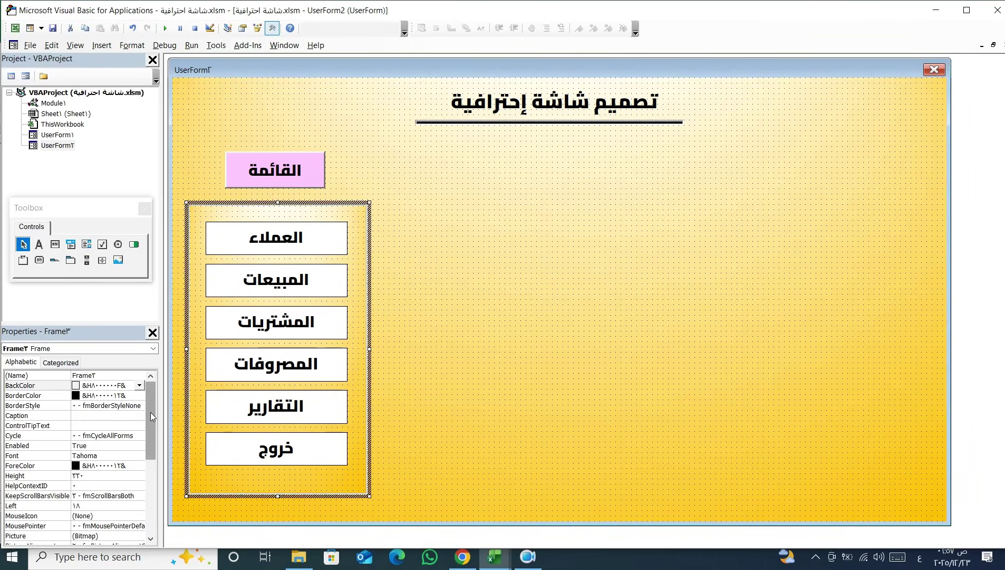
drag(150, 409, 151, 502)
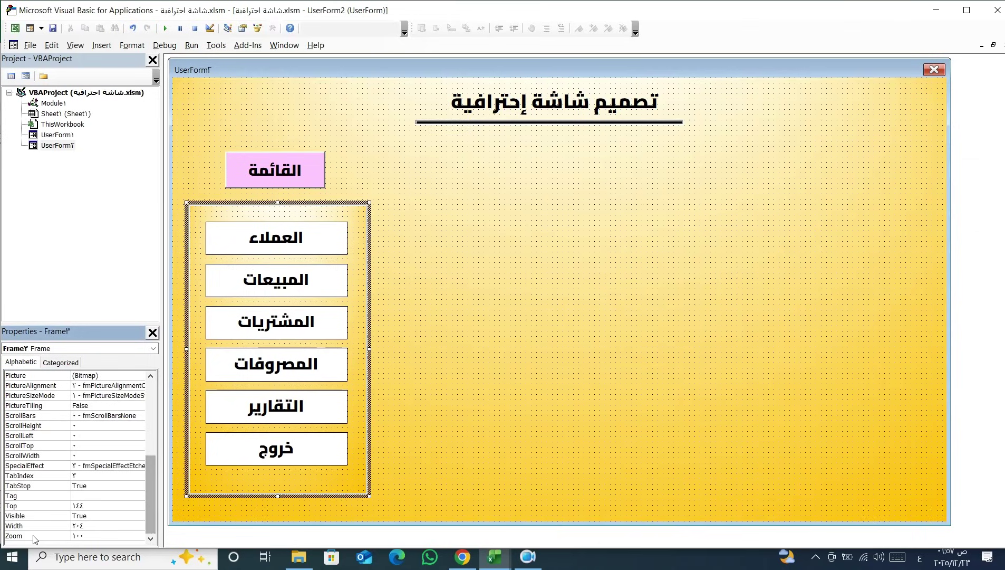
click(93, 527)
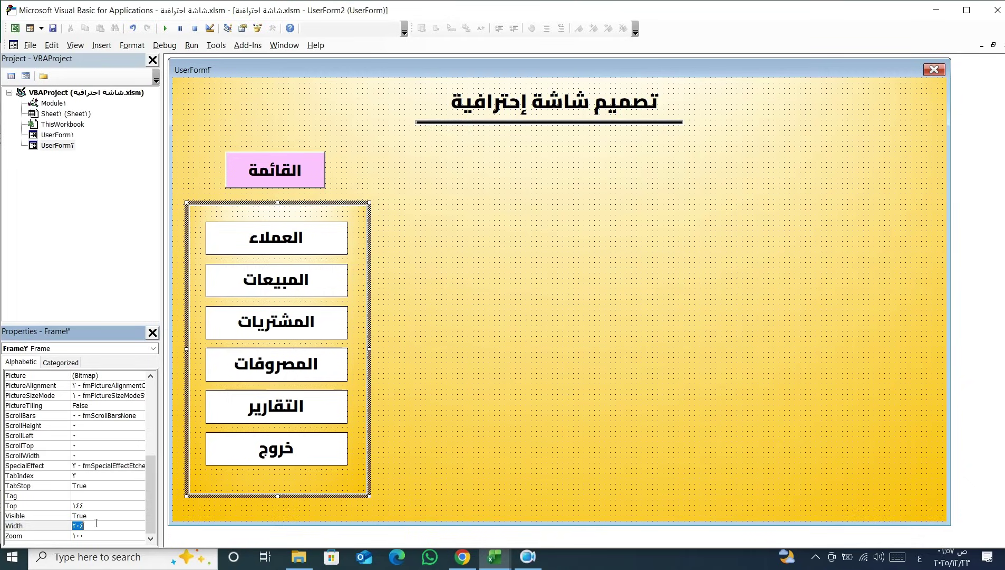
Step: Set the side menu frame's Width to 10
text(10)
key(Return)
double_click(304, 433)
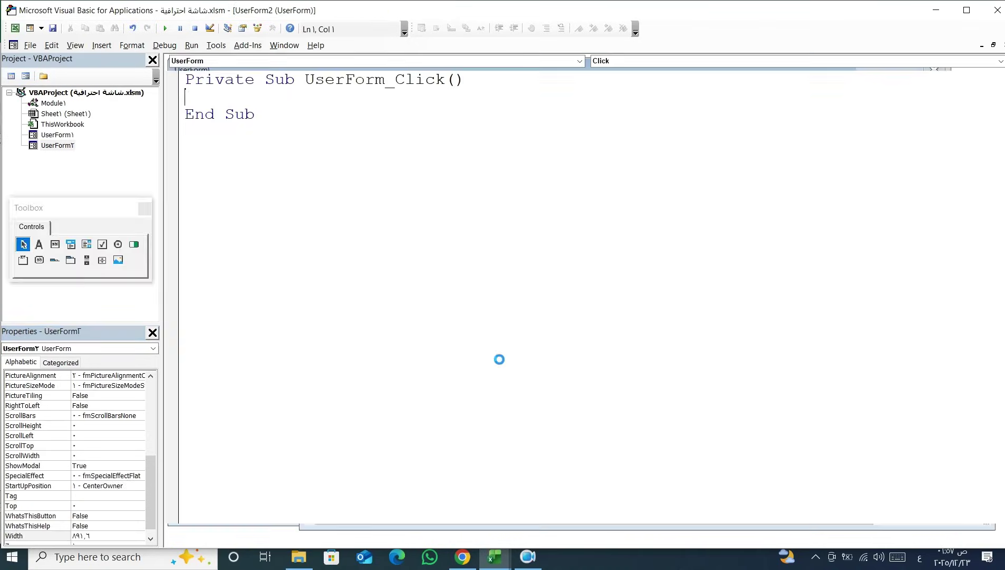
double_click(56, 146)
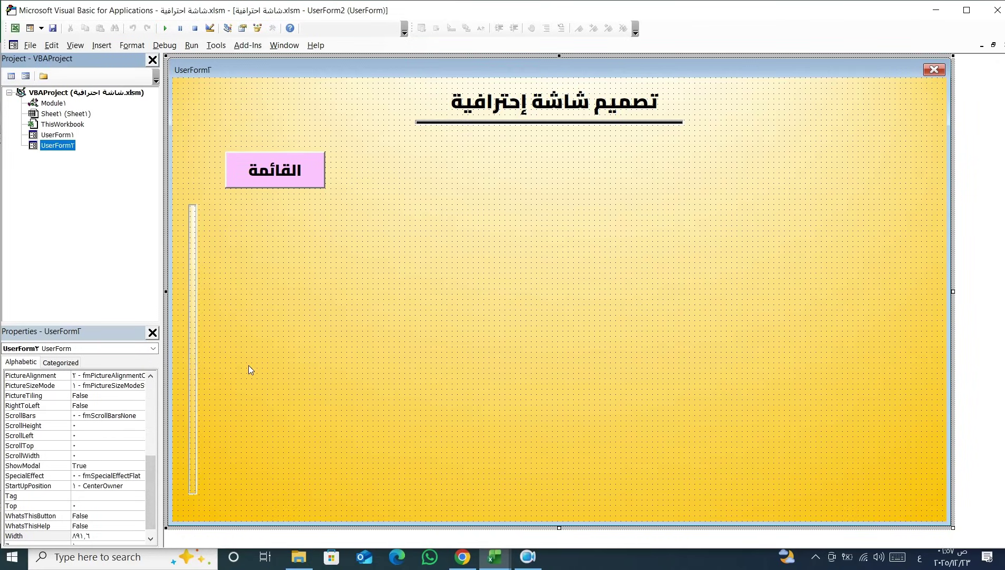
Step: Delete the existing event code behind the القائمة button and return to UserForm2's design
double_click(276, 176)
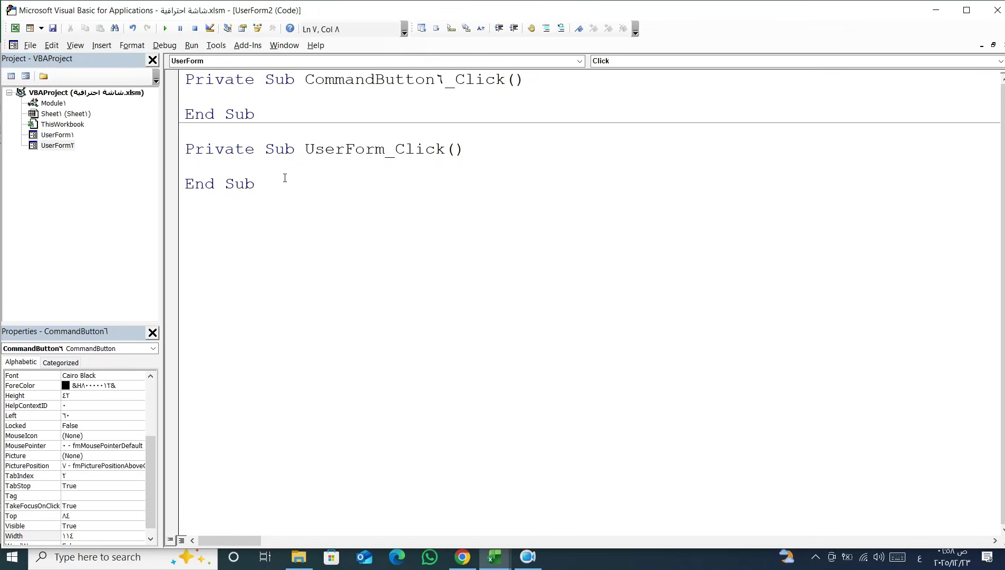
drag(285, 191, 170, 76)
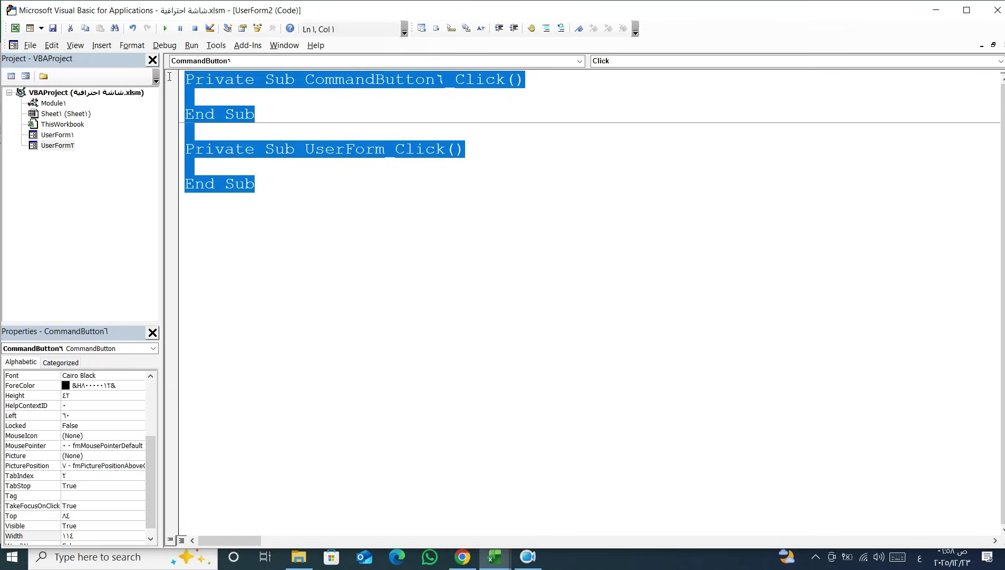
key(Delete)
click(69, 147)
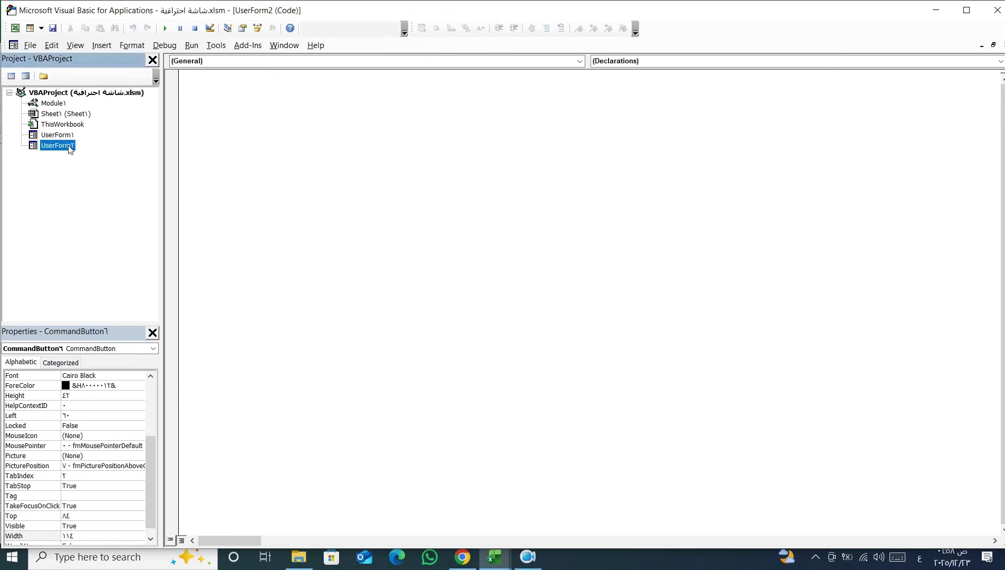
double_click(69, 146)
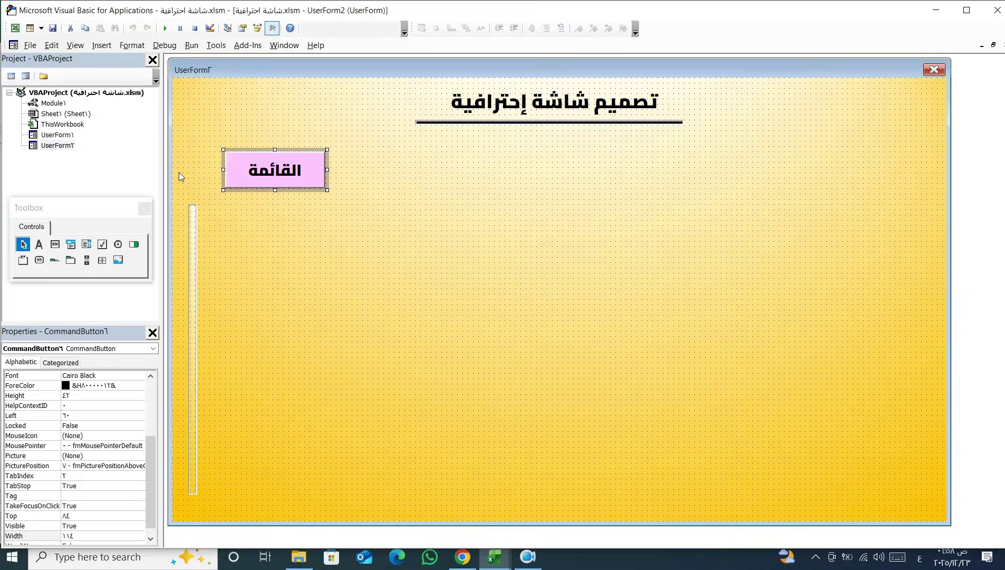
Step: Create the القائمة button's click procedure, declare Dim i As Integer, and begin an If line
double_click(296, 177)
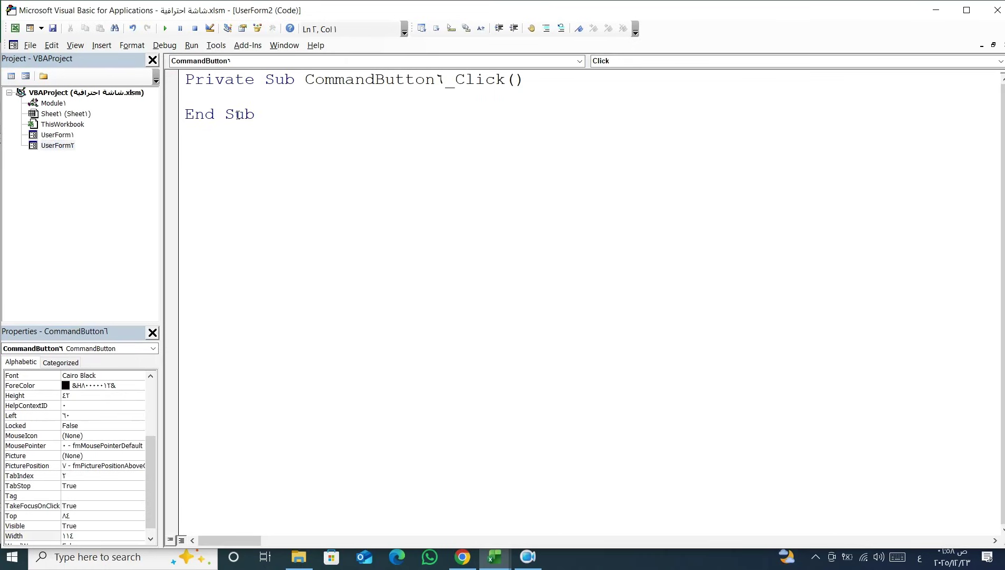
key(Return)
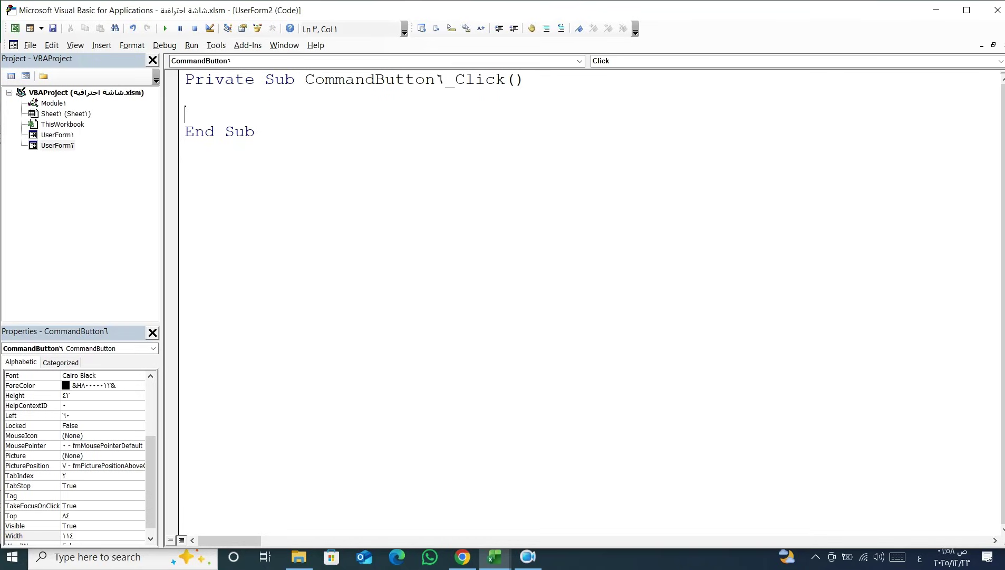
text(يي)
key(BackSpace)
key(BackSpace)
key(alt+shift)
text(dim )
text(i a)
text(s in)
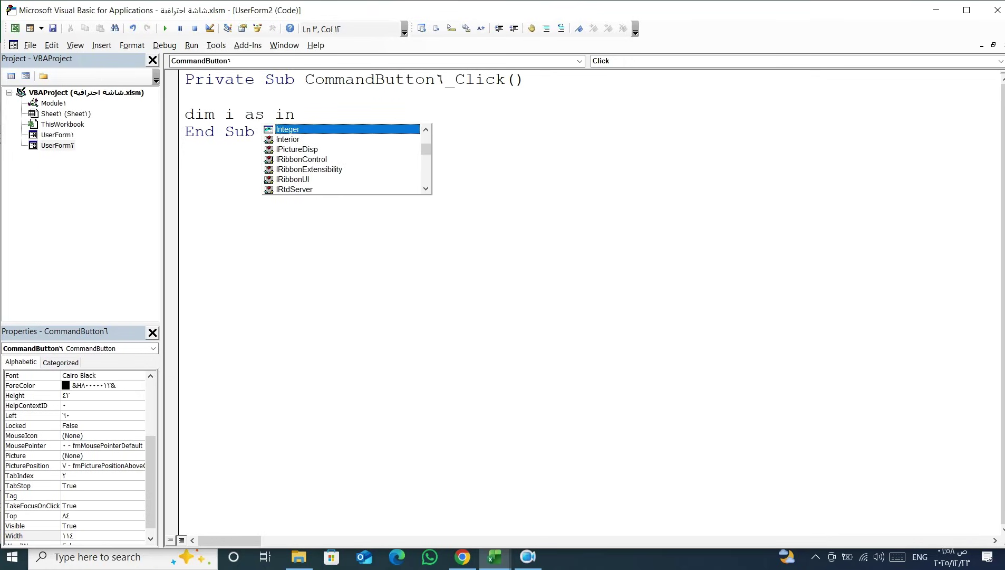
key(Return)
key(Return)
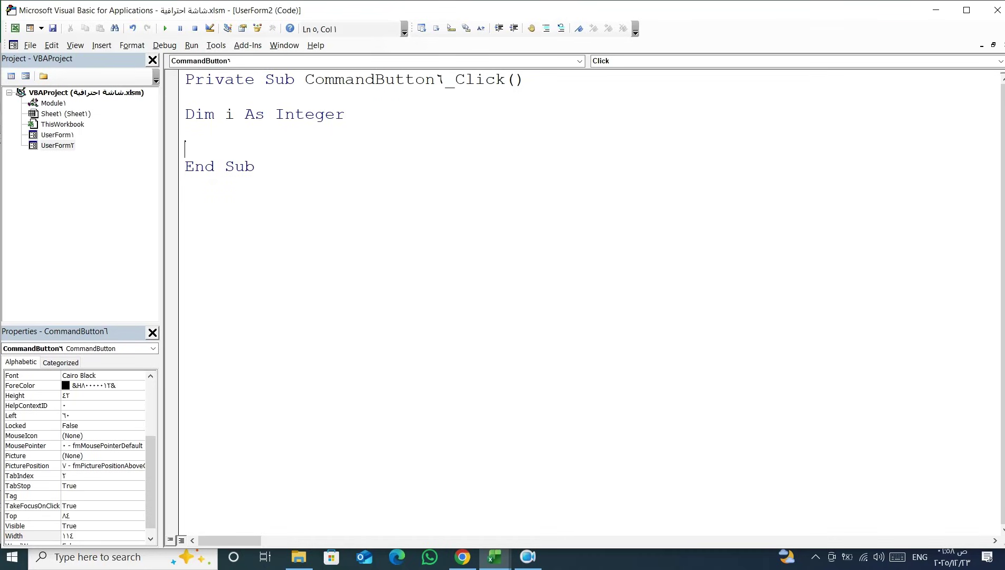
text(if)
double_click(57, 145)
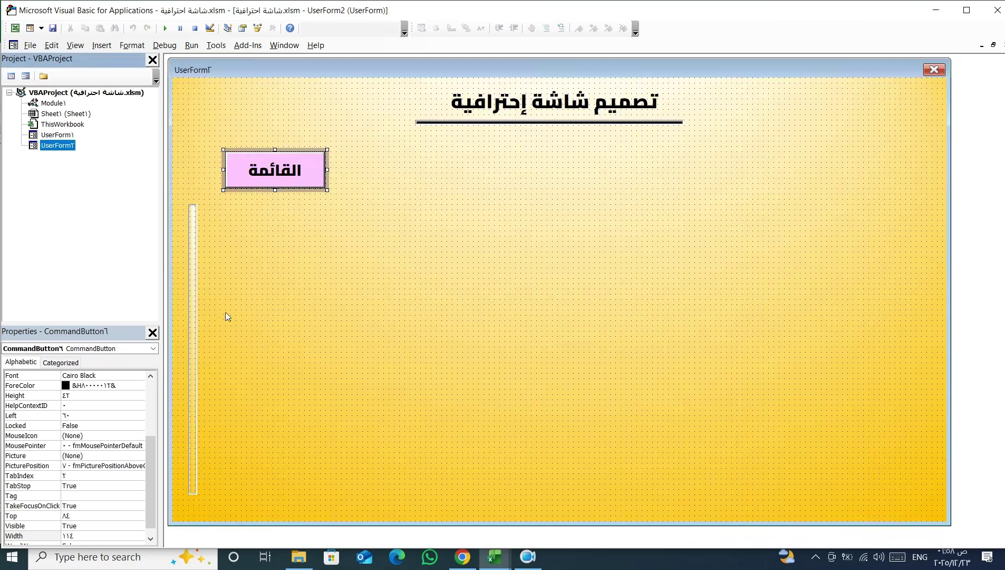
click(193, 265)
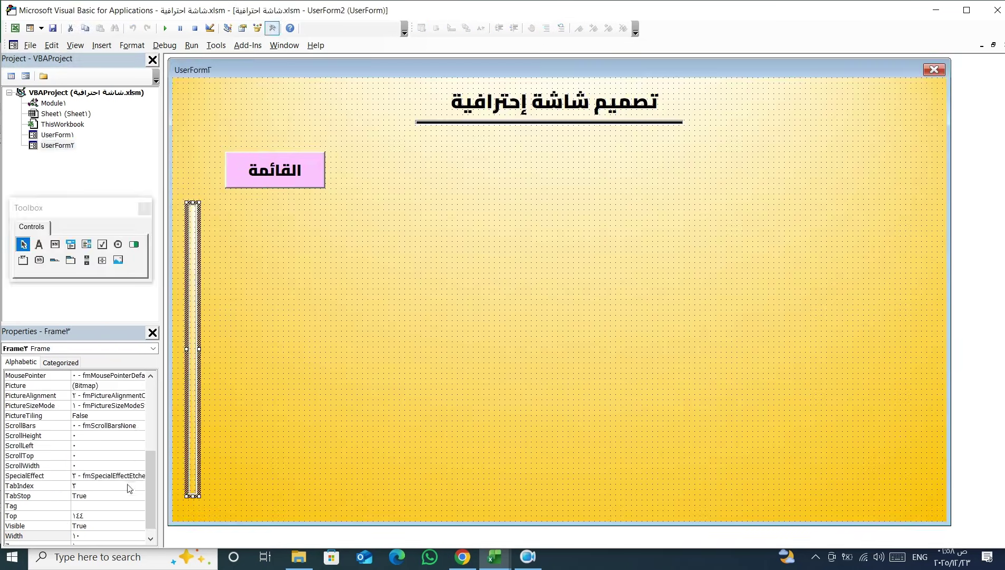
drag(149, 475, 142, 368)
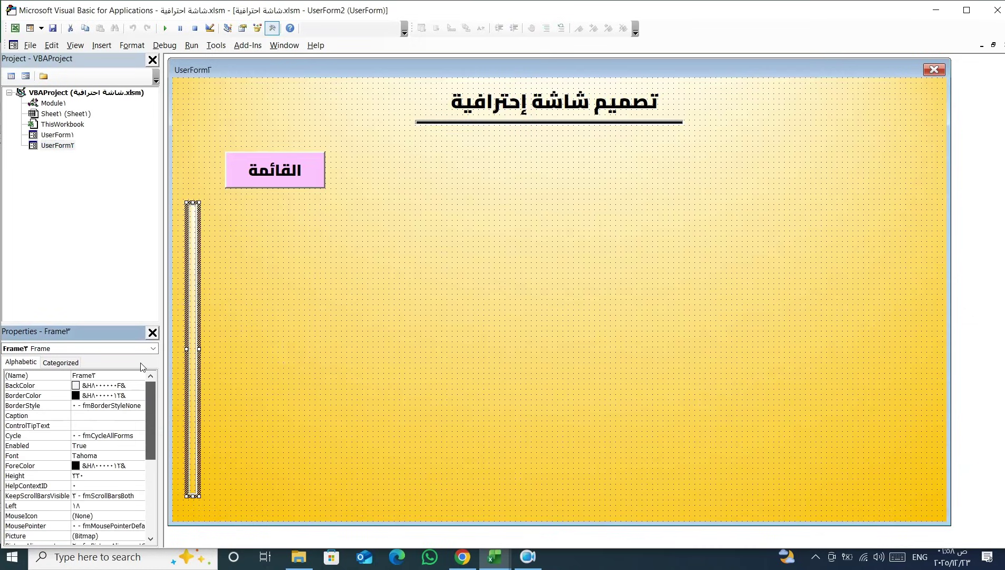
double_click(109, 376)
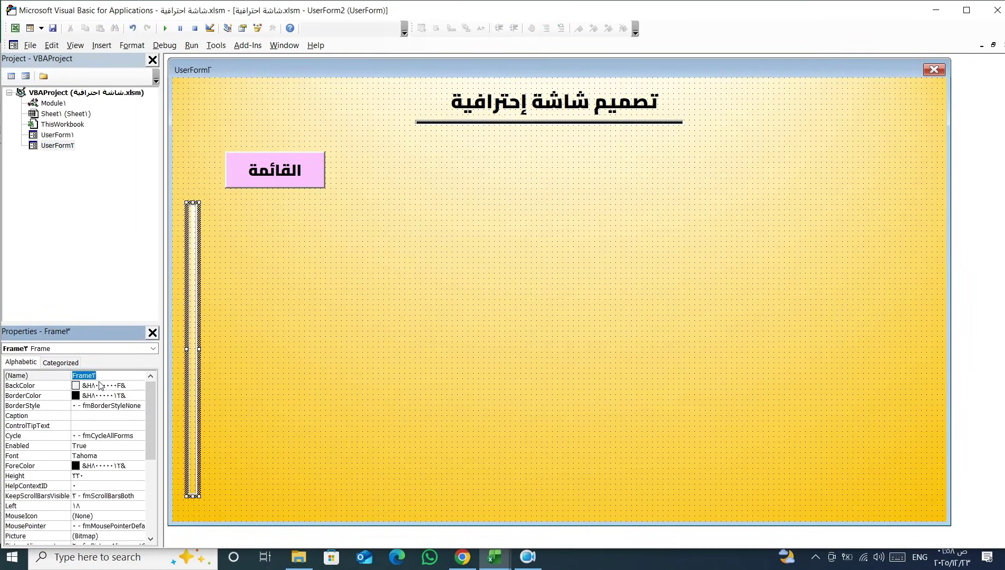
double_click(308, 173)
click(219, 152)
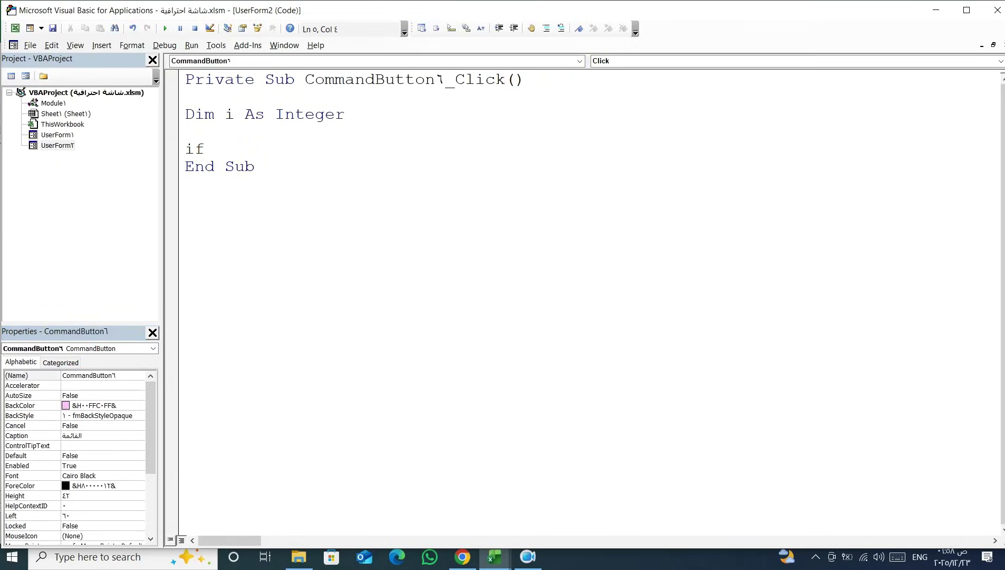
Step: Write If Frame3.Width <= 10 Then, followed by For i = 10 To 210
text(f)
key(BackSpace)
key(ctrl+space)
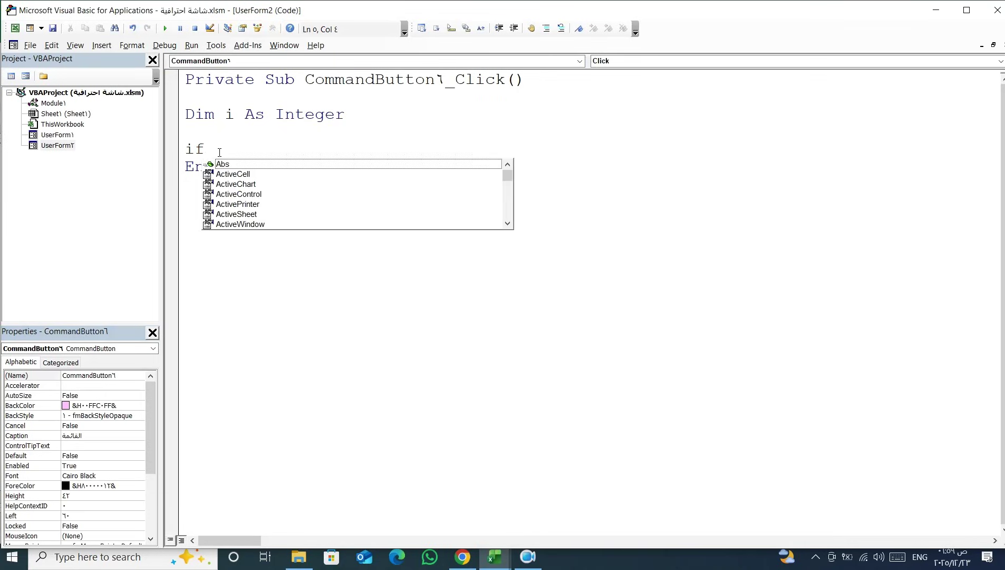
text(f Fr)
key(Down)
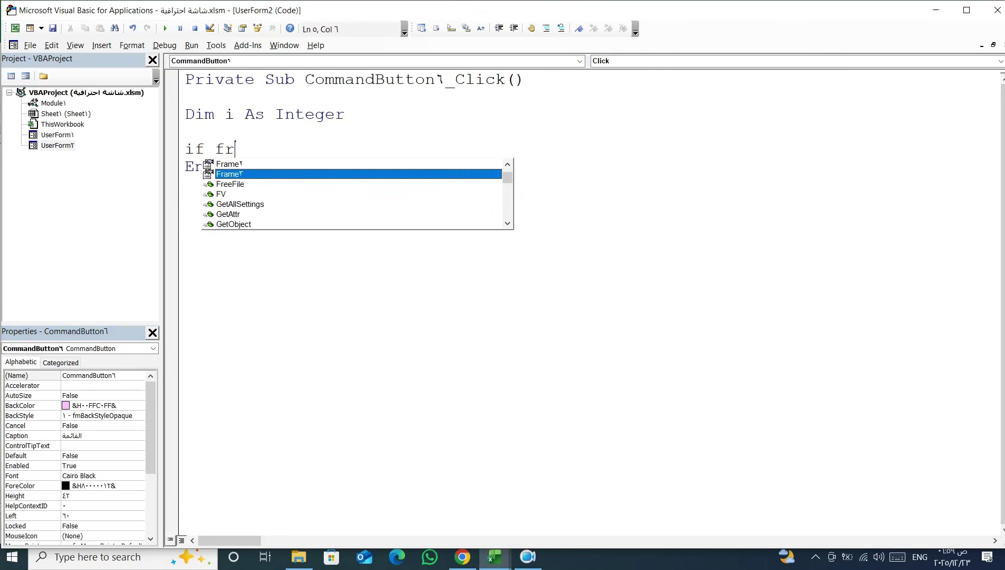
key(Tab)
text(.)
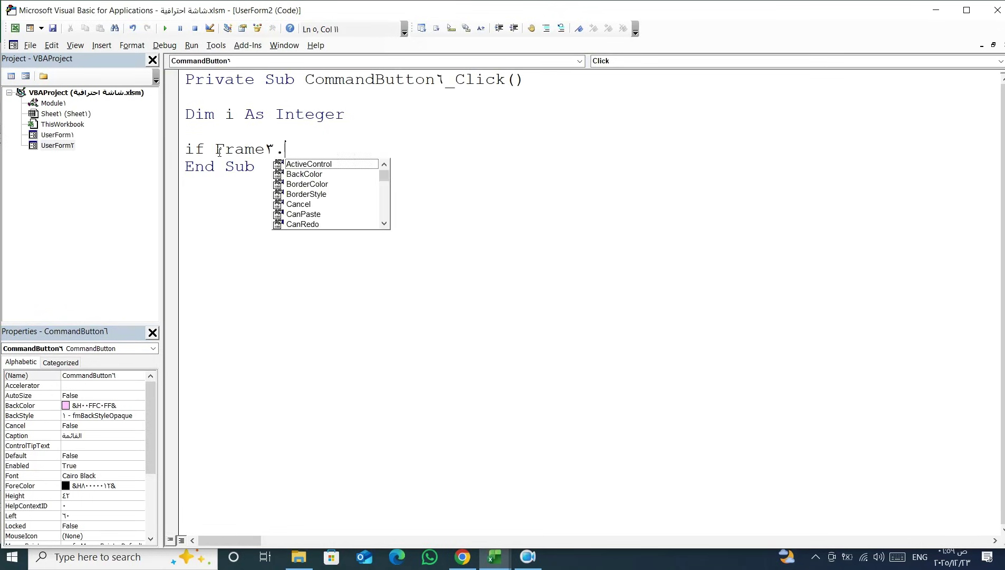
text(w)
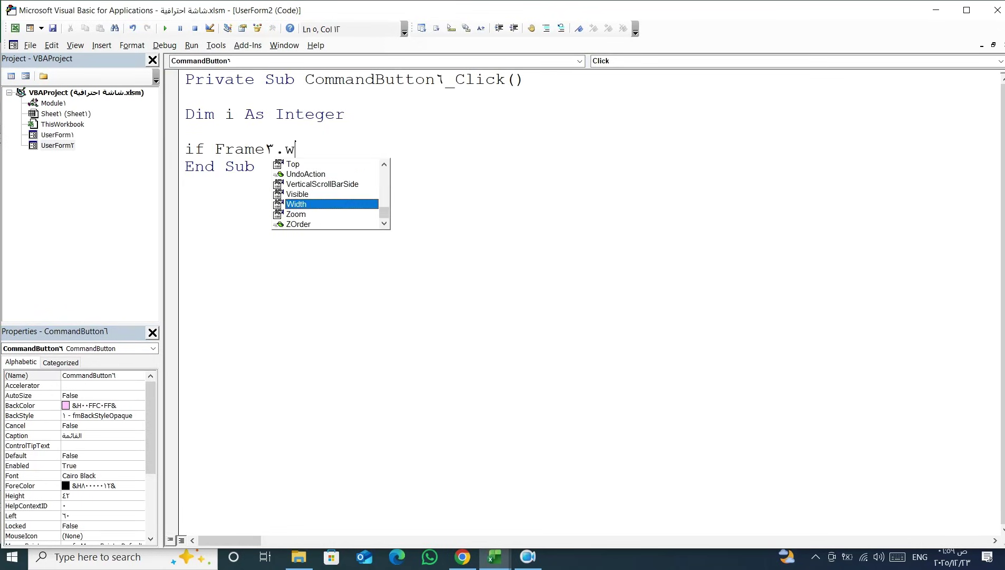
key(Tab)
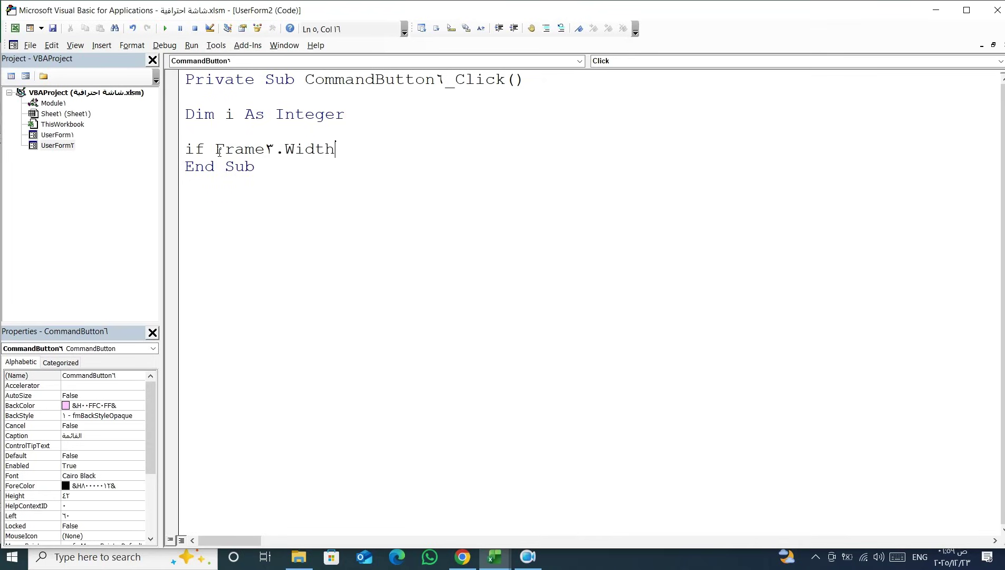
text(<=)
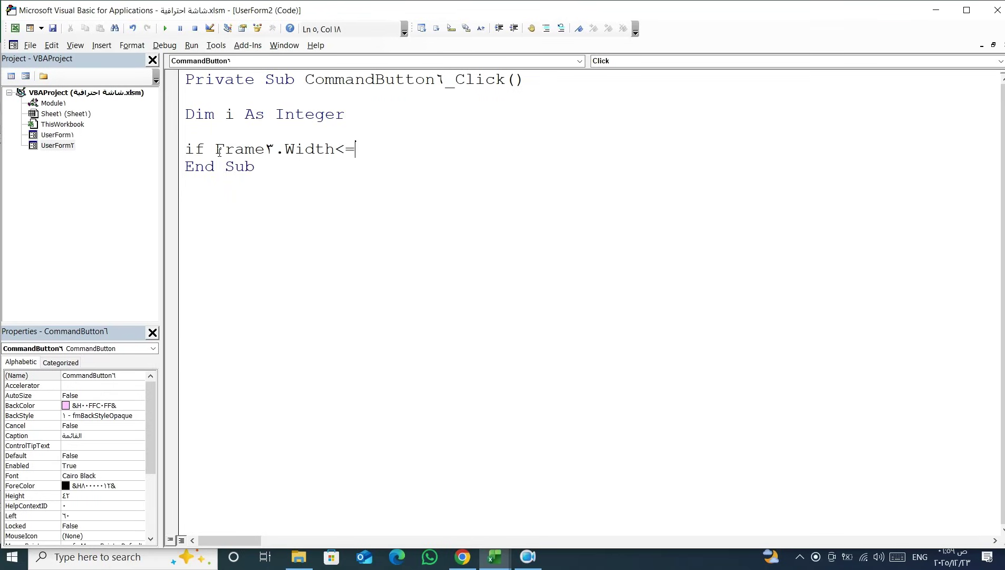
text(10)
text(th)
text(en)
key(Return)
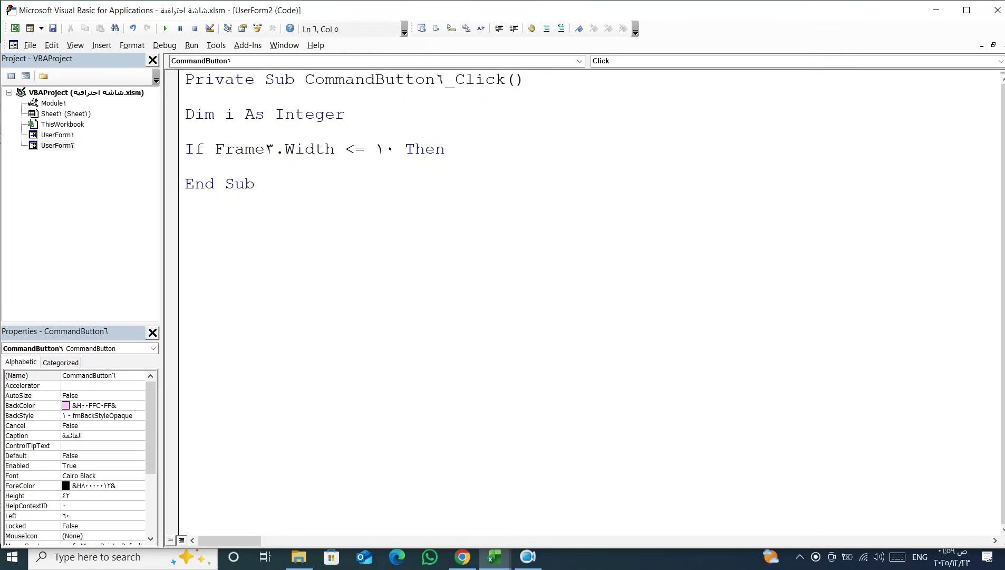
text(fo)
text(r)
text( i)
text( = 1)
text(0 )
text(to)
text(210)
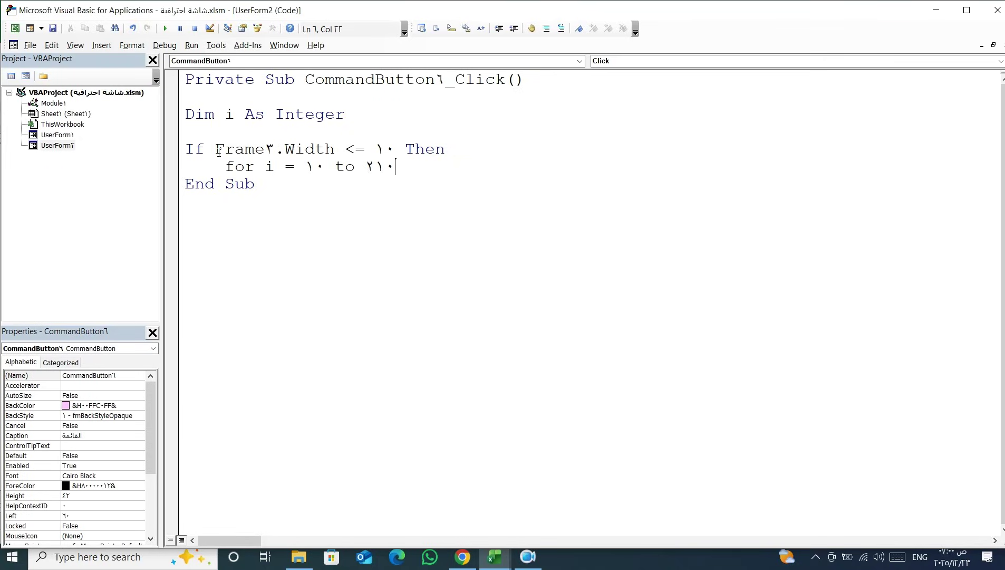
Step: Add Step 5 to the opening For loop line
key(Down)
key(Up)
text(st)
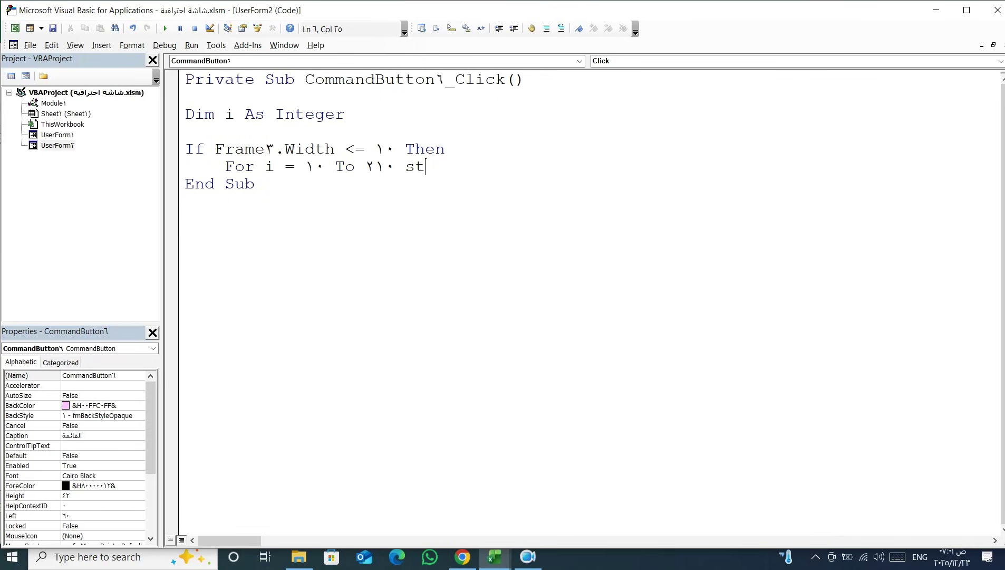
text(ep)
text( 5)
Step: Inside the opening loop, add the line Frame3.Width = i
key(Return)
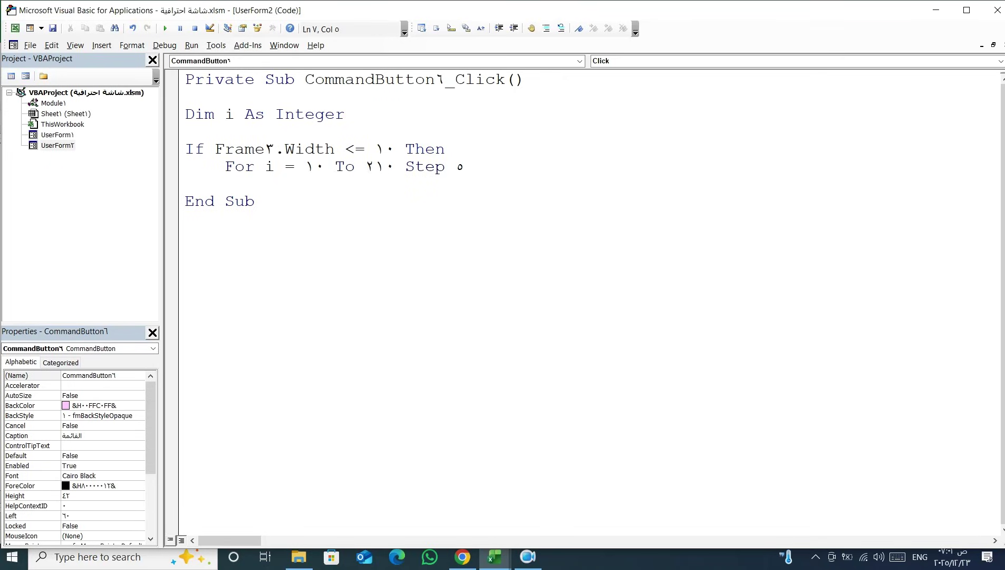
key(ctrl+space)
text(fr)
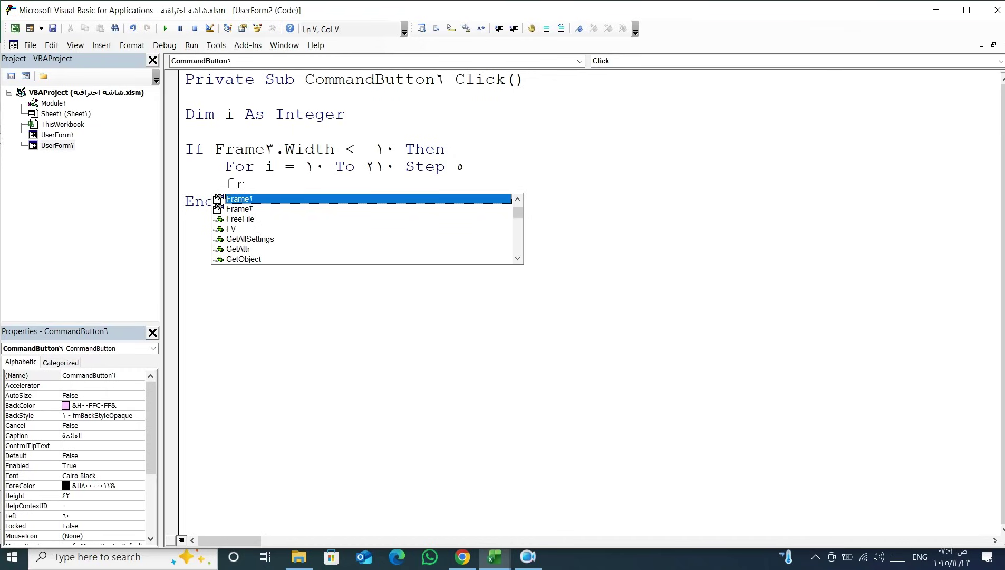
key(Down)
key(Tab)
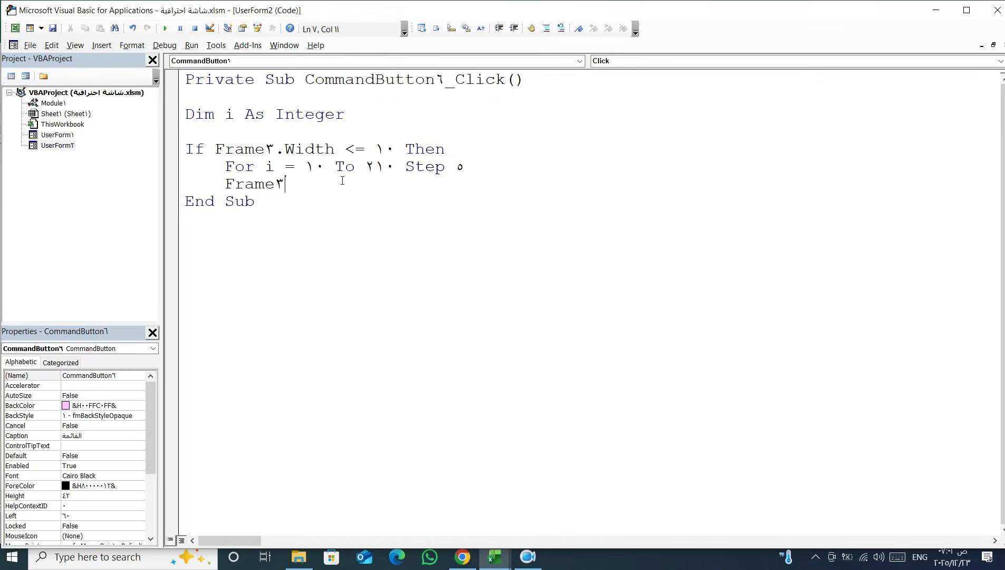
text(.)
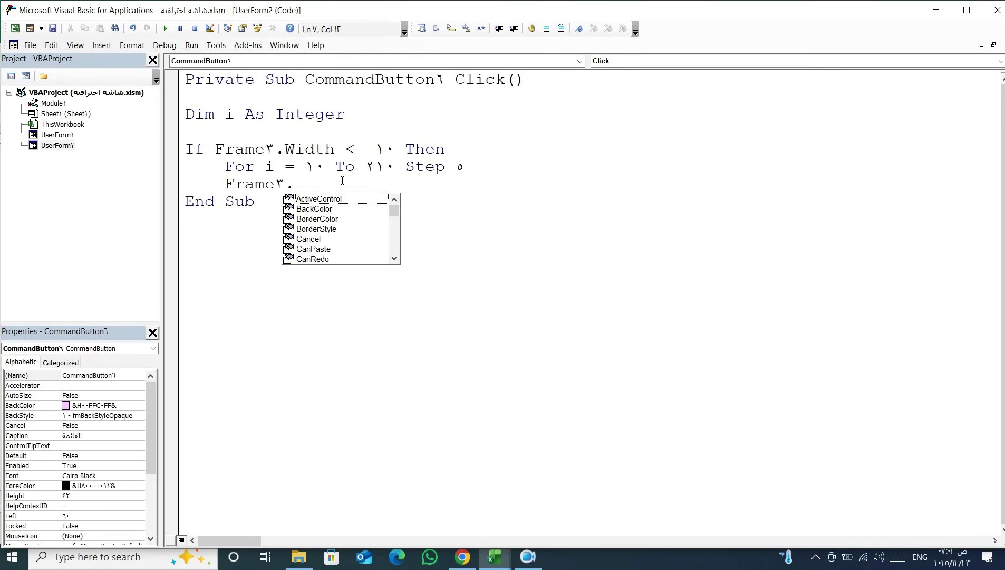
text(w)
key(Tab)
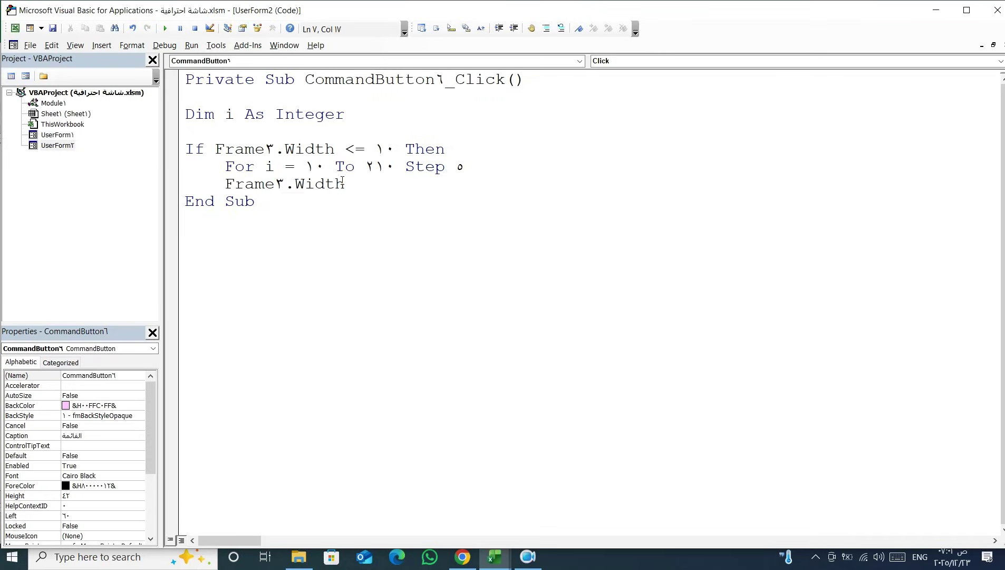
text( = i)
Step: Follow it with DoEvents and Next i, leaving a blank line after the loop
key(Return)
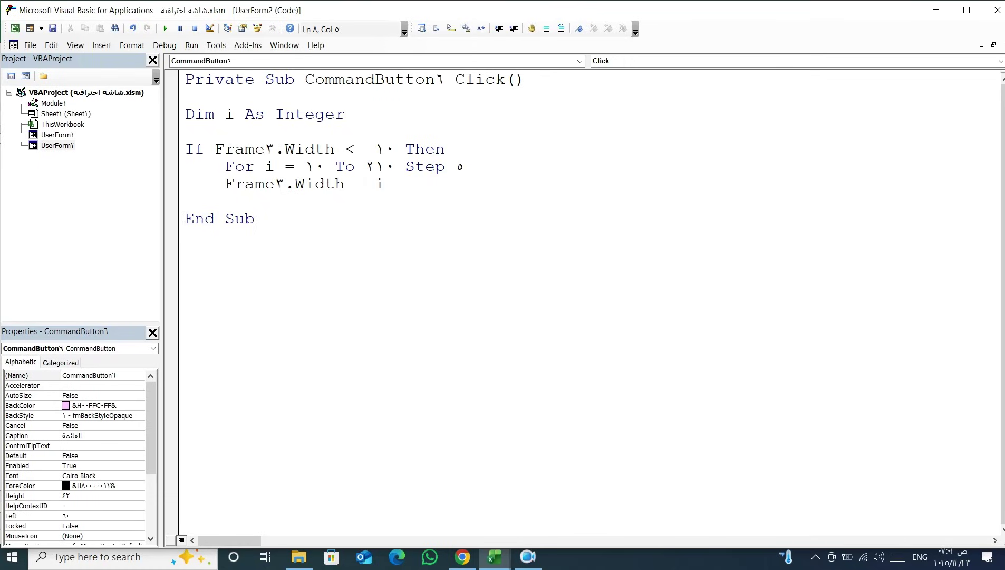
key(ctrl+space)
text(do)
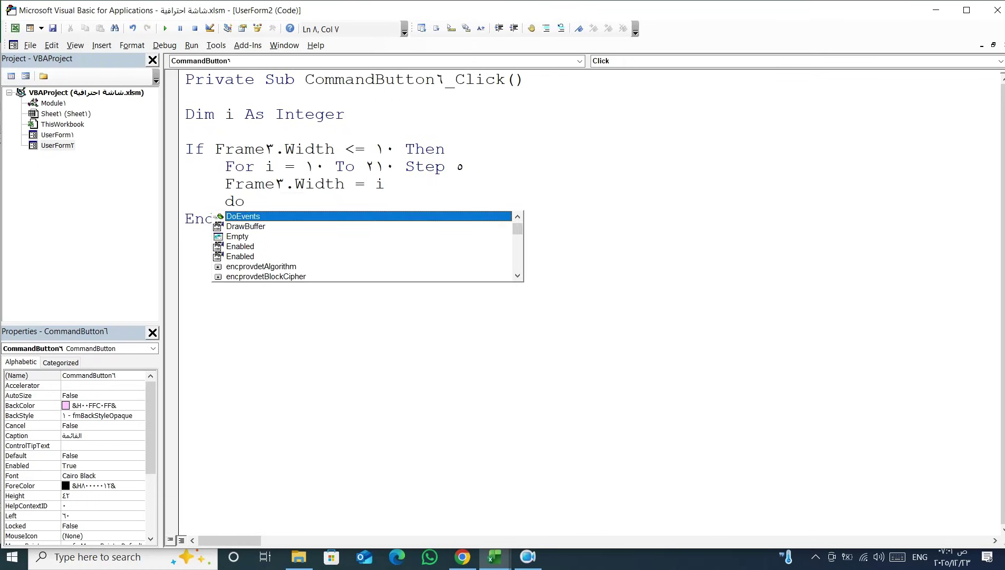
key(Tab)
key(Return)
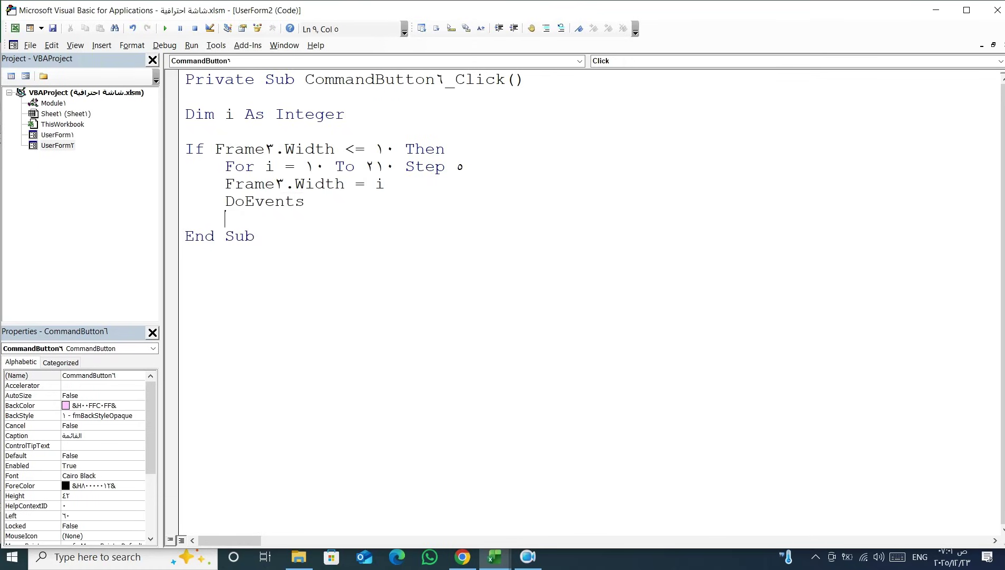
text(next)
text( i)
key(Return)
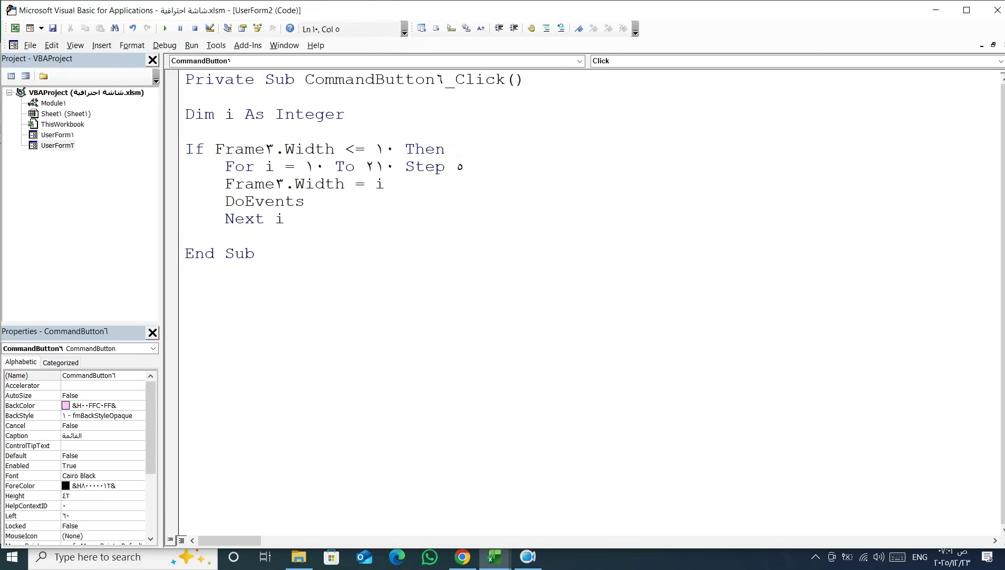
key(Return)
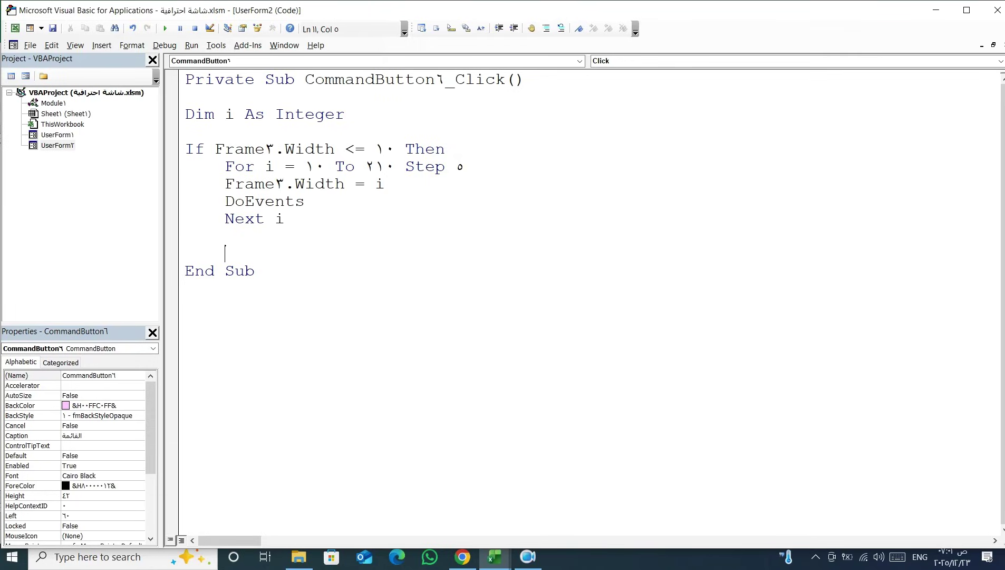
Step: Add an Else branch with the loop For i = 210 To 10 Step -5
key(BackSpace)
text(else)
key(Return)
key(Tab)
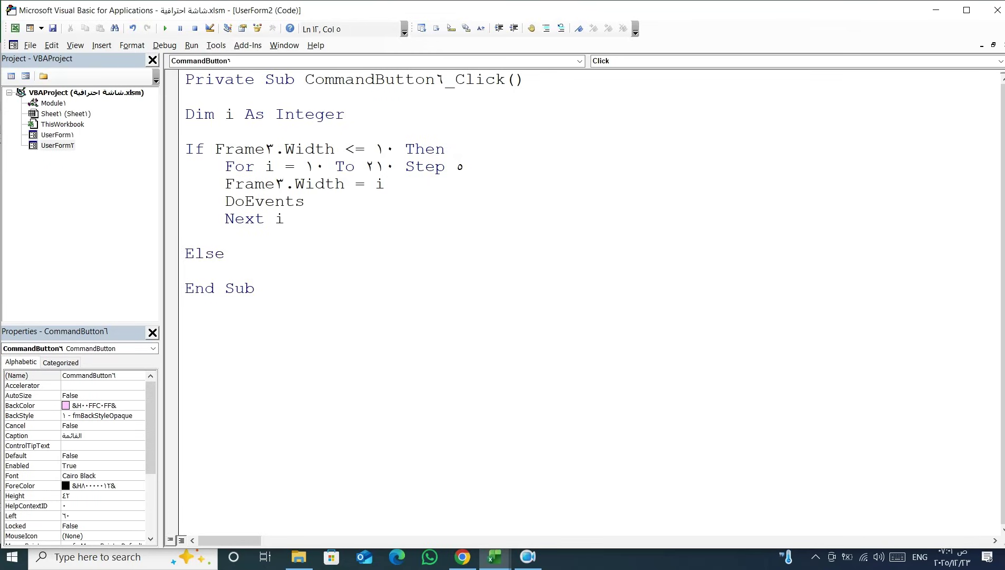
text(f)
text(or i )
text(= )
text(210)
text( to 10)
text( ste)
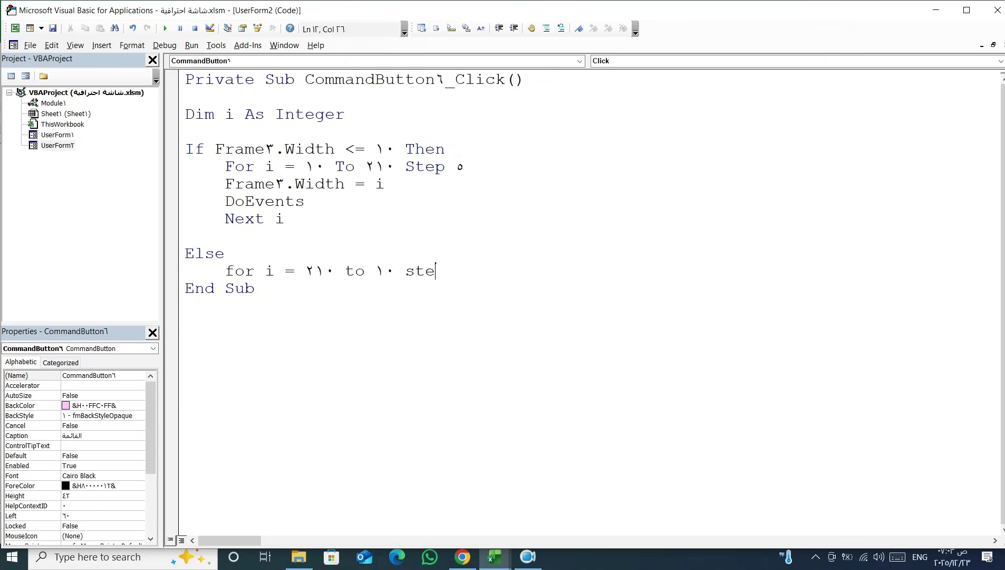
text(p)
text( -5)
key(Return)
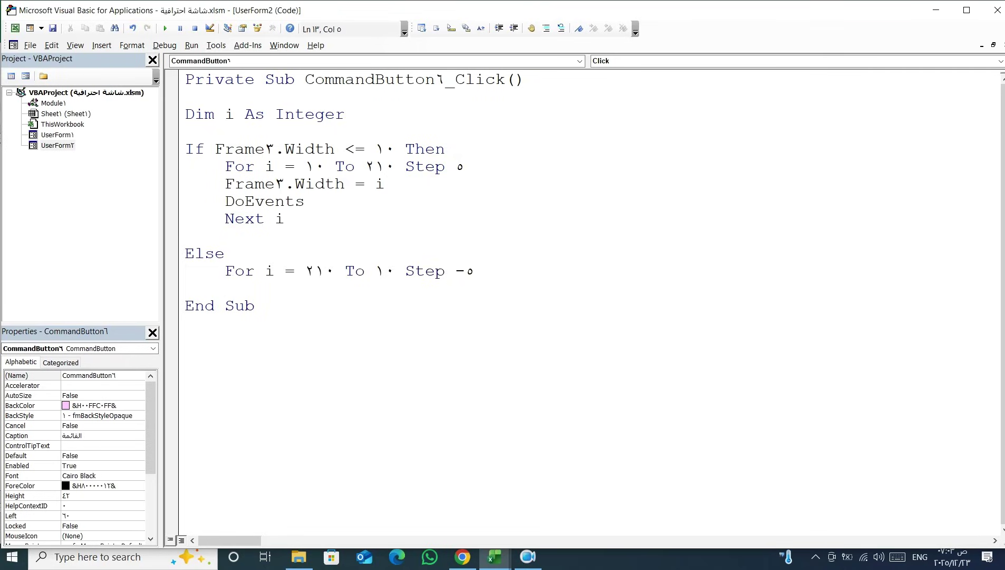
Step: Inside the descending loop, set Frame3.Width = i
key(ctrl+space)
text(fr)
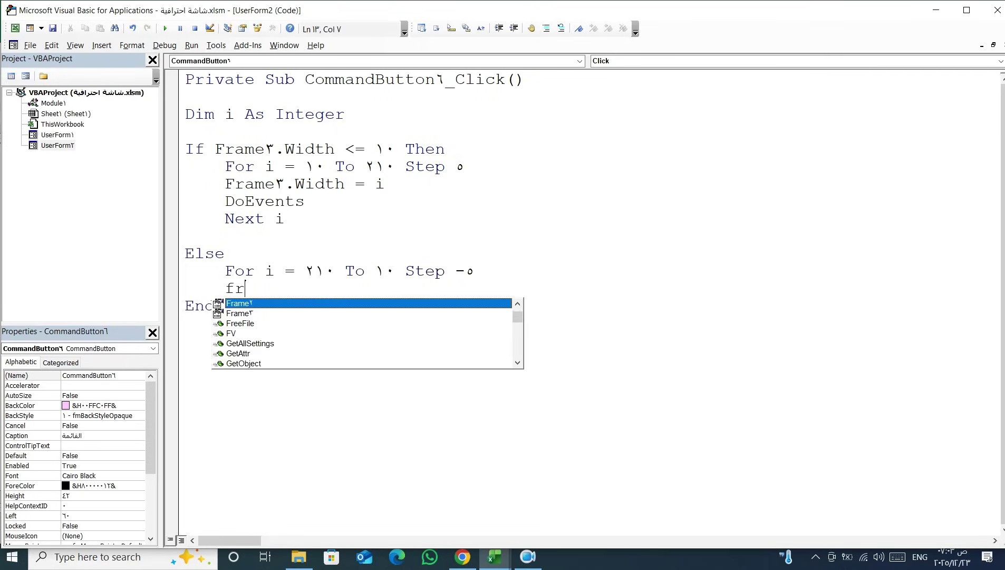
key(Down)
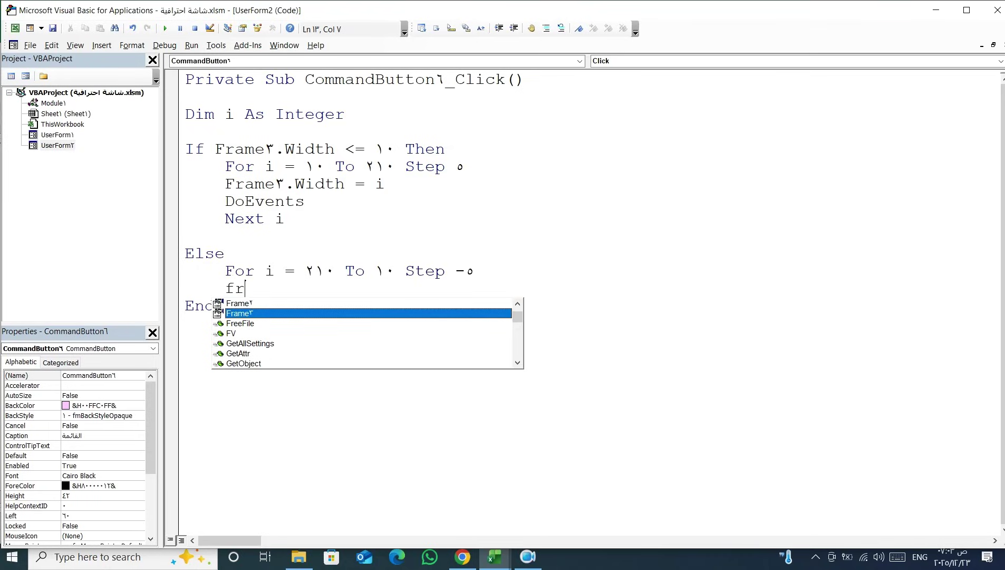
key(Tab)
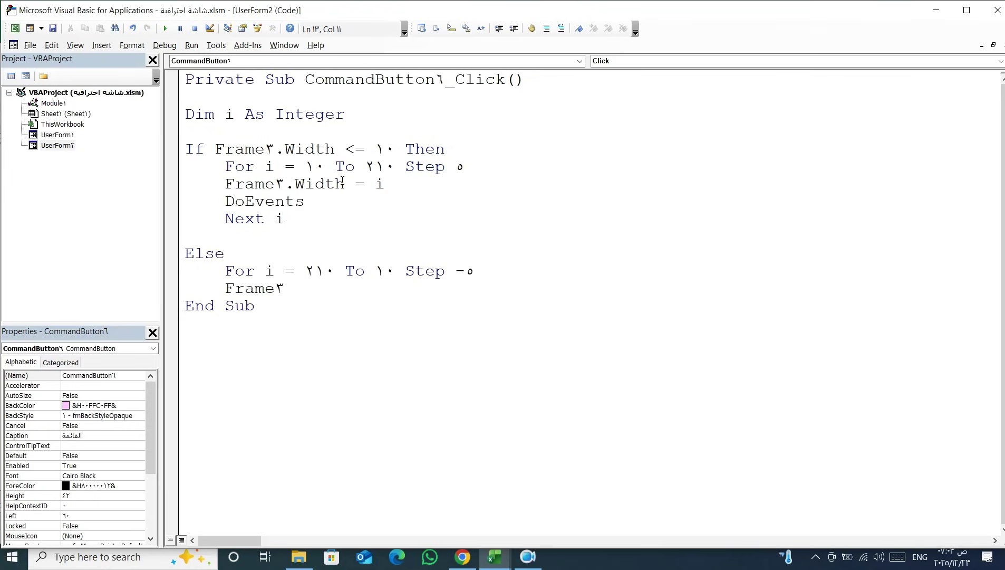
text(.w)
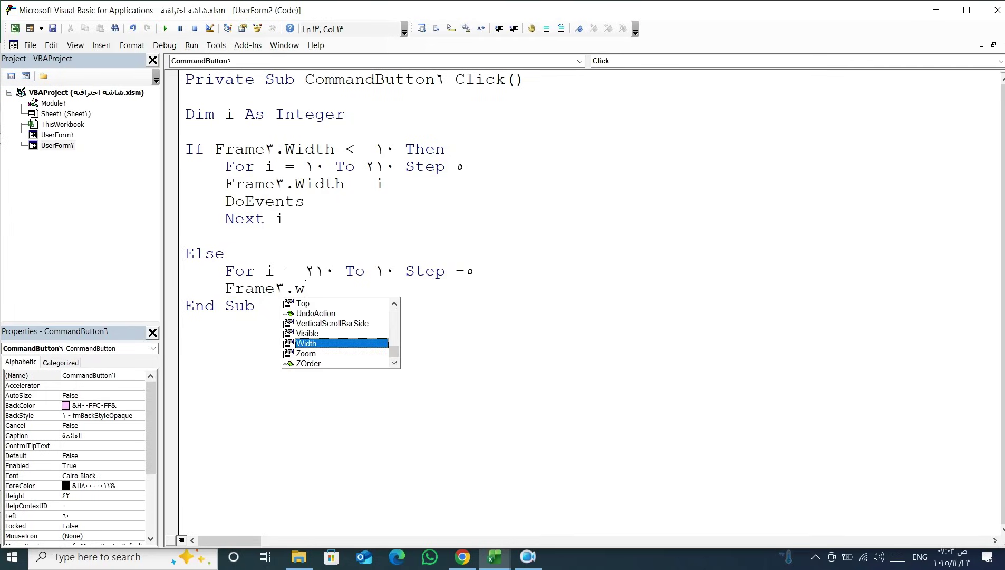
key(Tab)
text(= )
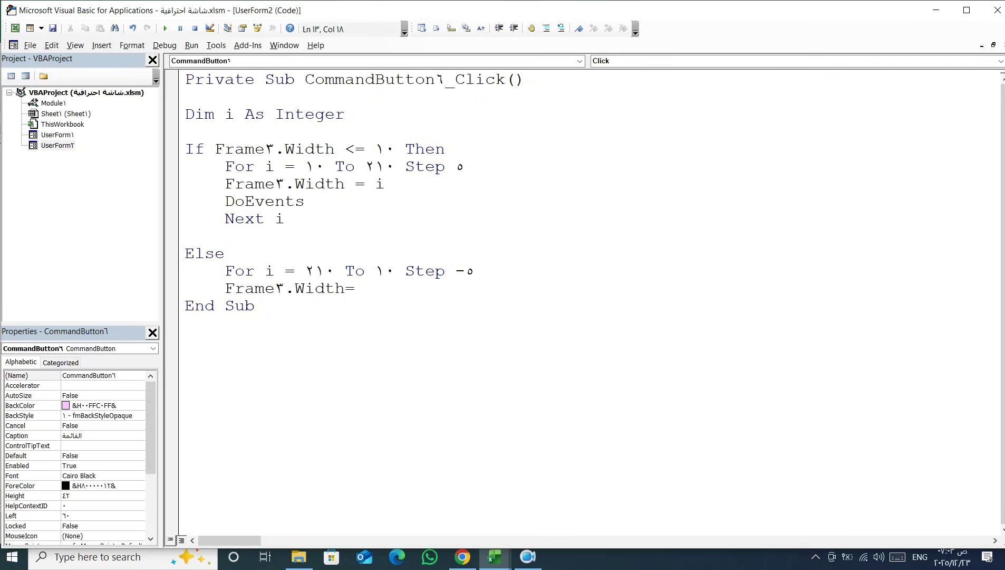
text(i)
key(Return)
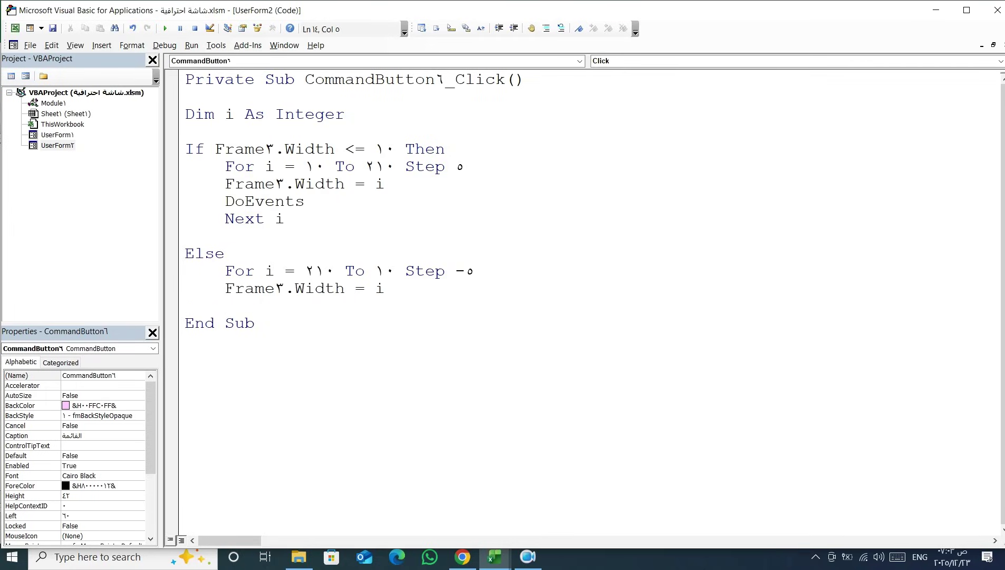
Step: Add DoEvents and Next i, then close the block with End If
key(ctrl+space)
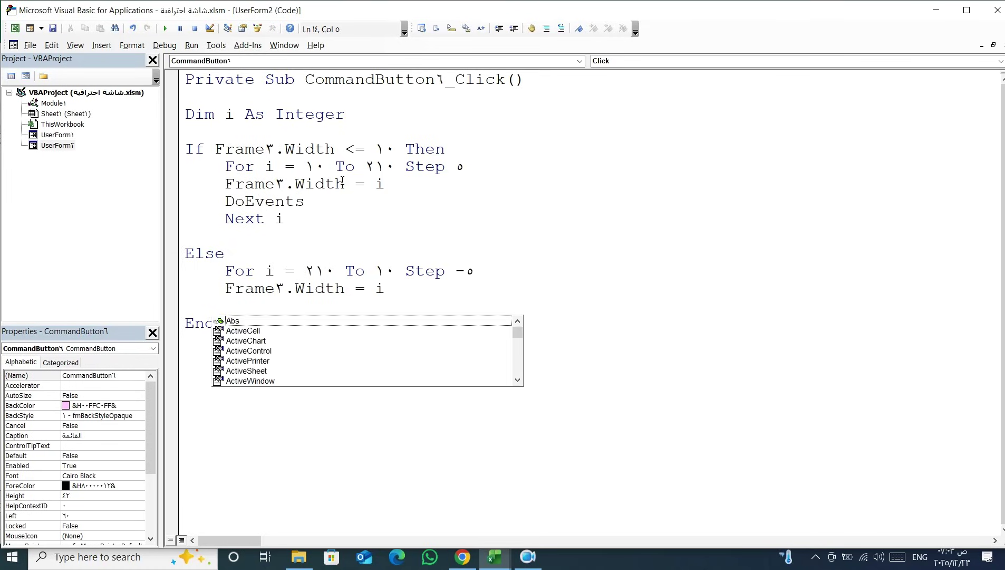
text(do)
key(Tab)
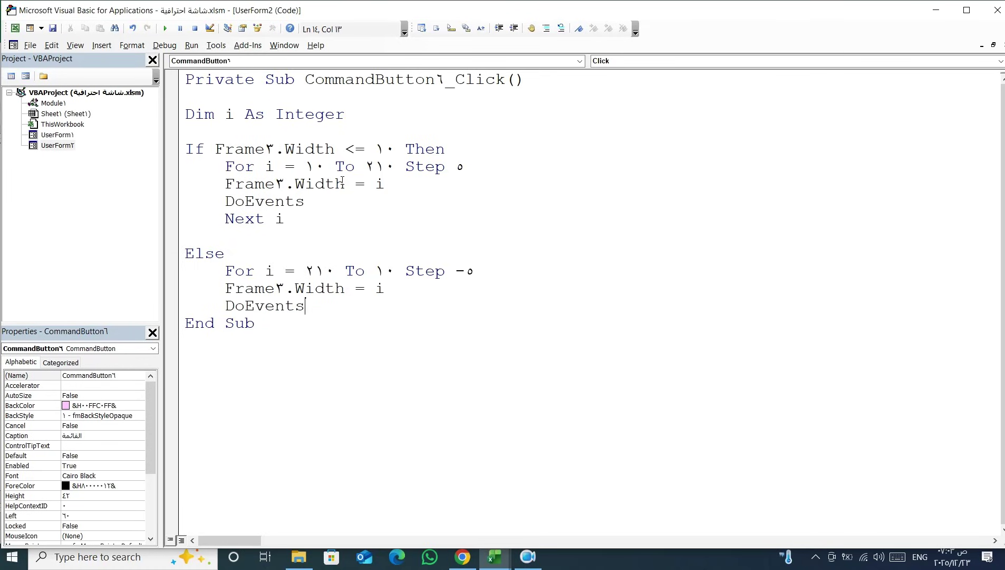
key(Return)
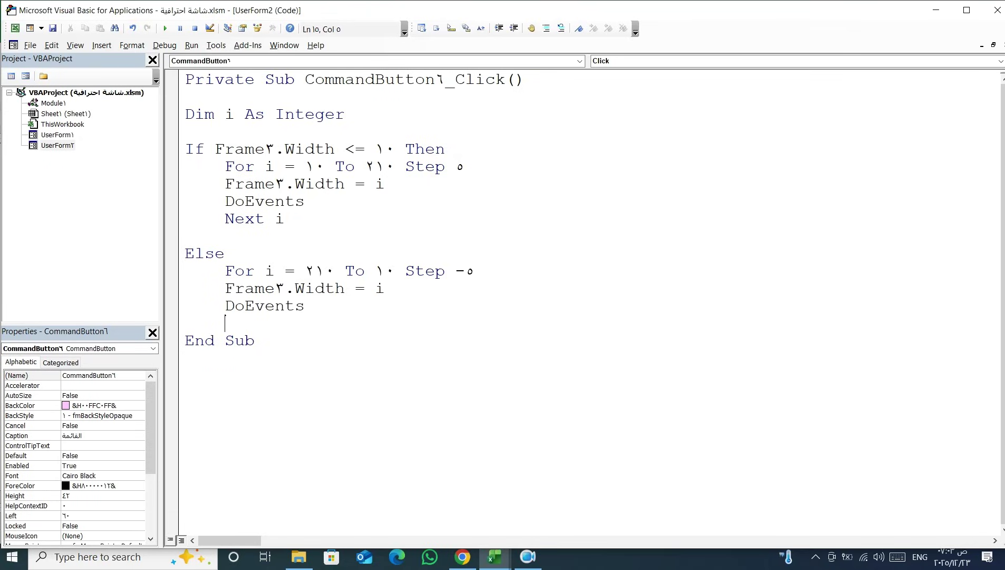
text(next)
text( i)
key(Return)
key(BackSpace)
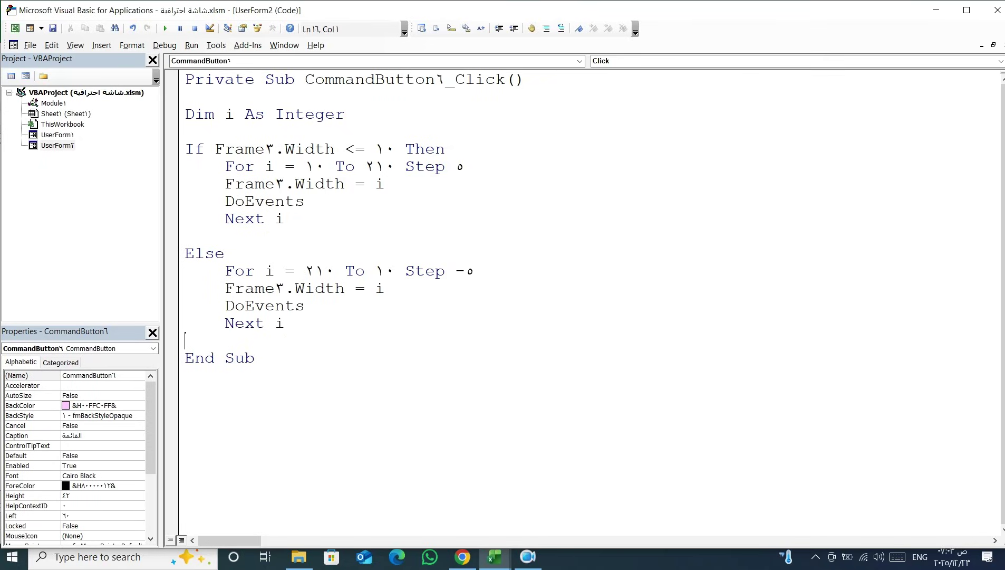
text(end i)
text(f)
key(Return)
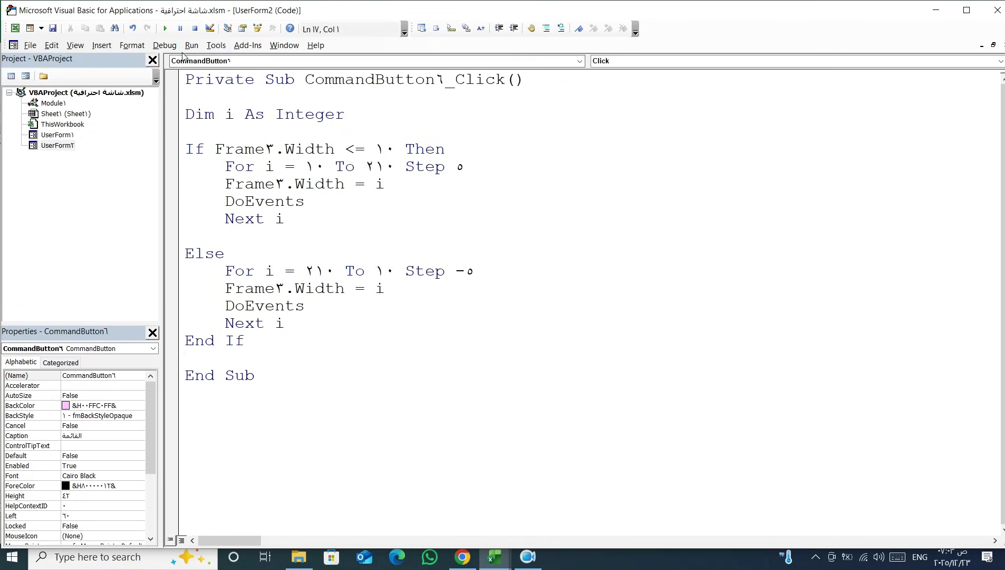
Step: Run UserForm2, toggle the pink القائمة button repeatedly to watch the menu slide, then close it
click(165, 29)
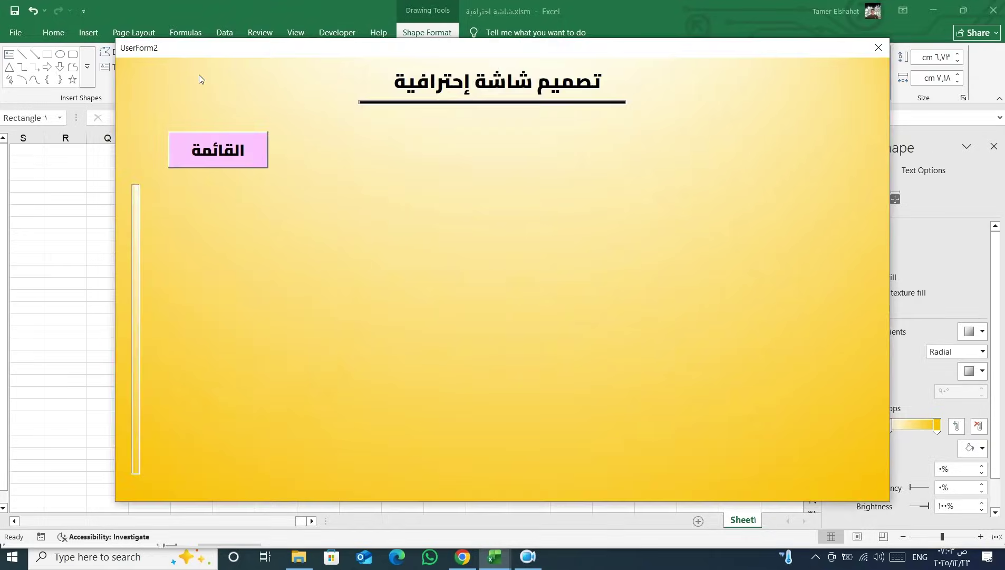
click(225, 164)
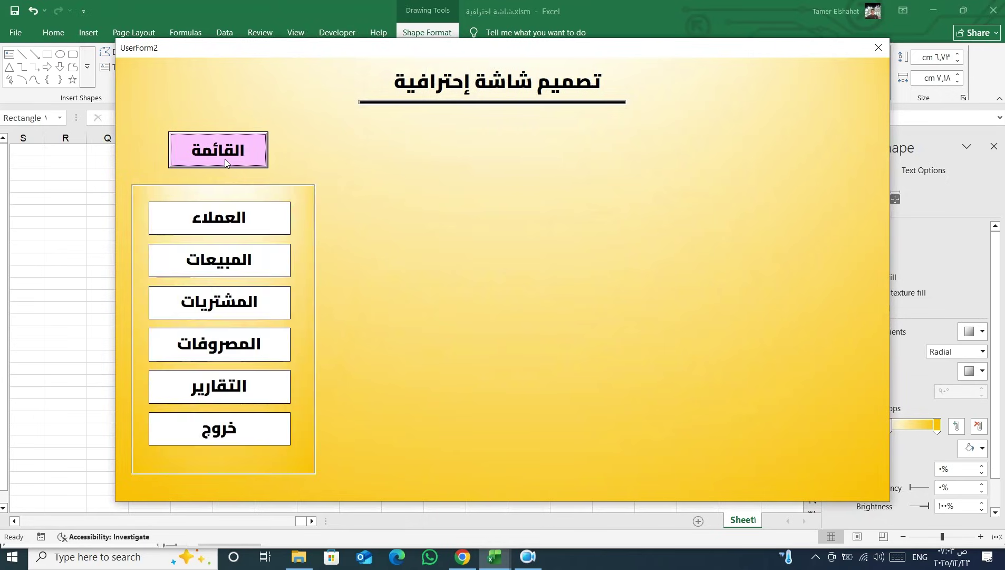
click(225, 162)
click(225, 163)
click(225, 163)
click(225, 162)
click(225, 162)
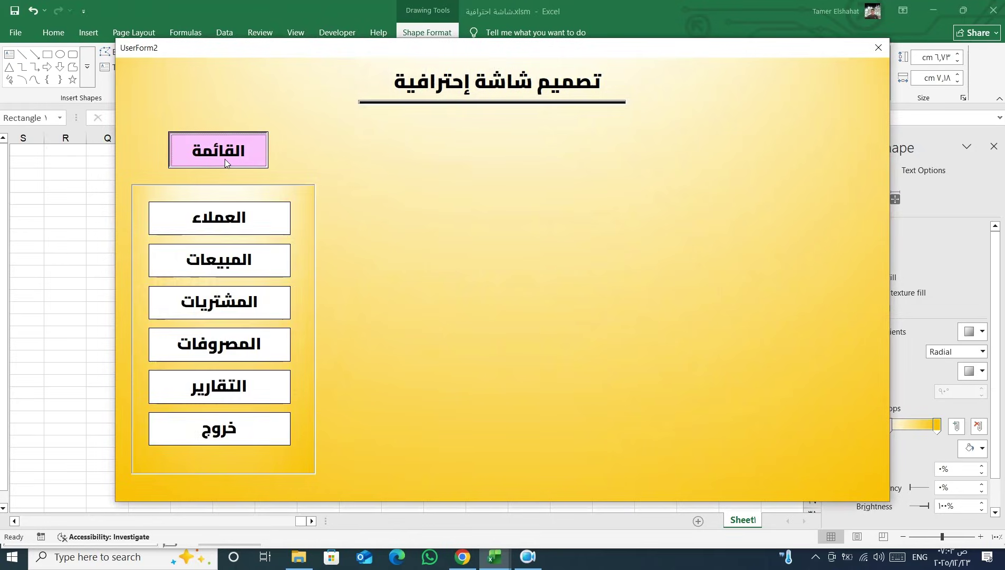
click(225, 162)
click(225, 162)
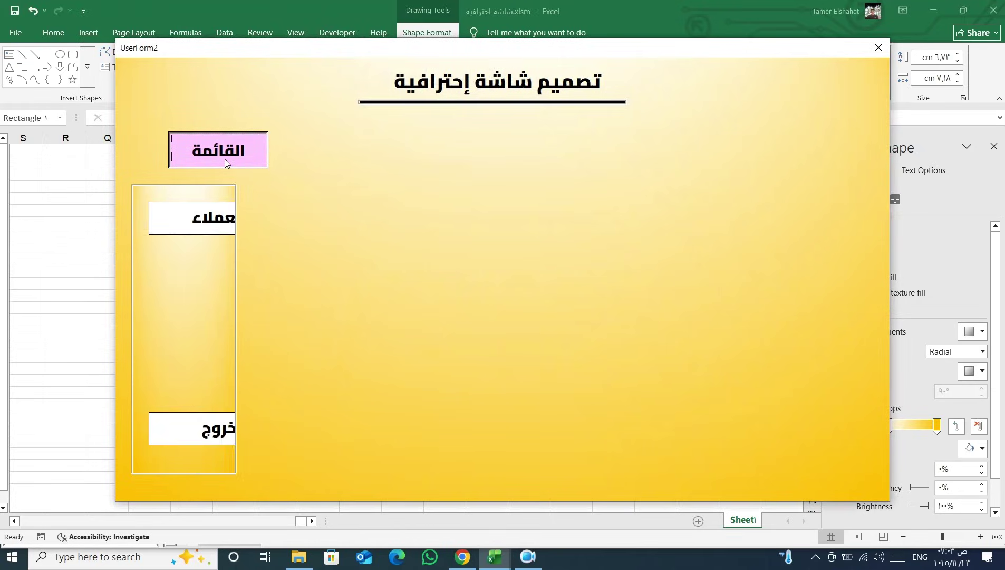
click(225, 162)
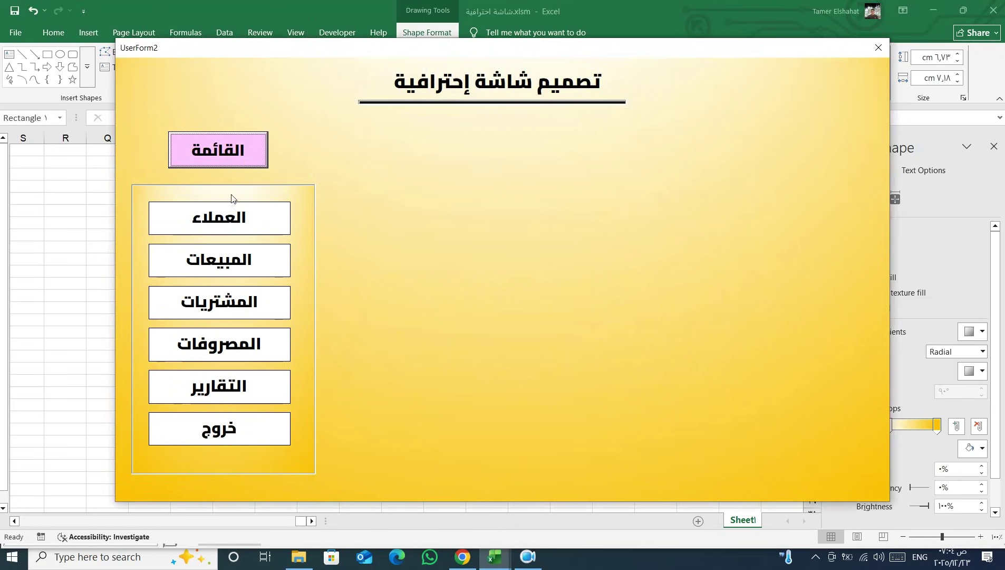
click(231, 158)
click(231, 158)
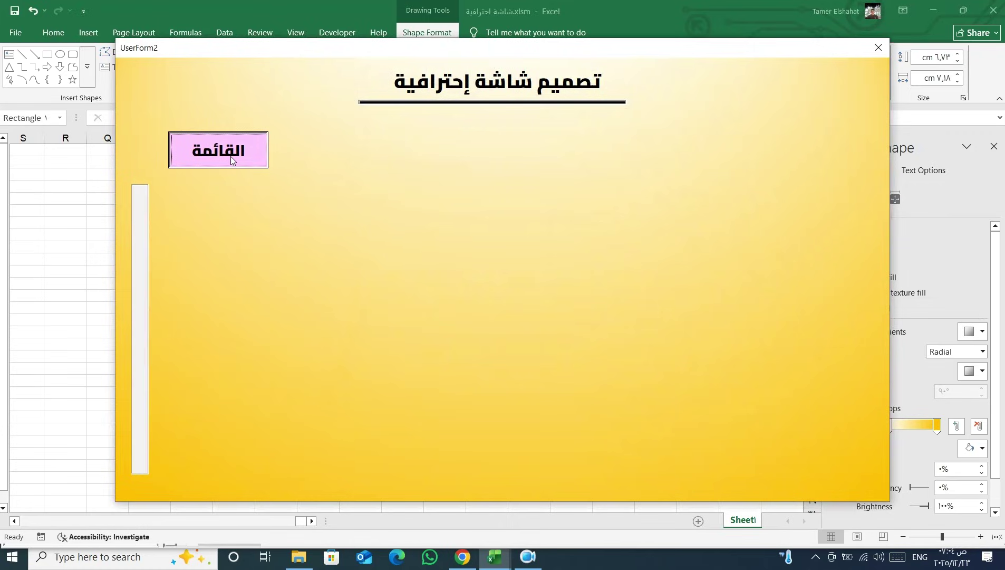
click(231, 159)
click(231, 158)
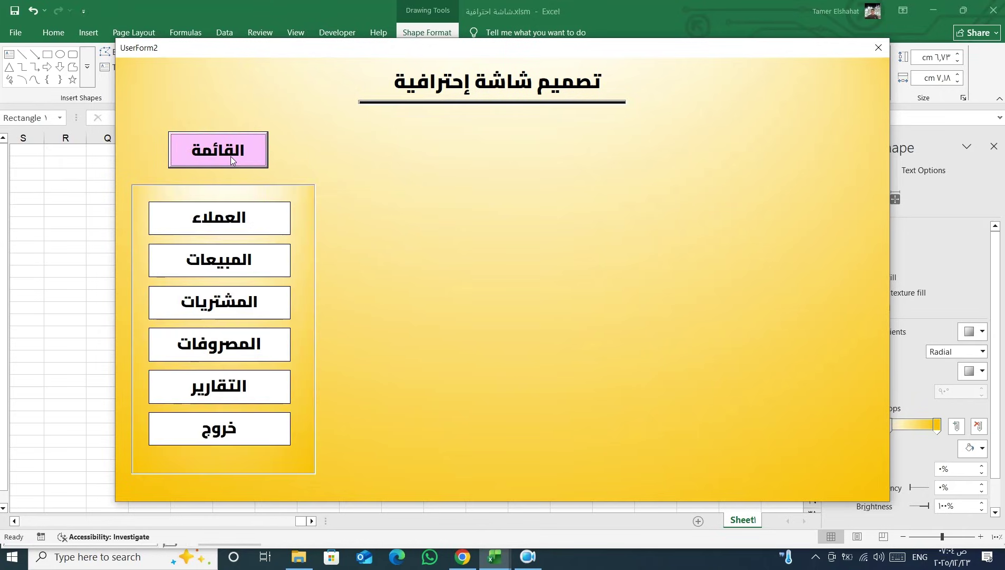
click(231, 159)
click(231, 158)
click(875, 48)
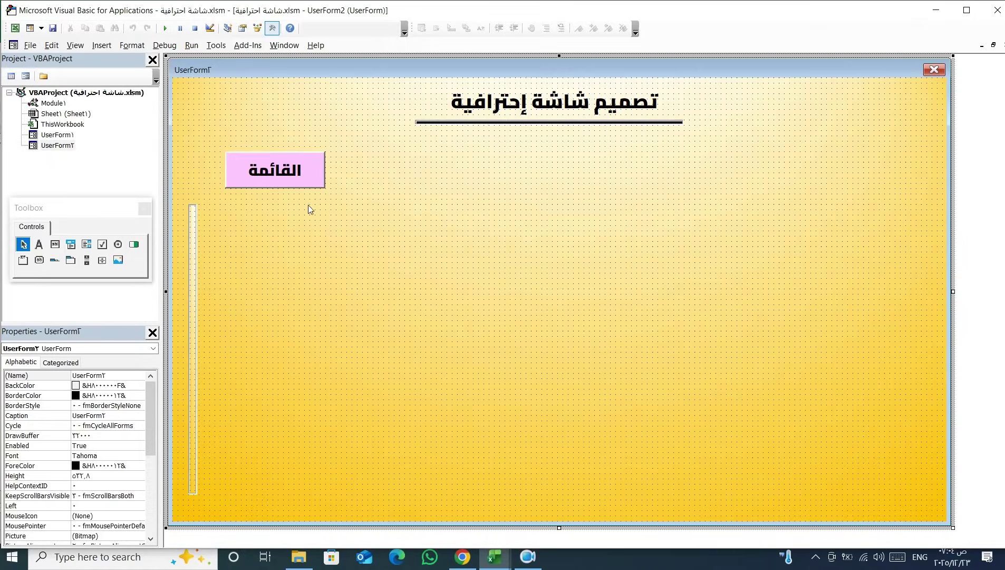
Step: In the menu button's click code, change the loop steps to 2 and -2
click(294, 179)
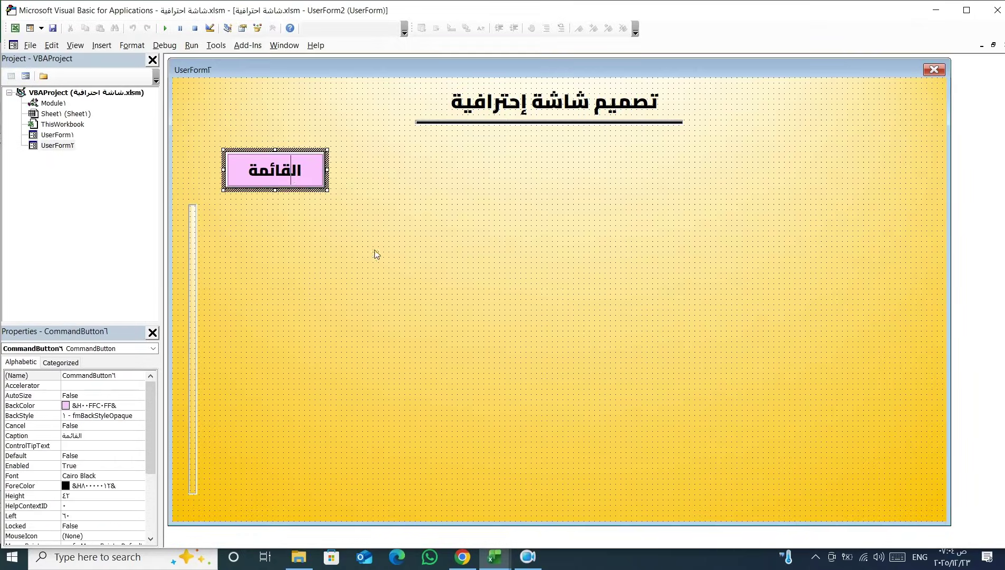
click(342, 205)
double_click(302, 171)
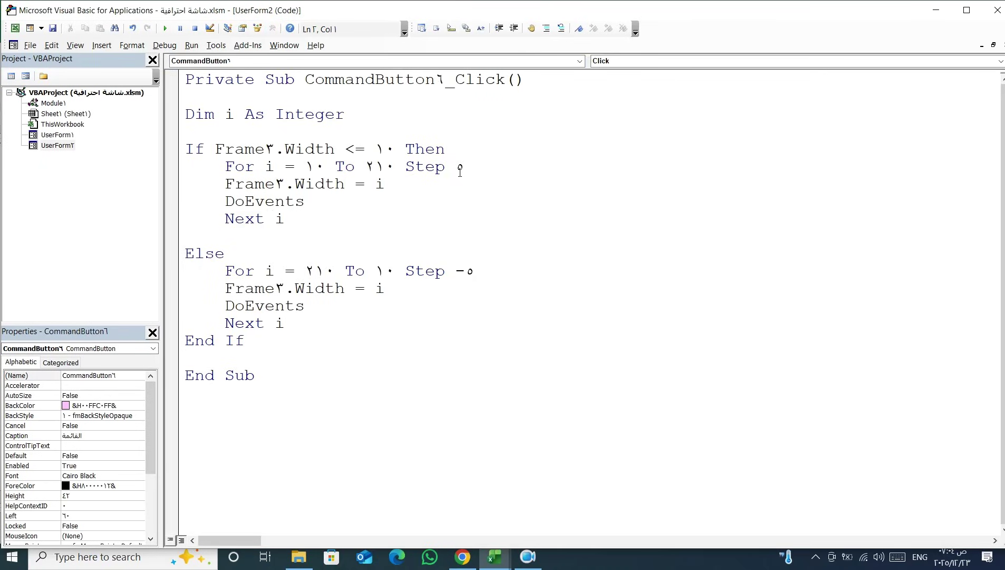
double_click(457, 167)
text(2)
double_click(469, 273)
text(2)
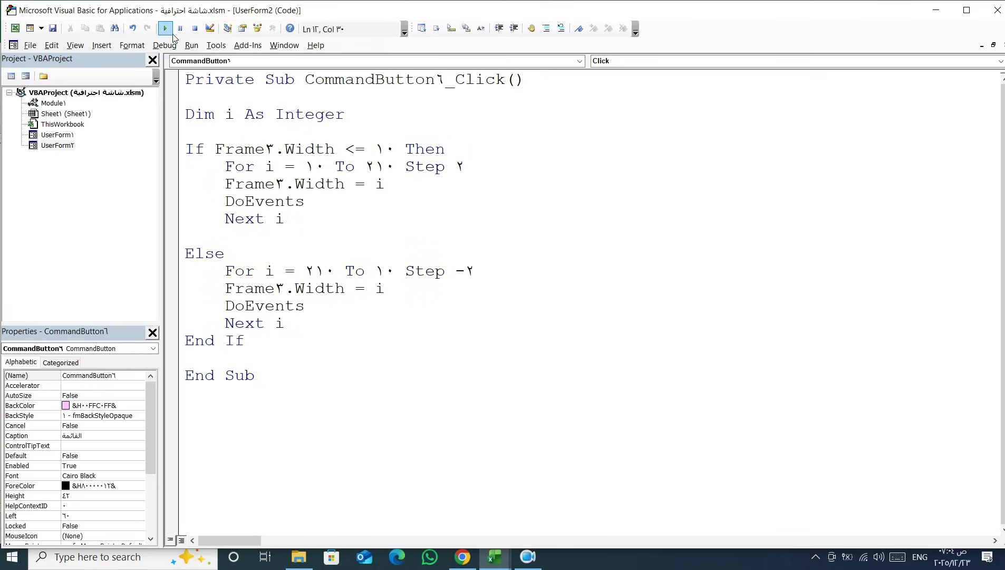
Step: Run UserForm2, toggle the side menu several times to test it, then close the form
click(165, 29)
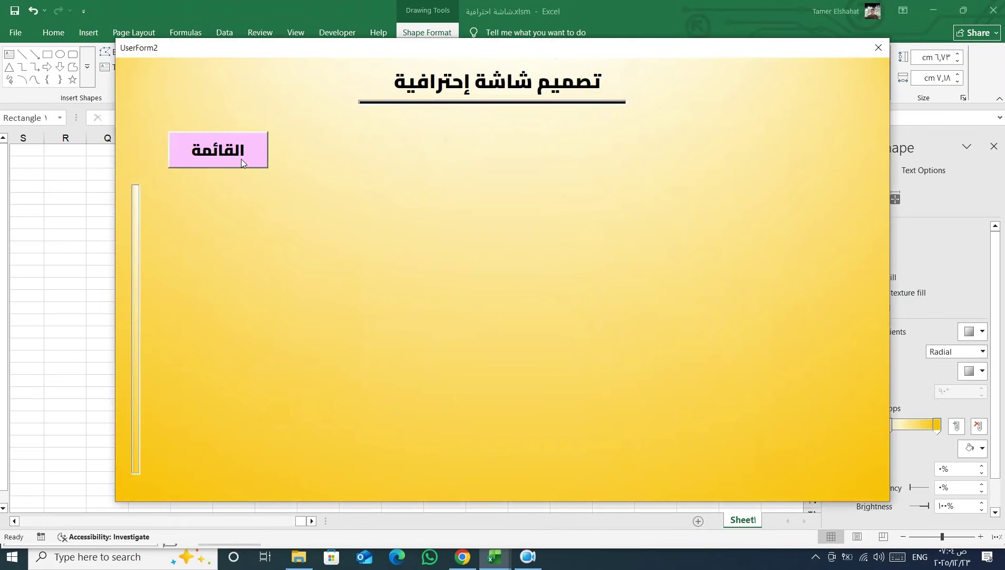
click(241, 158)
click(242, 158)
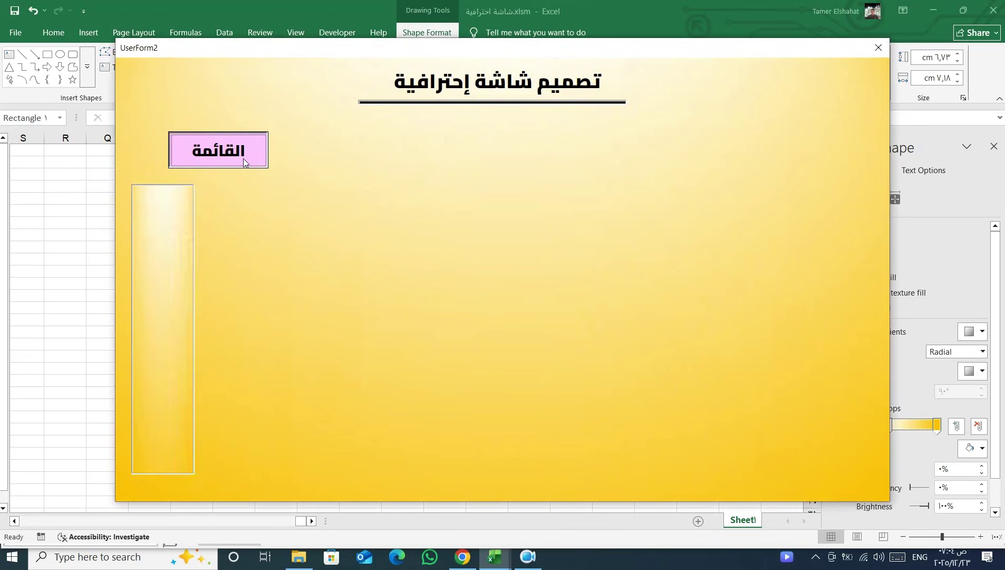
click(244, 157)
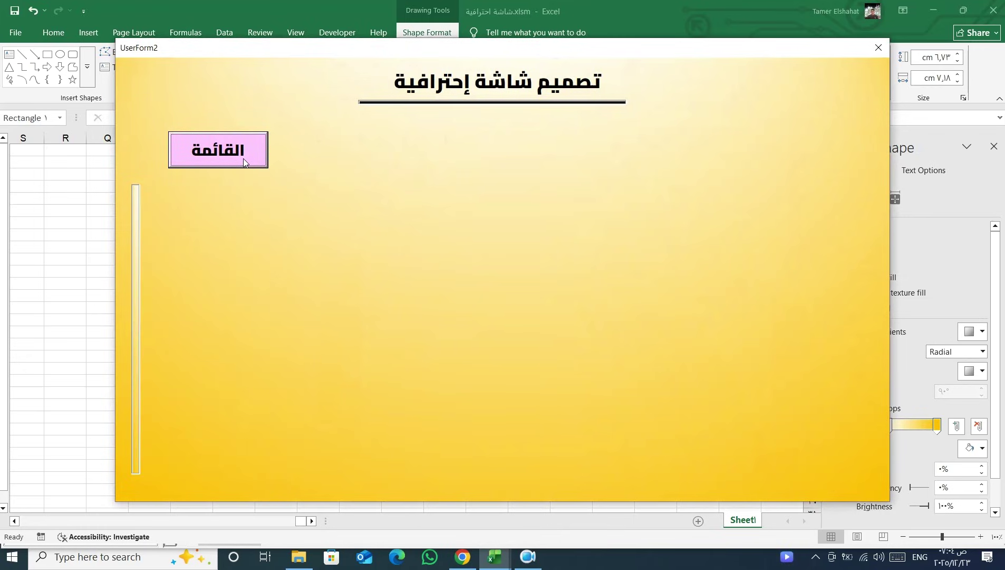
click(244, 158)
click(243, 158)
click(243, 158)
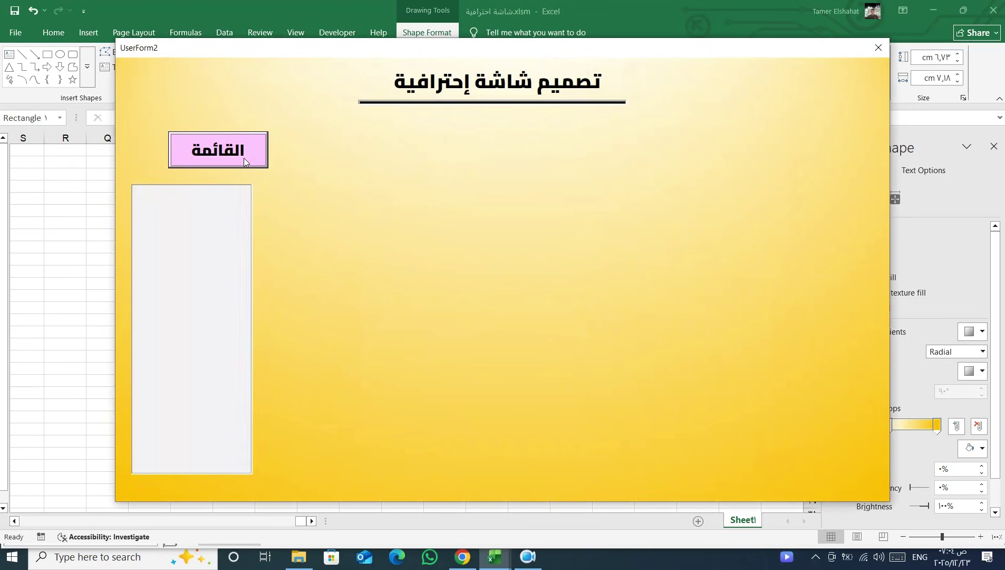
click(877, 53)
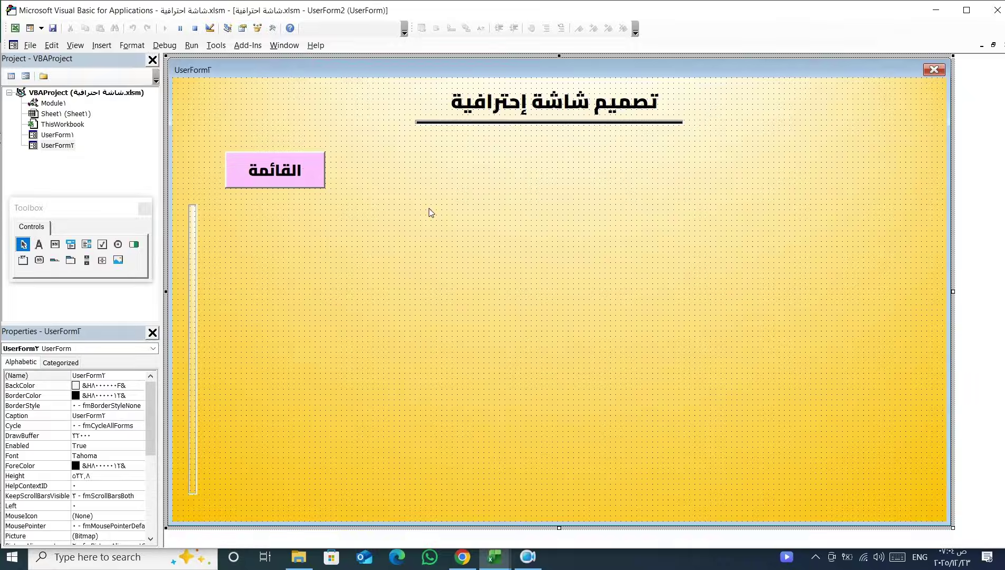
Step: Change the opening and closing loop steps to 10 and -10
double_click(303, 168)
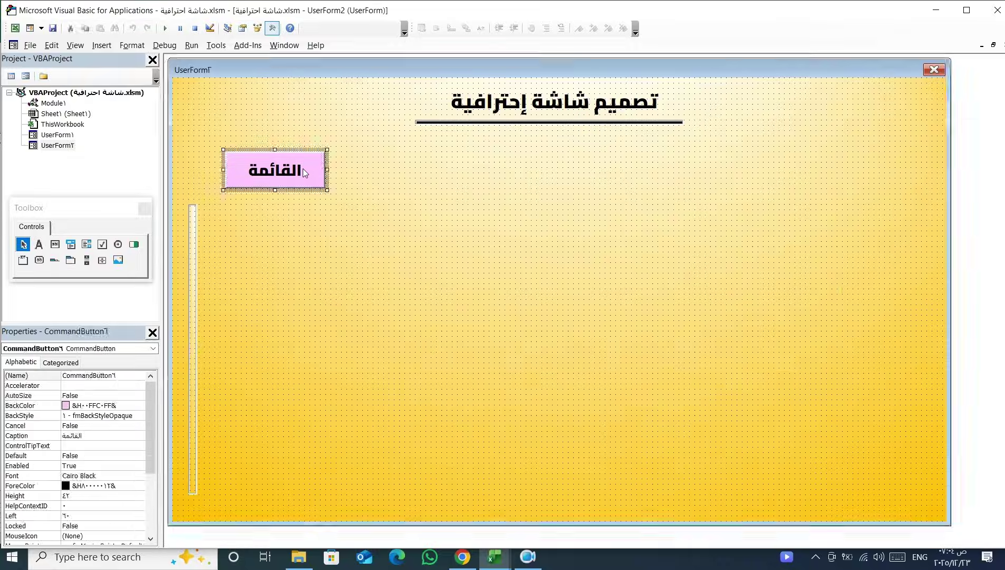
double_click(460, 169)
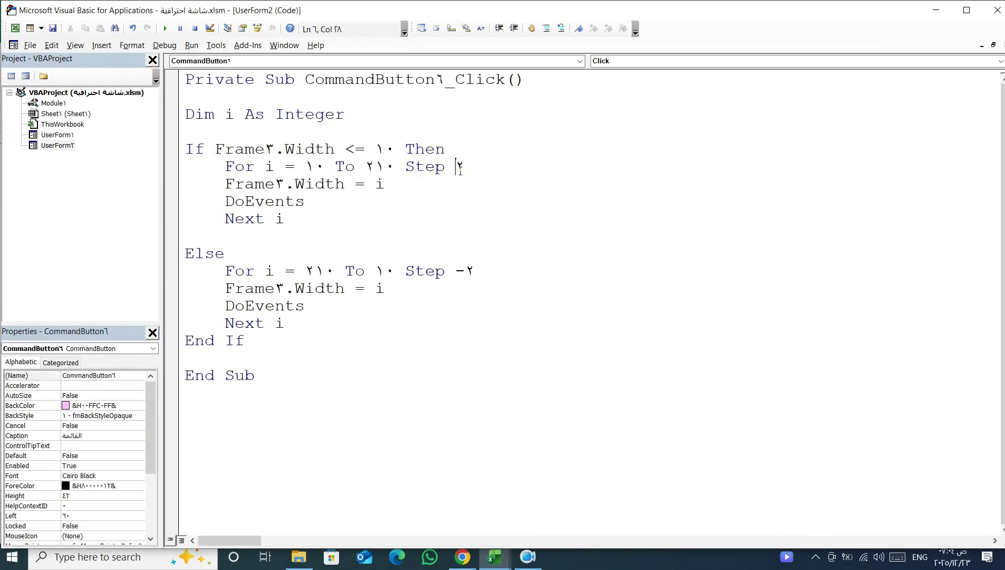
text(10)
double_click(471, 271)
text(10)
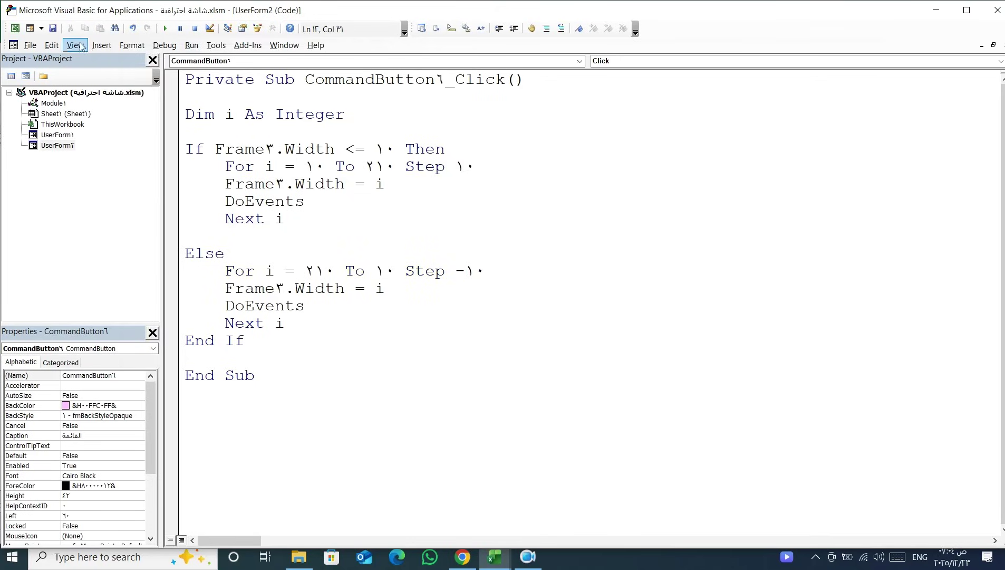
Step: Run UserForm2, toggle the faster side menu a few times, then close the form
click(165, 28)
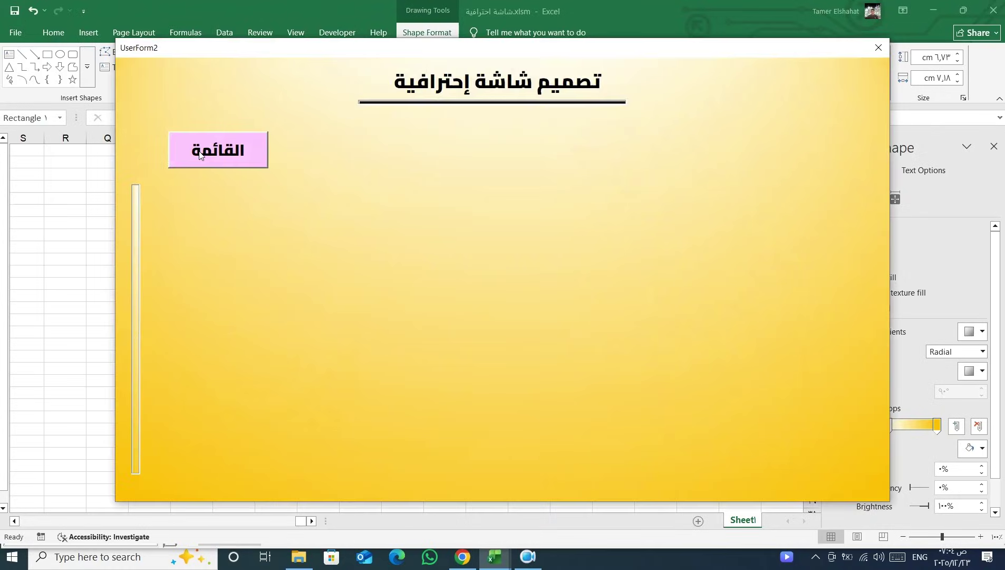
click(201, 152)
click(200, 152)
click(201, 152)
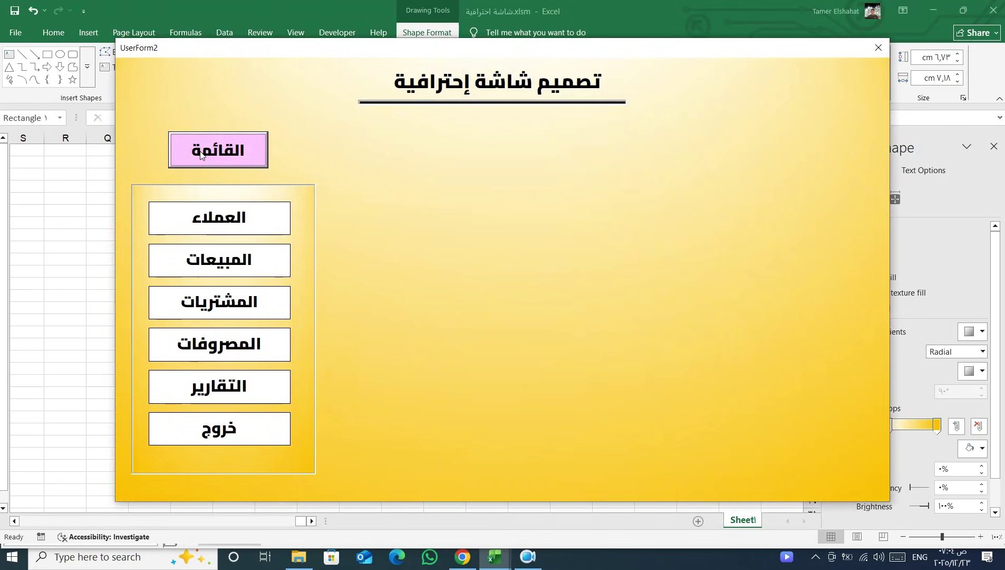
click(201, 153)
click(201, 153)
click(878, 49)
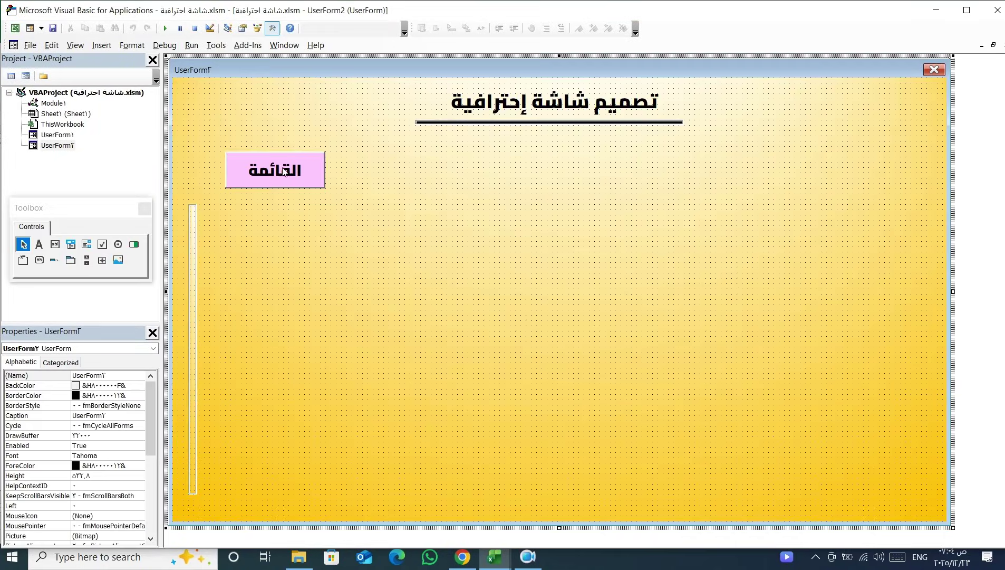
Step: Change the opening and closing loop steps from 10 and -10 to 4 and -4
double_click(283, 172)
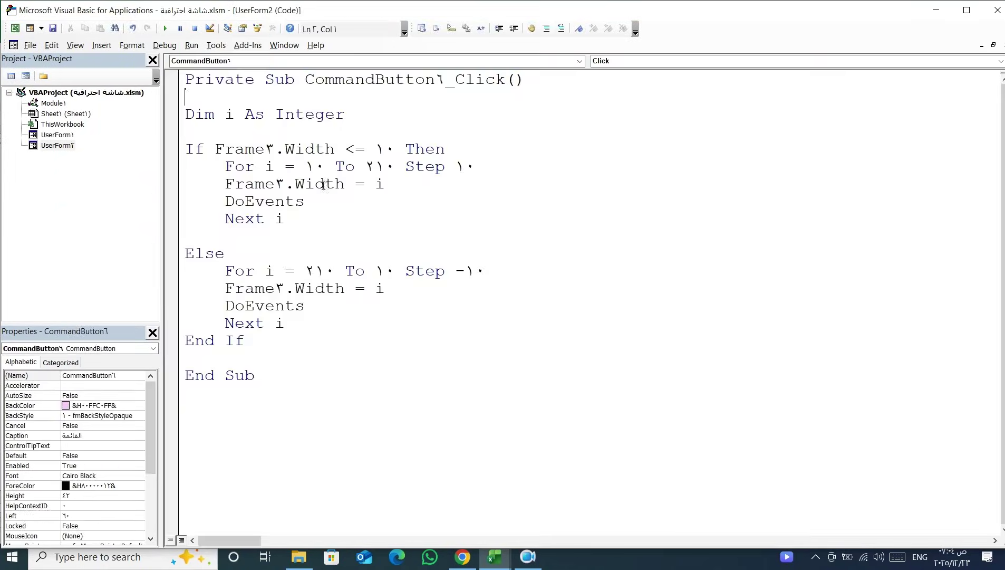
double_click(465, 167)
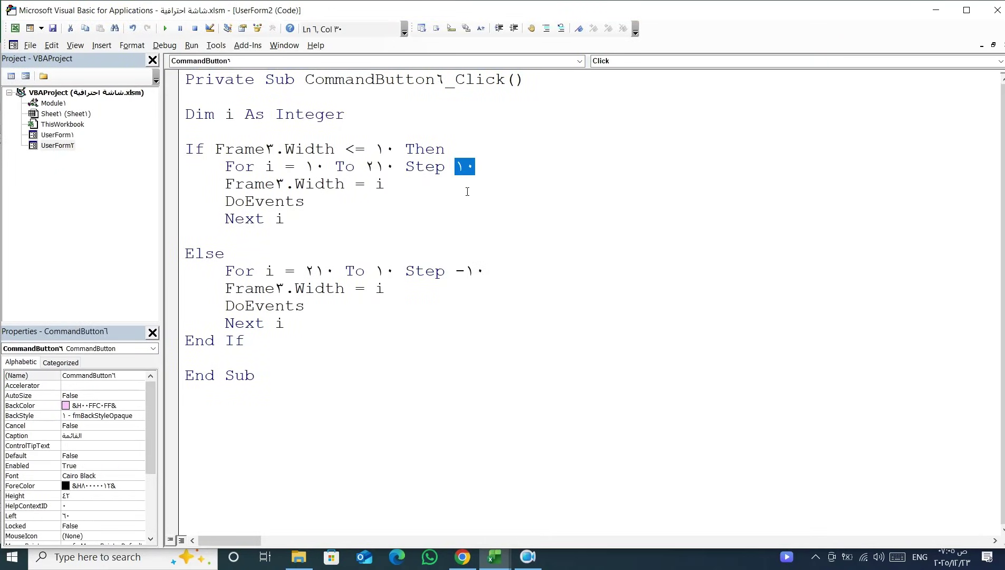
text(4)
double_click(476, 273)
click(477, 273)
double_click(477, 273)
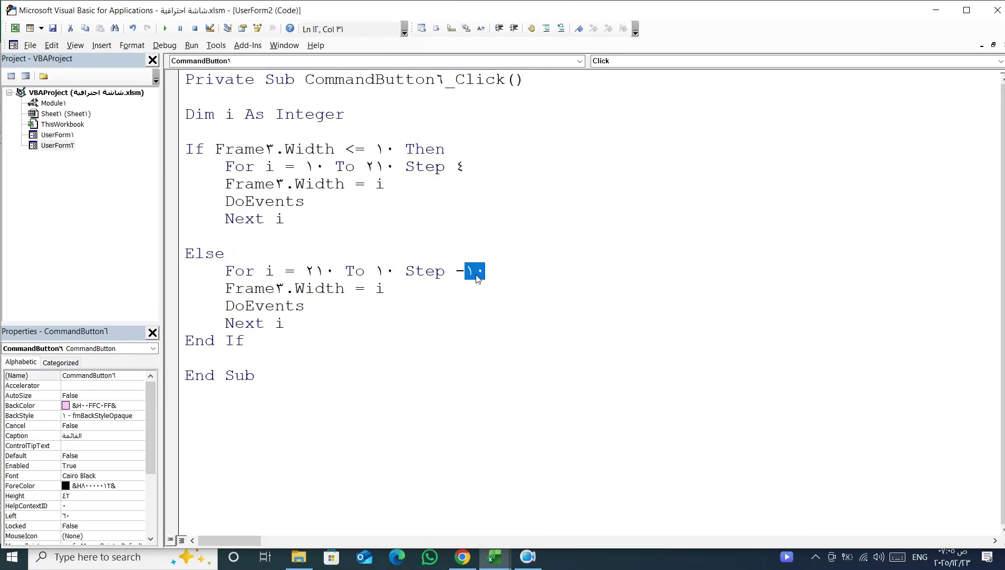
text(4)
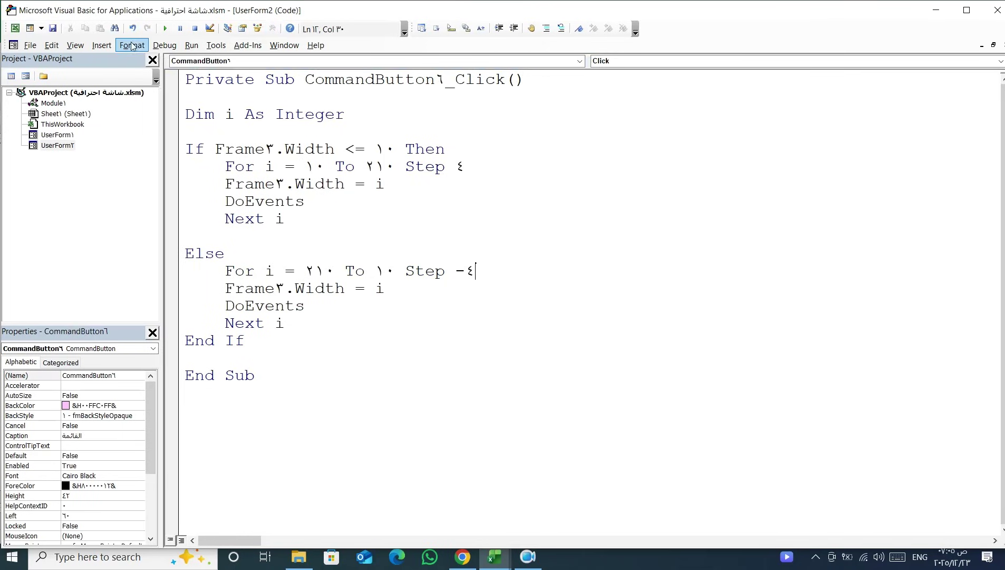
Step: Run UserForm2 and toggle the القائمة button repeatedly, ending with the six-button menu expanded
click(165, 29)
click(239, 156)
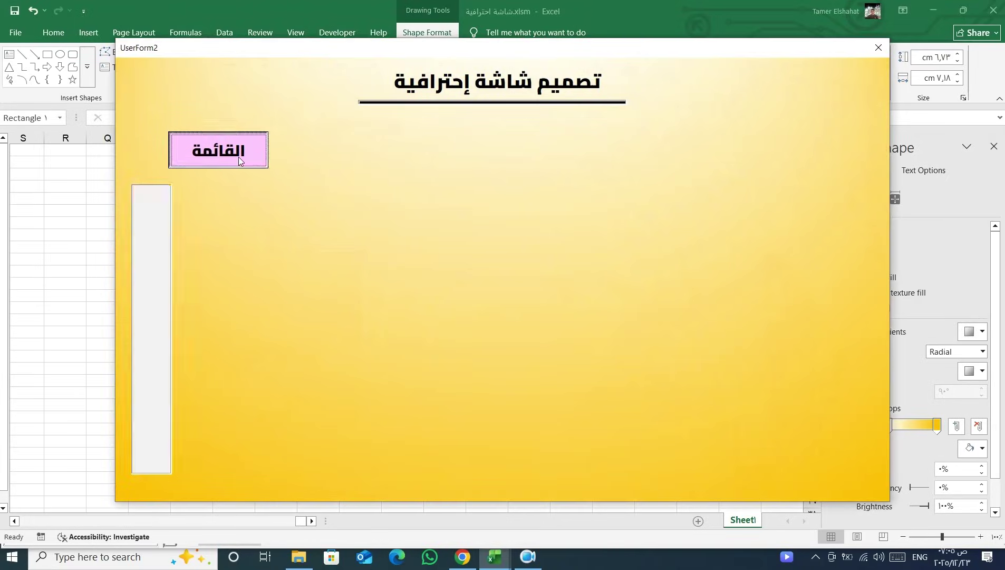
click(239, 157)
click(239, 156)
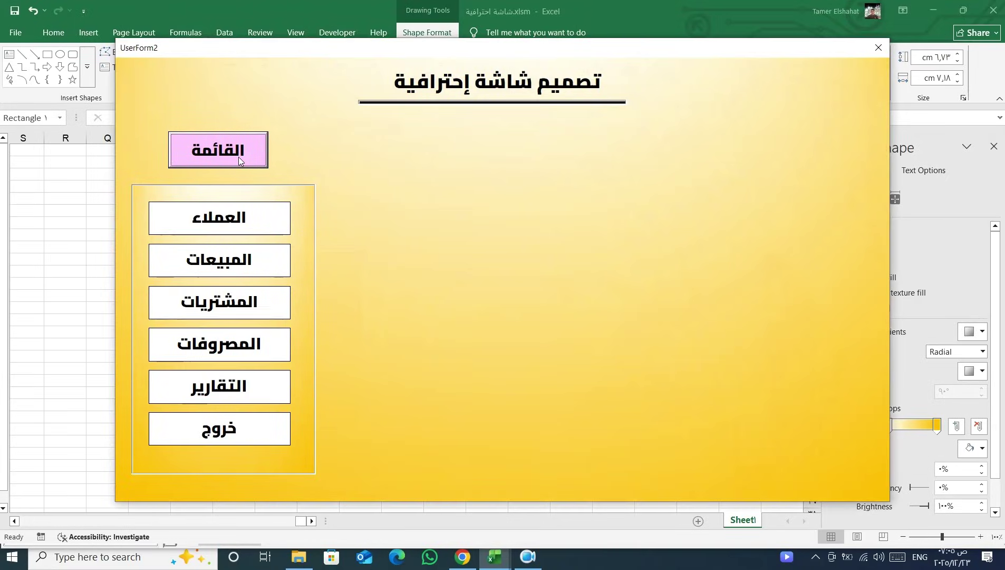
click(211, 157)
click(212, 161)
click(212, 161)
click(213, 161)
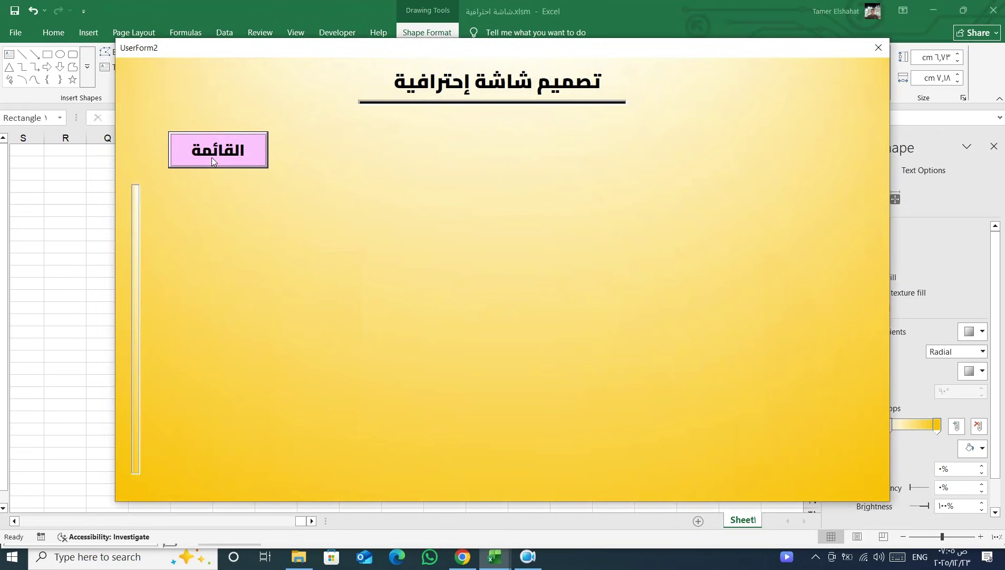
click(212, 158)
click(212, 158)
click(213, 159)
click(213, 160)
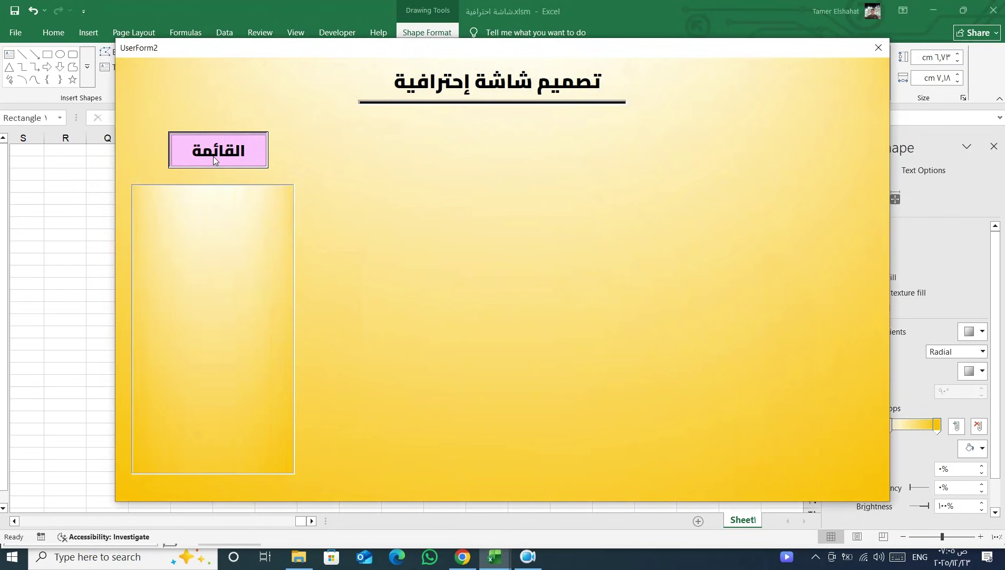
click(213, 160)
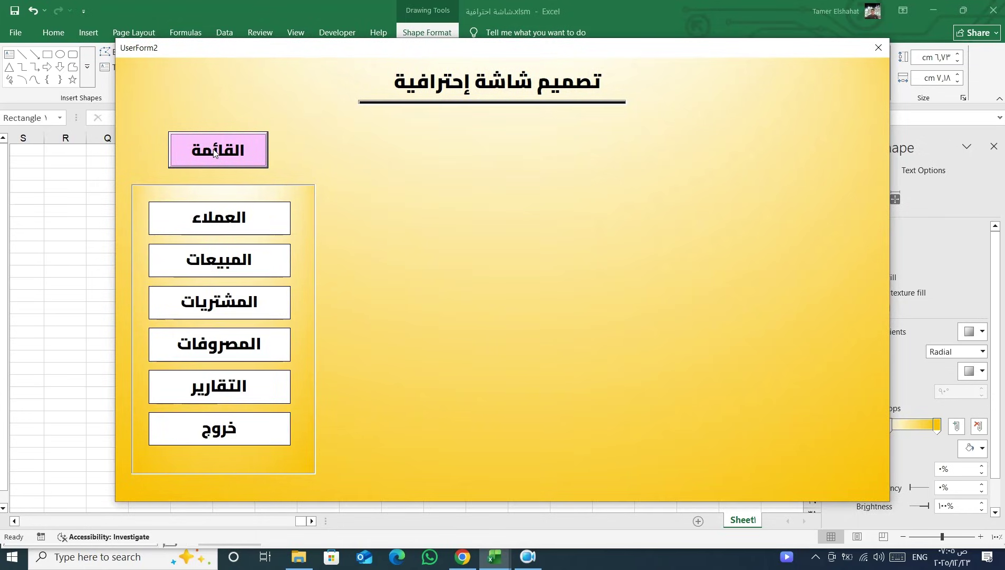
click(214, 153)
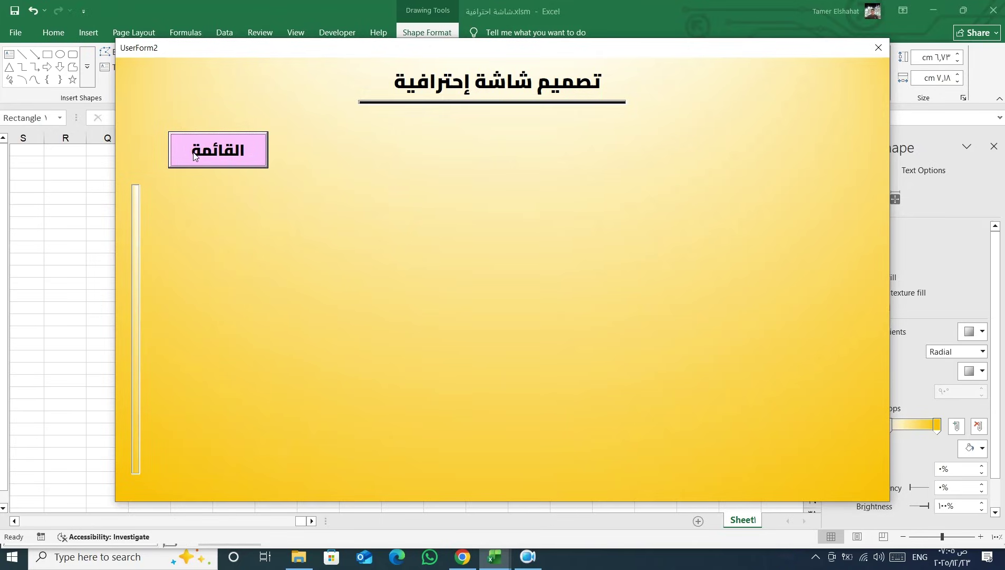
click(194, 155)
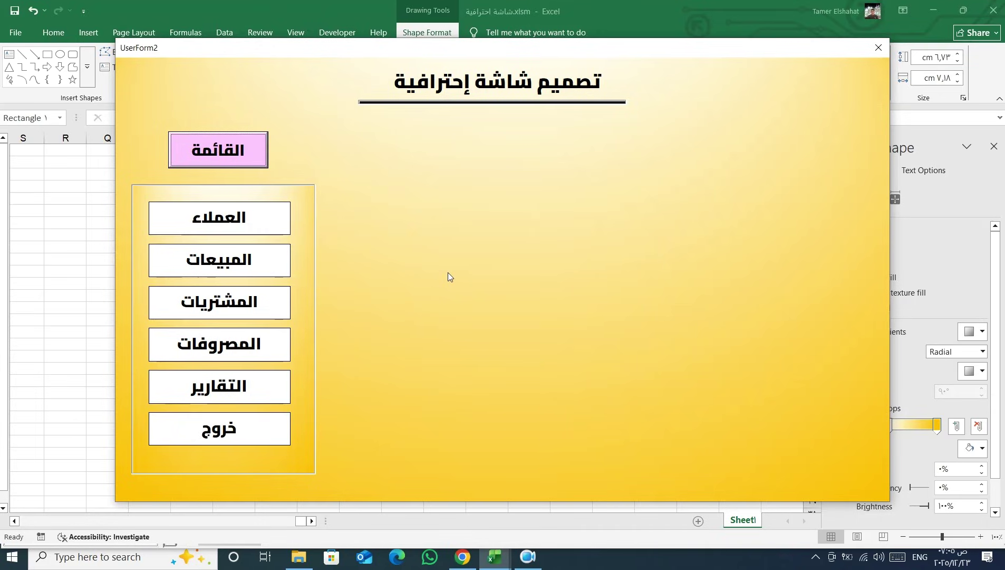
click(234, 161)
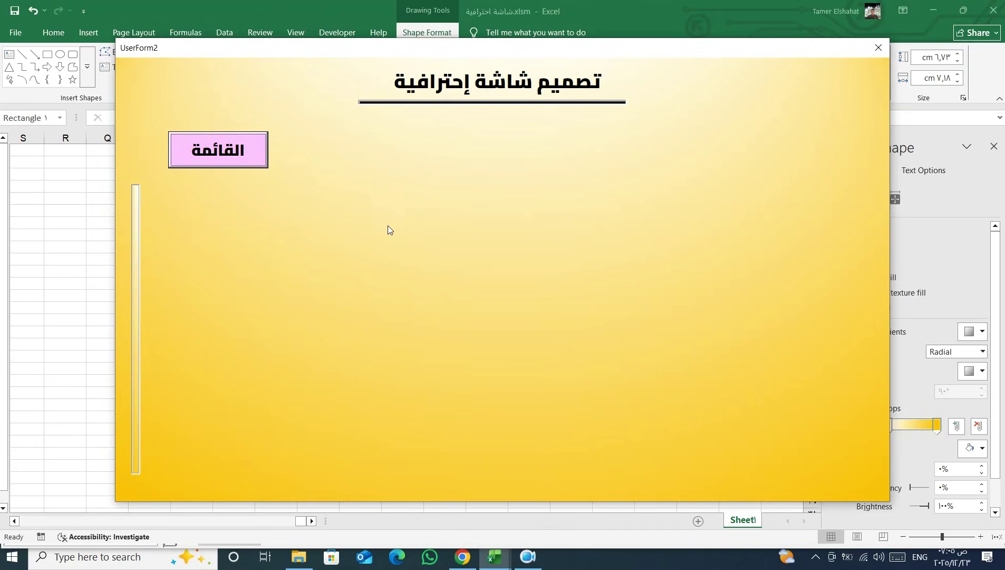
click(242, 161)
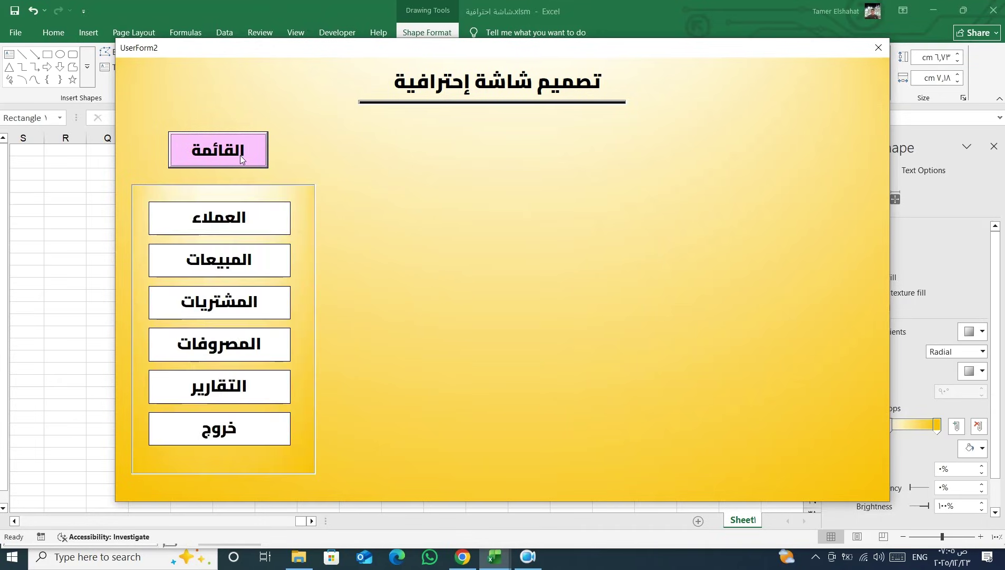
click(241, 156)
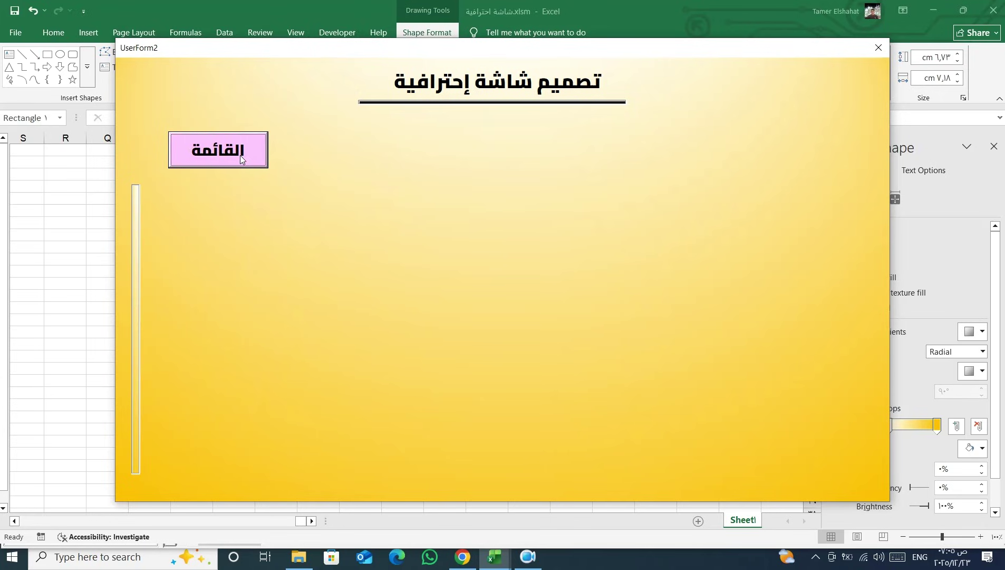
click(240, 154)
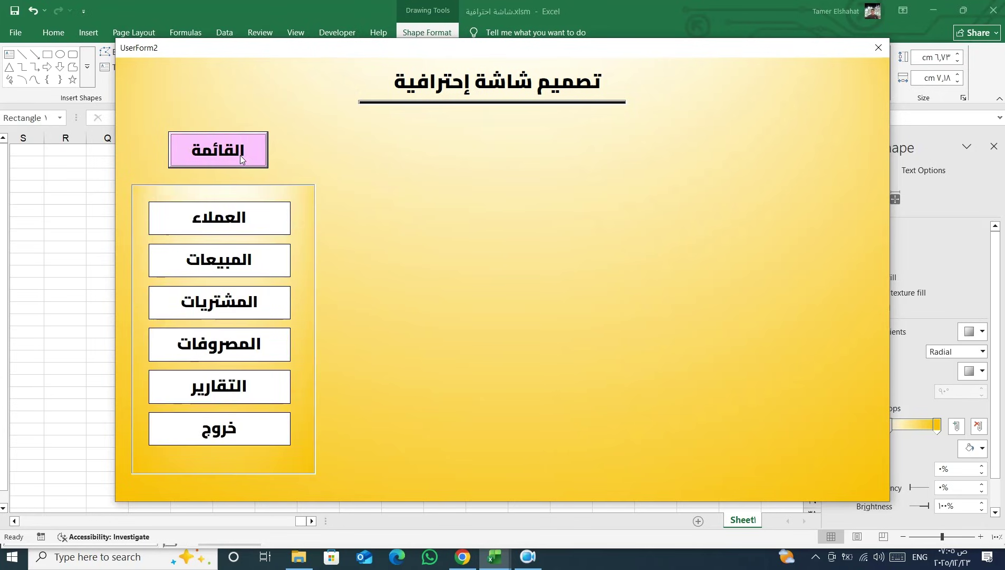
click(241, 155)
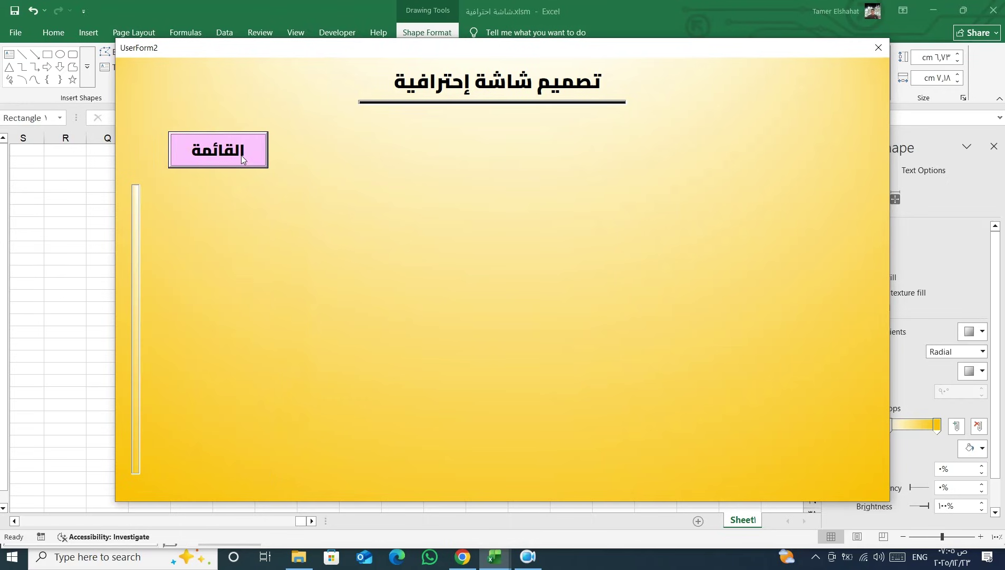
click(241, 155)
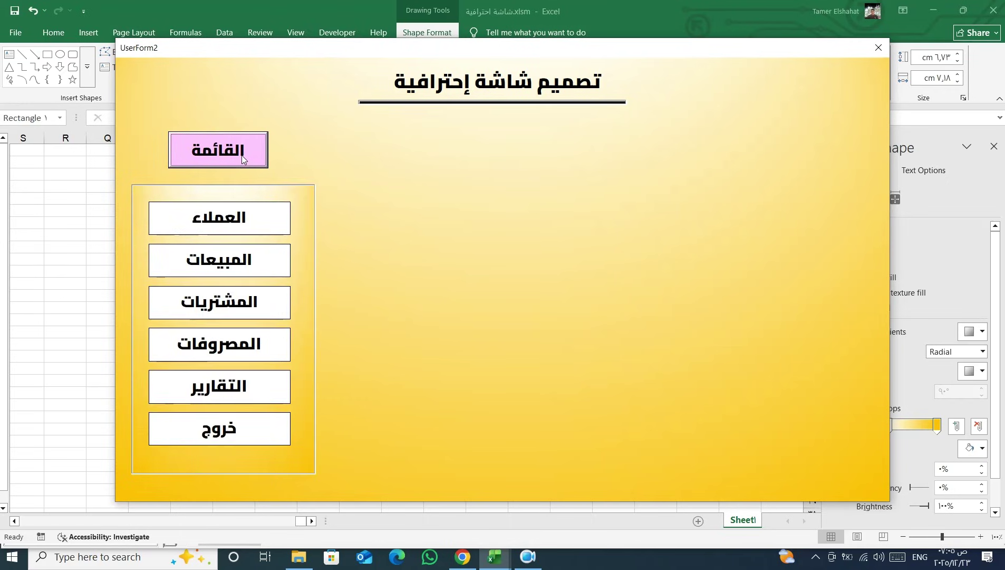